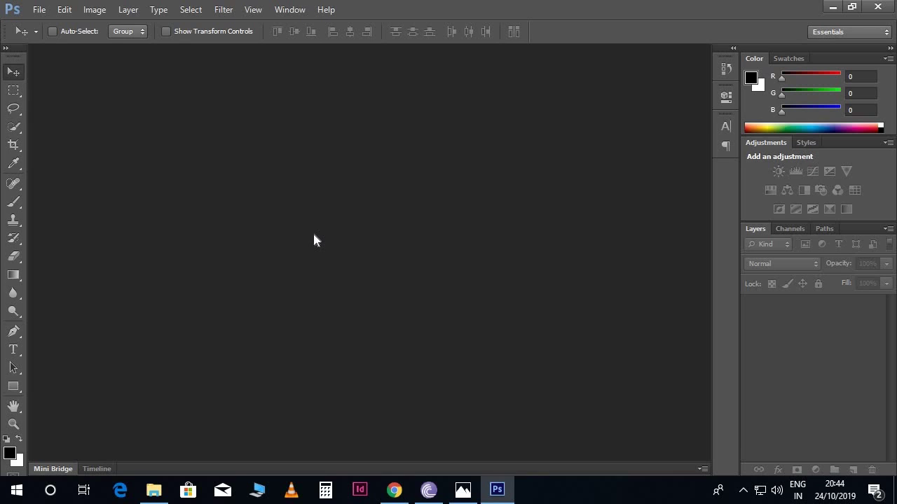
# Create a Resume document from the International Paper A4 preset, 210 × 297 mm at 300 ppi
pyautogui.click(39, 9)
pyautogui.click(42, 25)
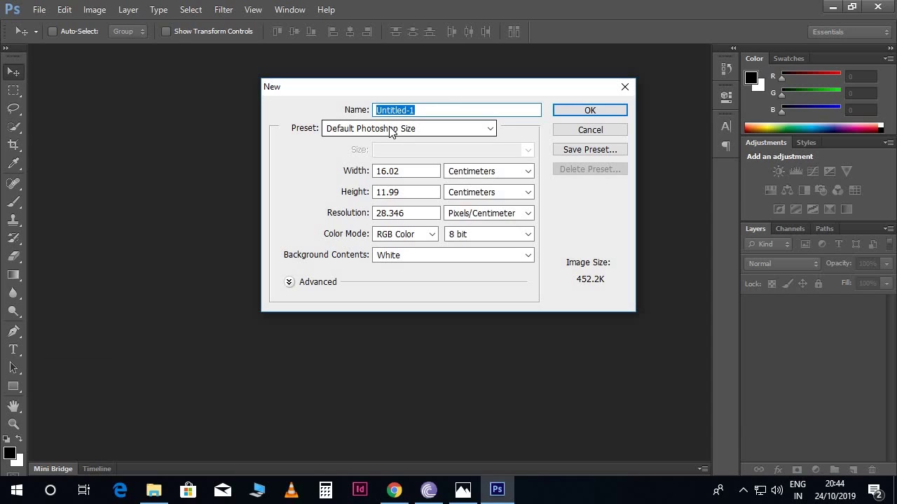
pyautogui.write('Resume')
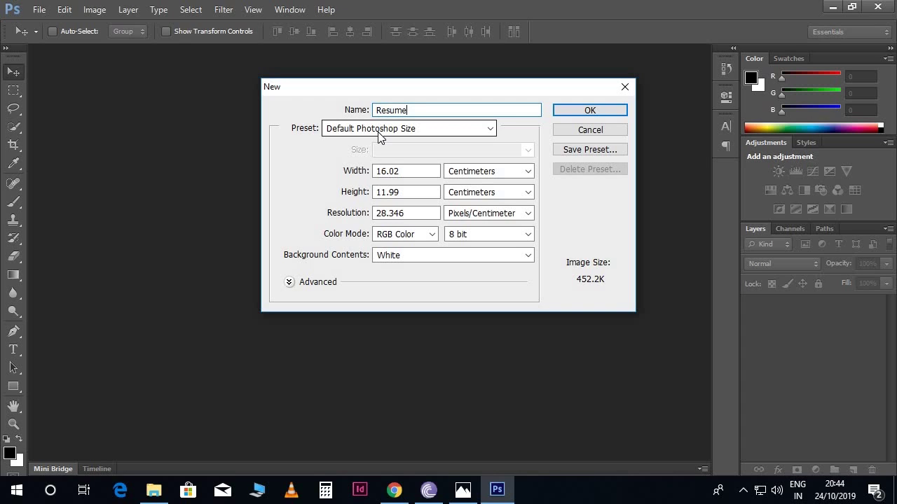
pyautogui.click(380, 133)
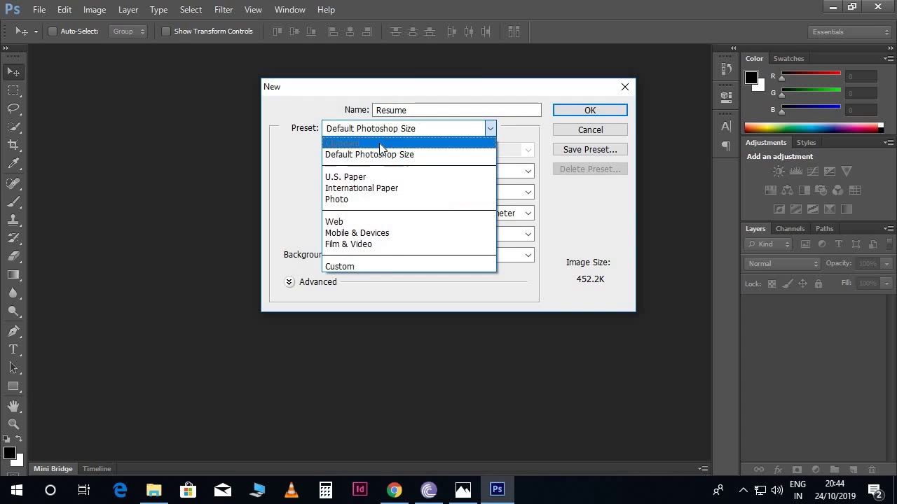
pyautogui.click(380, 187)
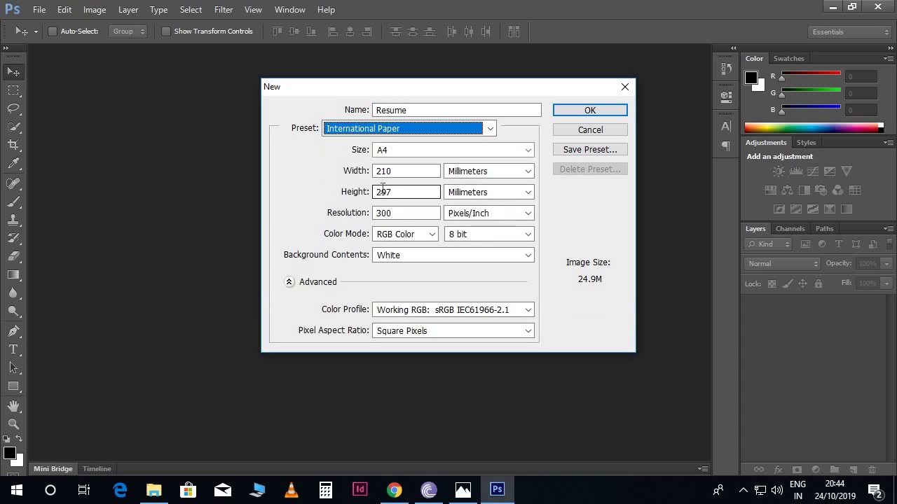
pyautogui.click(403, 154)
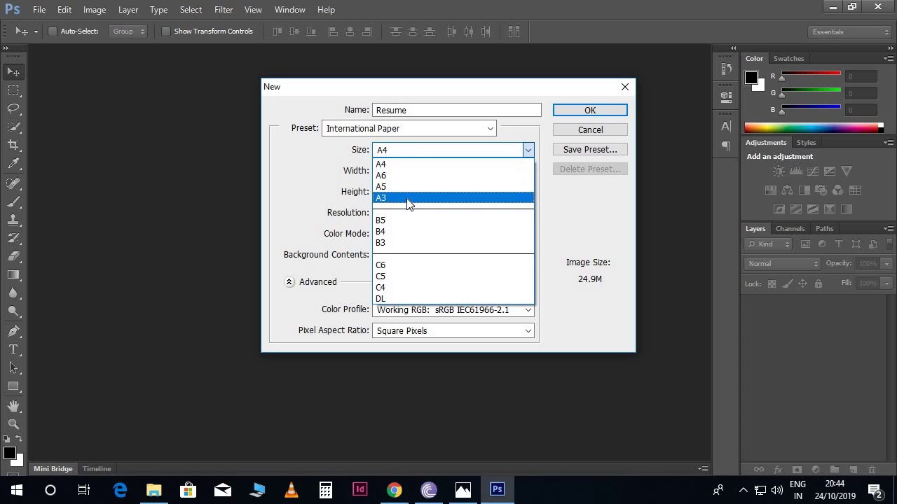
pyautogui.click(397, 165)
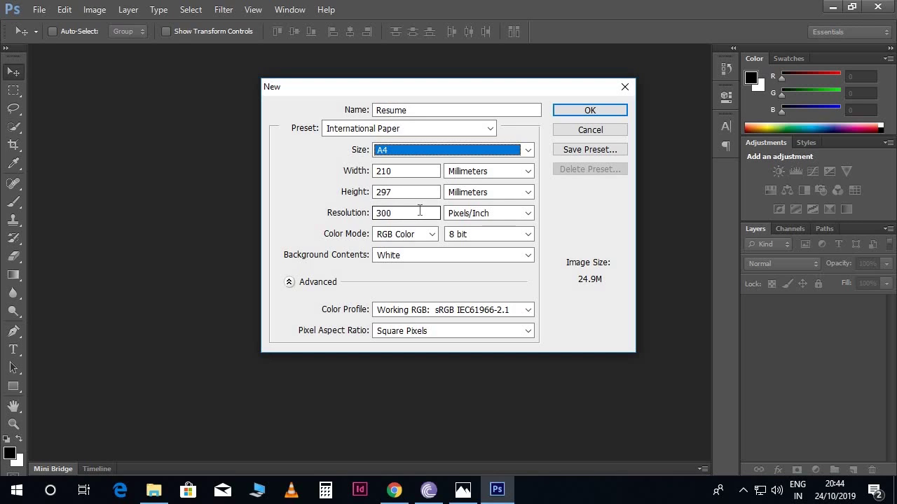
pyautogui.click(567, 119)
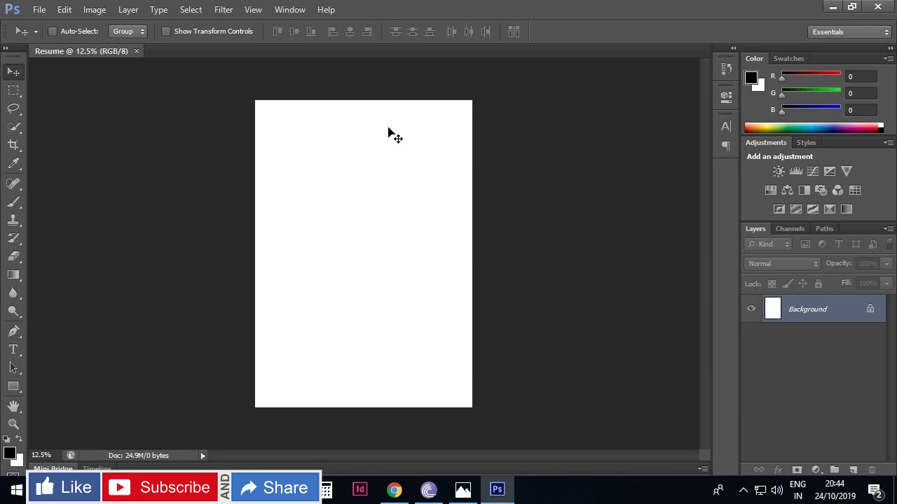
# Place vertical guides at 5% and 95% to mark the left and right margins
pyautogui.click(253, 10)
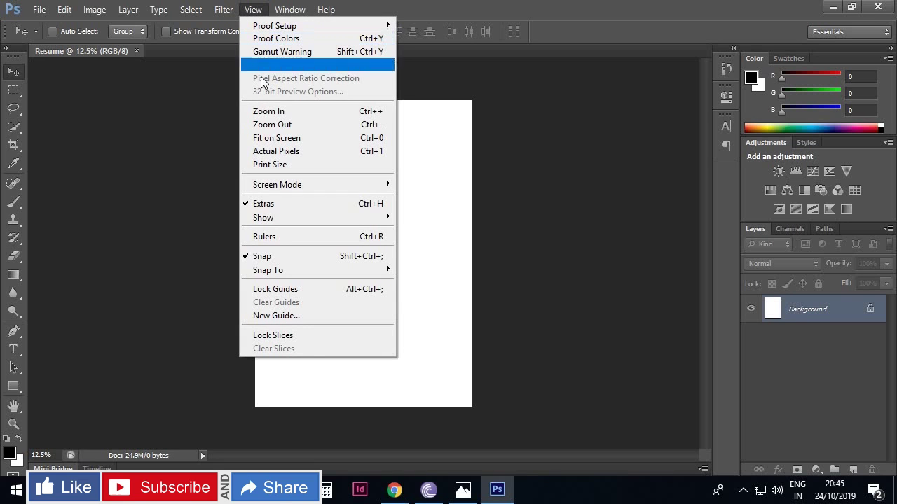
pyautogui.click(292, 318)
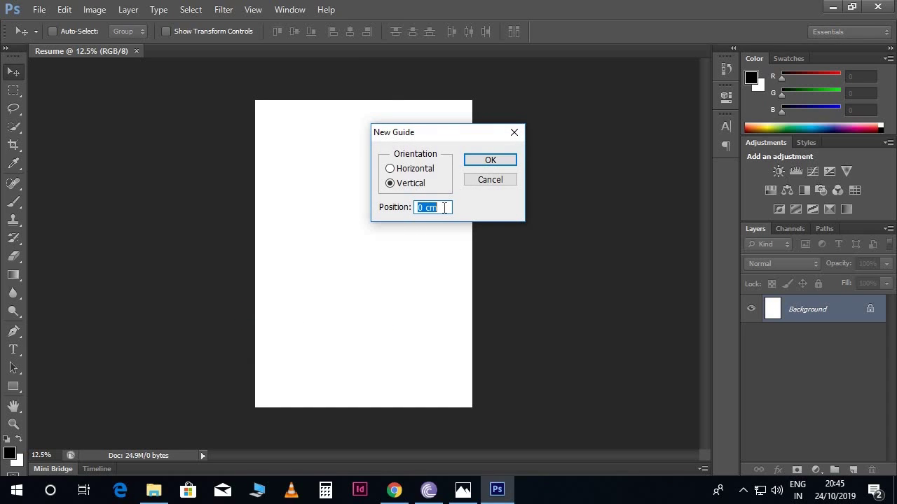
pyautogui.write('5')
pyautogui.press('Return')
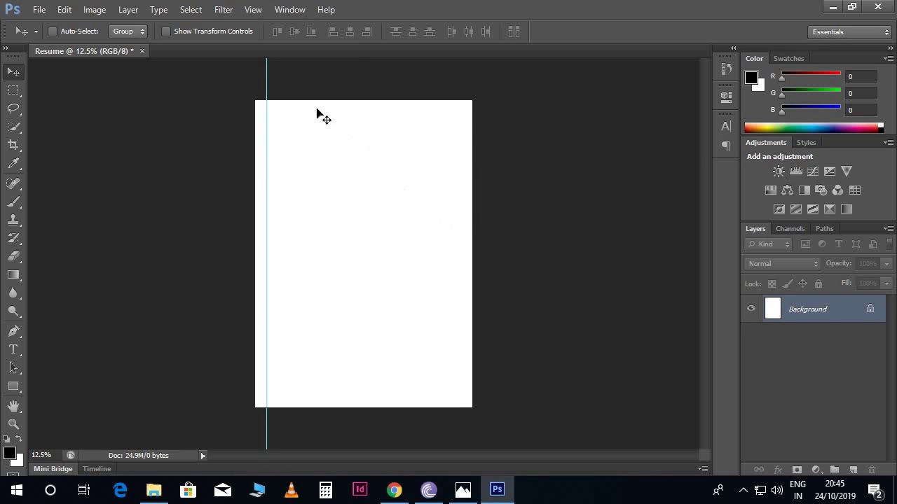
pyautogui.click(253, 10)
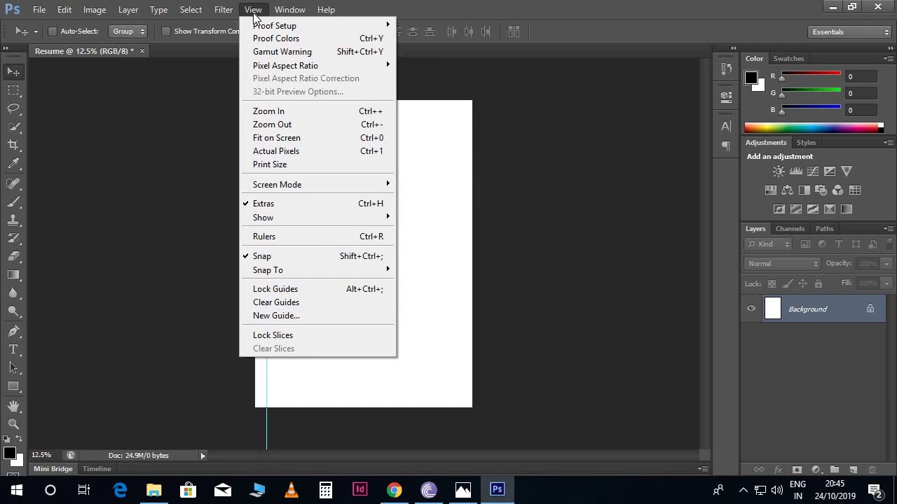
pyautogui.click(294, 316)
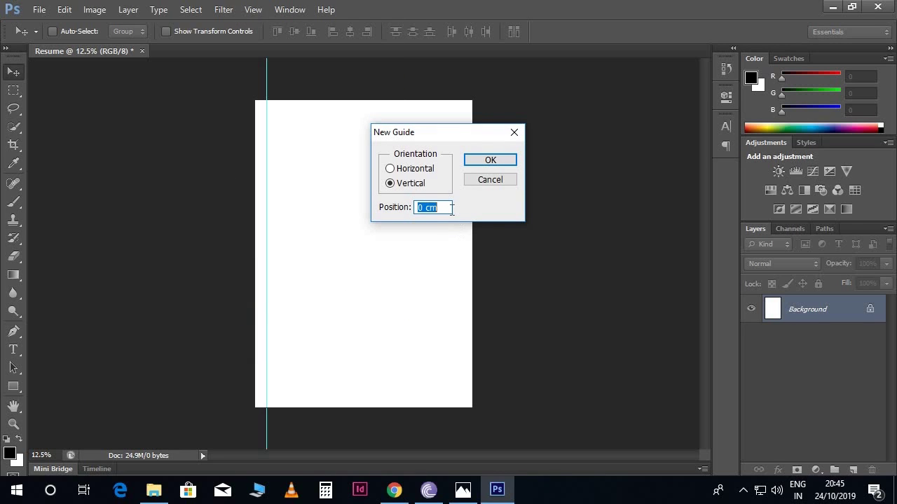
pyautogui.write('95')
pyautogui.press('Return')
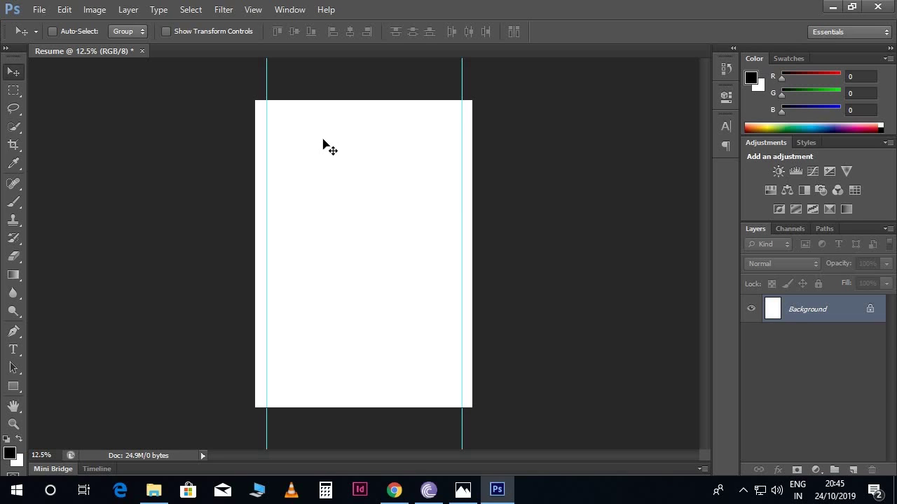
pyautogui.click(14, 387)
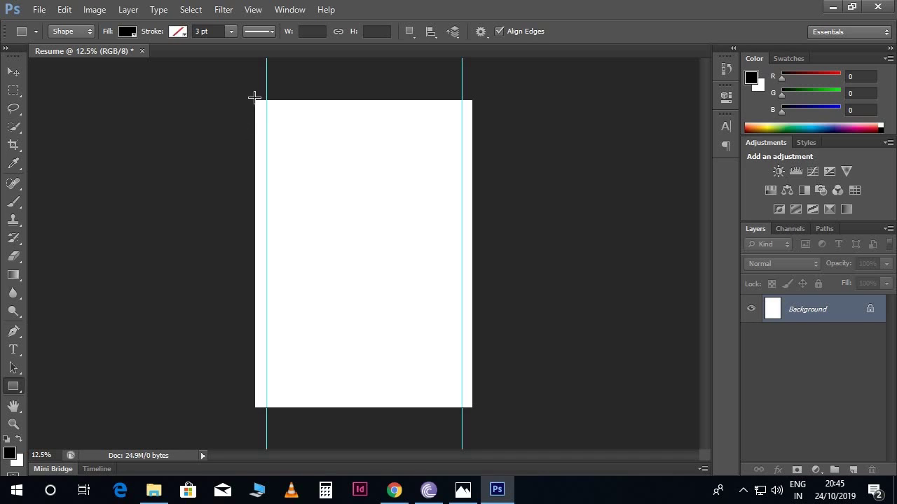
# Draw a tall rectangle down the left of the page filled with navy #0f3a62
pyautogui.moveTo(255, 97); pyautogui.dragTo(343, 408)
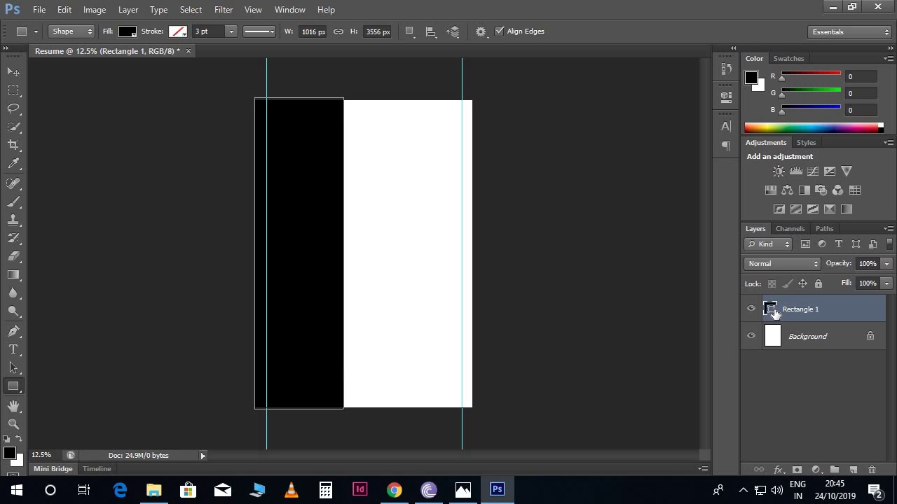
pyautogui.doubleClick(770, 309)
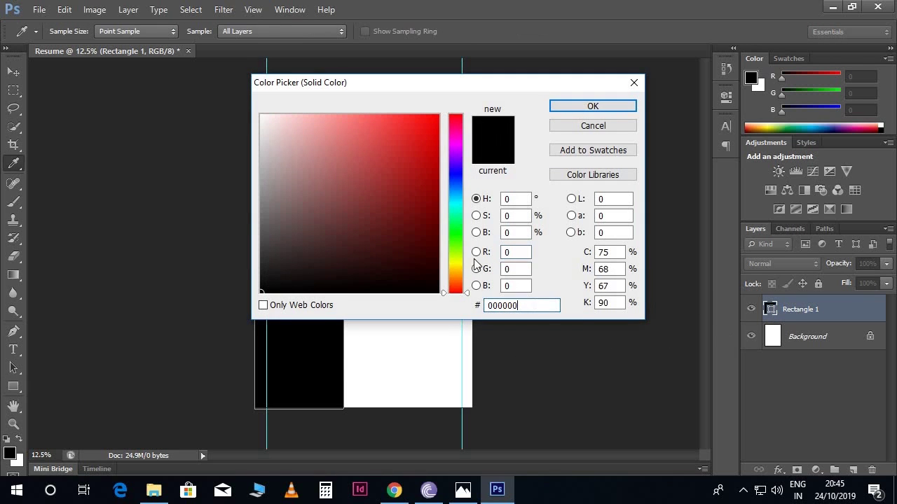
pyautogui.click(455, 199)
pyautogui.write('0f3a62')
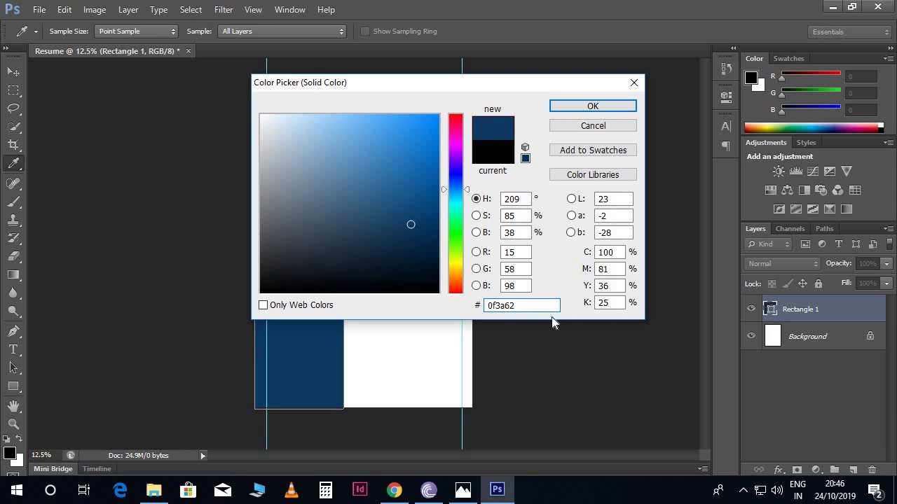
pyautogui.click(567, 108)
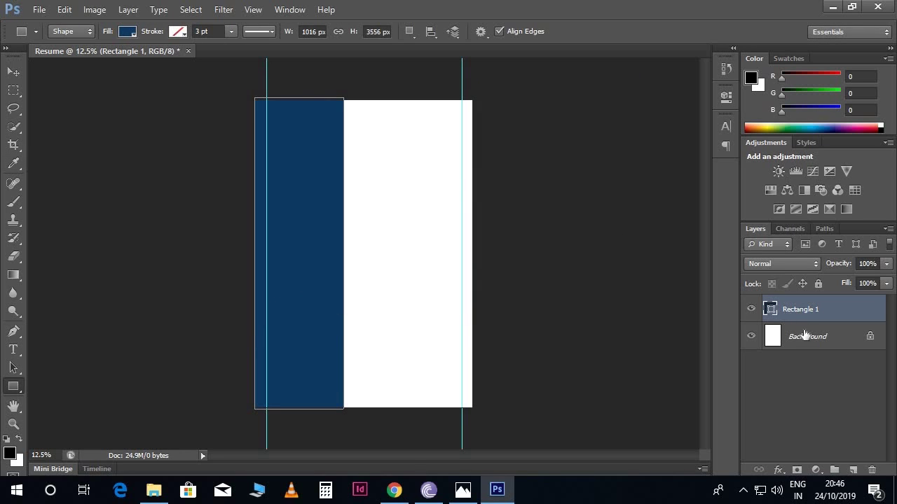
pyautogui.click(806, 337)
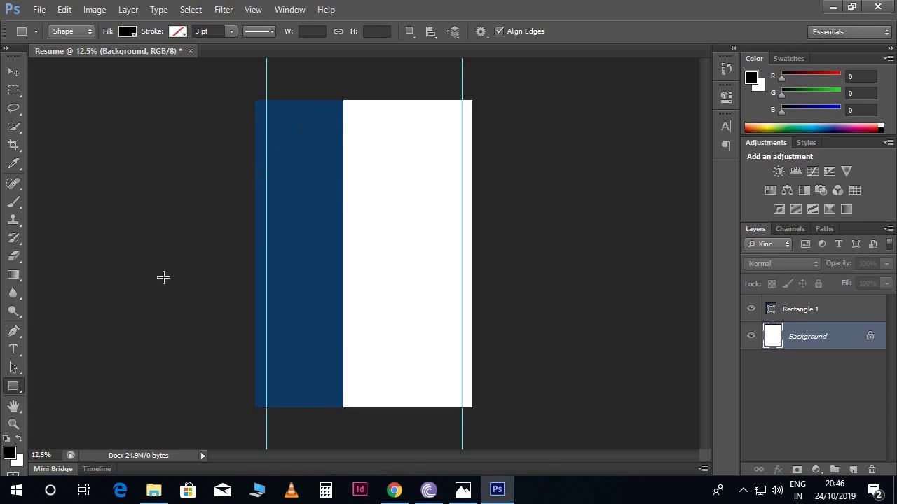
# Draw a roughly 5.5 cm black circle atop the sidebar and stack Ellipse 1 above Rectangle 1
pyautogui.rightClick(15, 394)
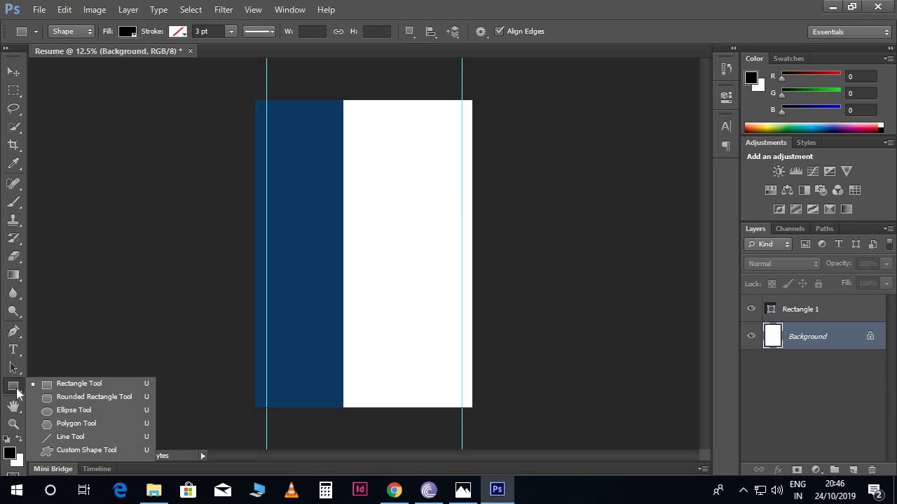
pyautogui.click(54, 412)
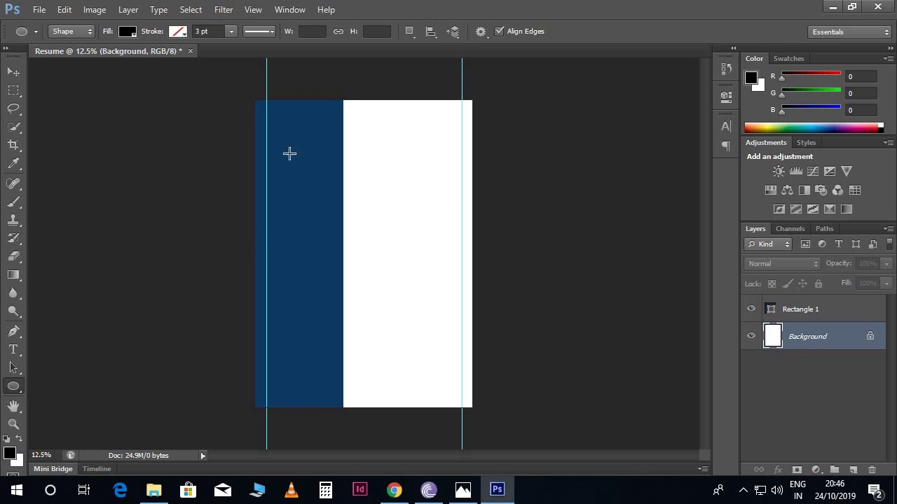
pyautogui.moveTo(274, 121); pyautogui.dragTo(332, 188)
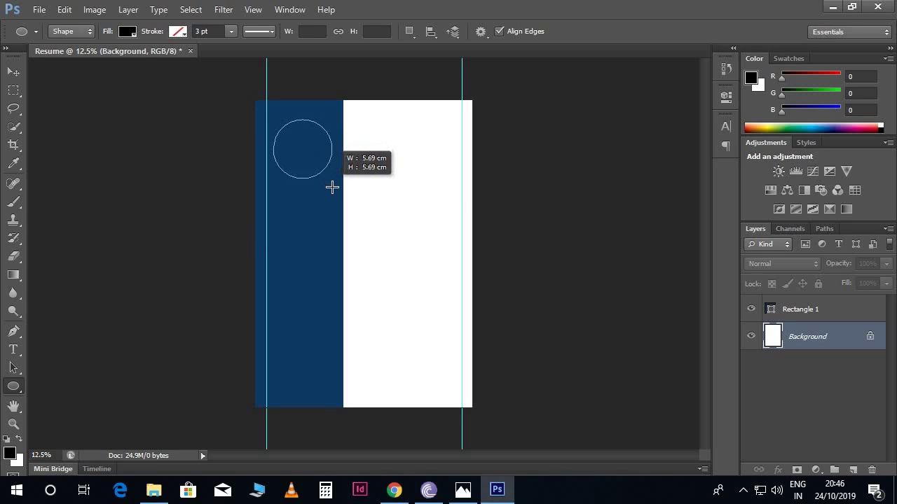
pyautogui.moveTo(330, 188); pyautogui.dragTo(327, 183)
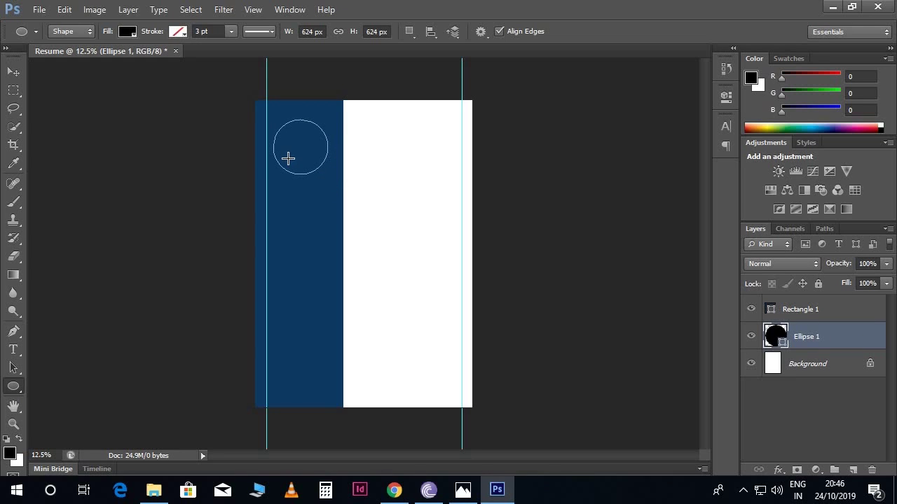
pyautogui.click(14, 73)
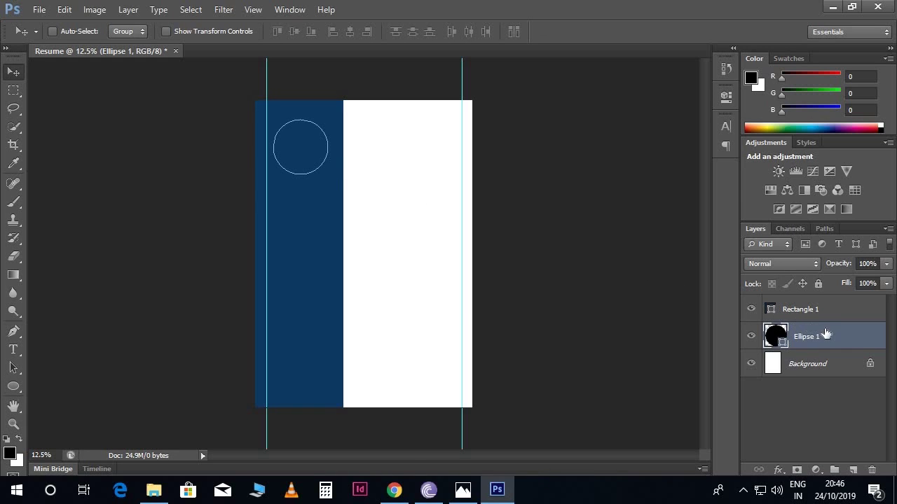
pyautogui.moveTo(845, 338); pyautogui.dragTo(833, 312)
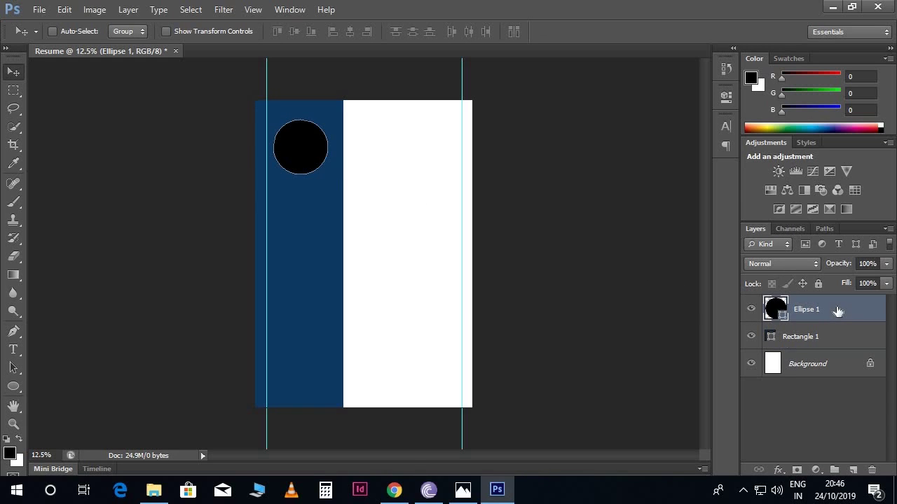
# Place pexels-769669 and scale it down over the top of the sidebar
pyautogui.click(47, 11)
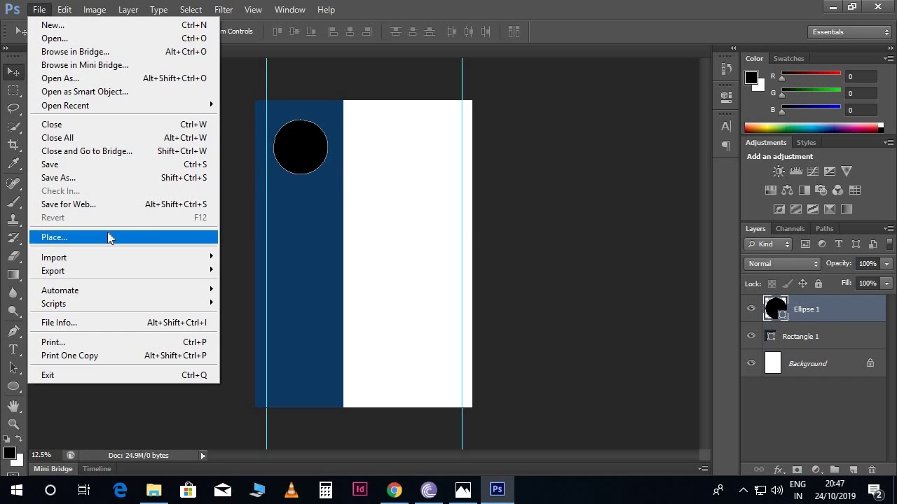
pyautogui.click(109, 237)
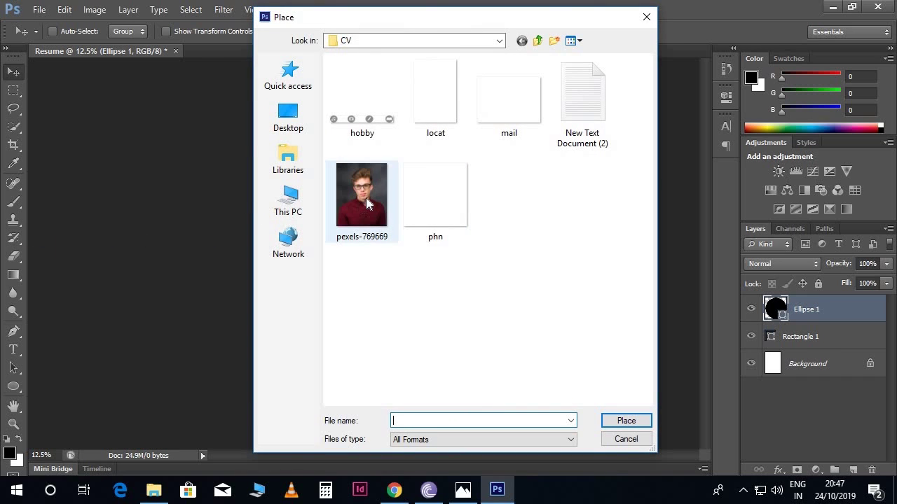
pyautogui.click(366, 198)
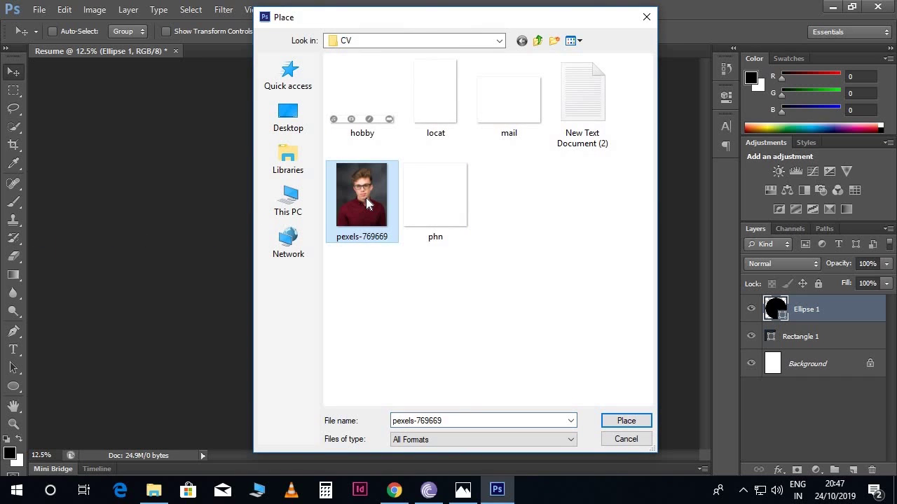
pyautogui.click(627, 421)
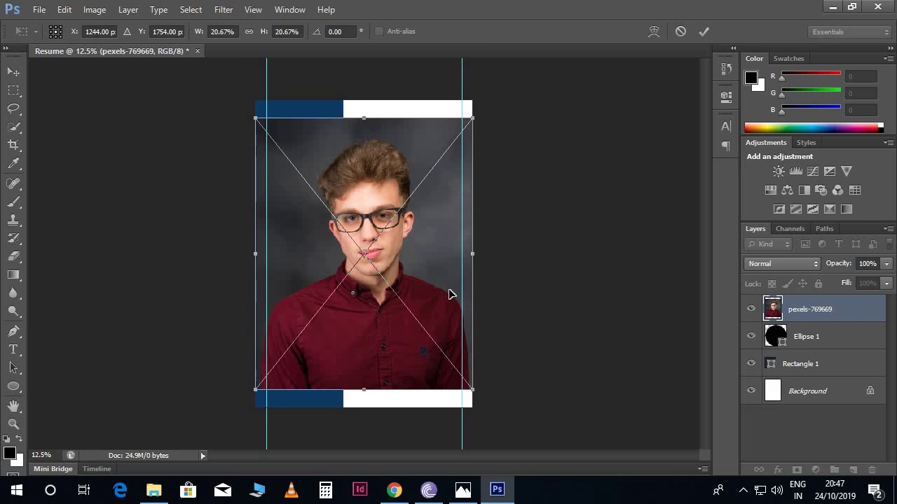
pyautogui.moveTo(472, 390); pyautogui.dragTo(382, 245)
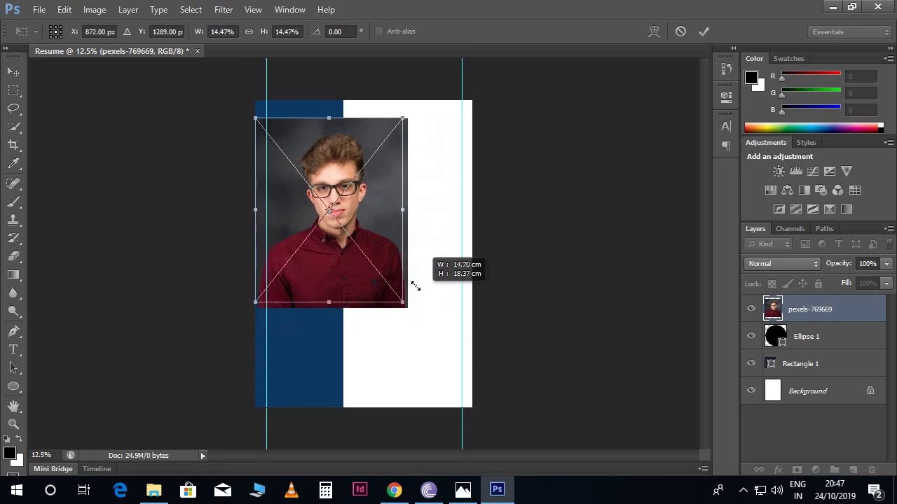
pyautogui.moveTo(382, 245)
pyautogui.mouseDown()
pyautogui.moveTo(358, 222)
pyautogui.moveTo(329, 218)
pyautogui.mouseUp()
pyautogui.press('Return')
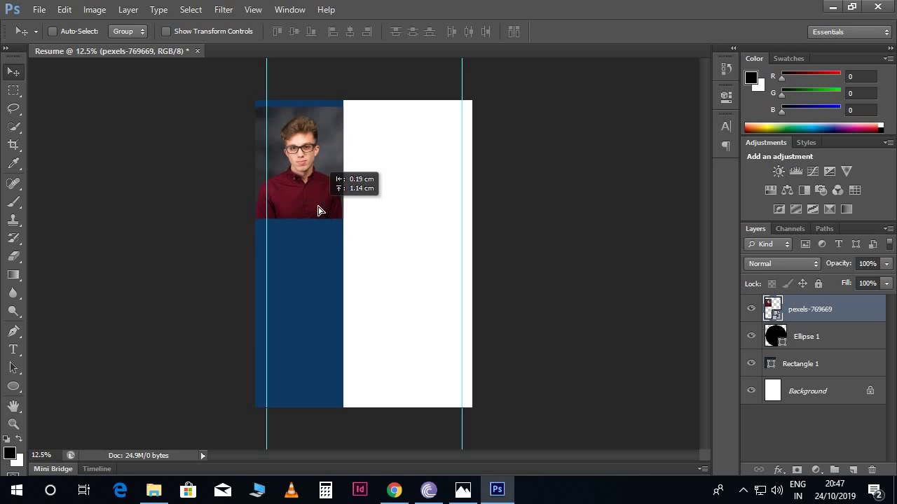
pyautogui.rightClick(846, 315)
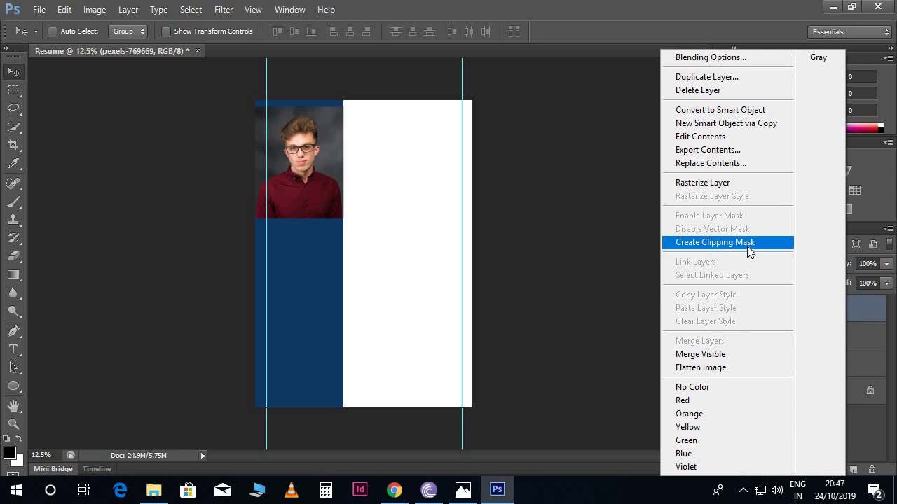
# Clip the photo into the circle and scale it to about 7.38%, centring the face
pyautogui.click(747, 246)
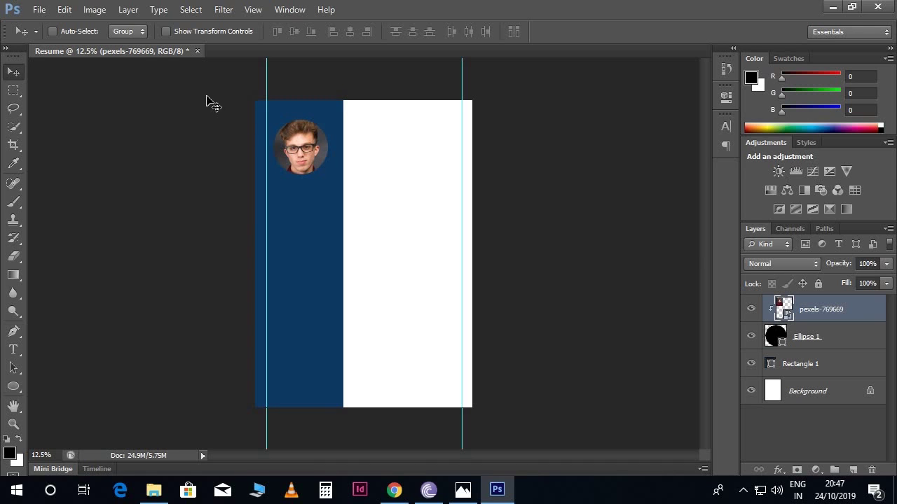
pyautogui.click(67, 11)
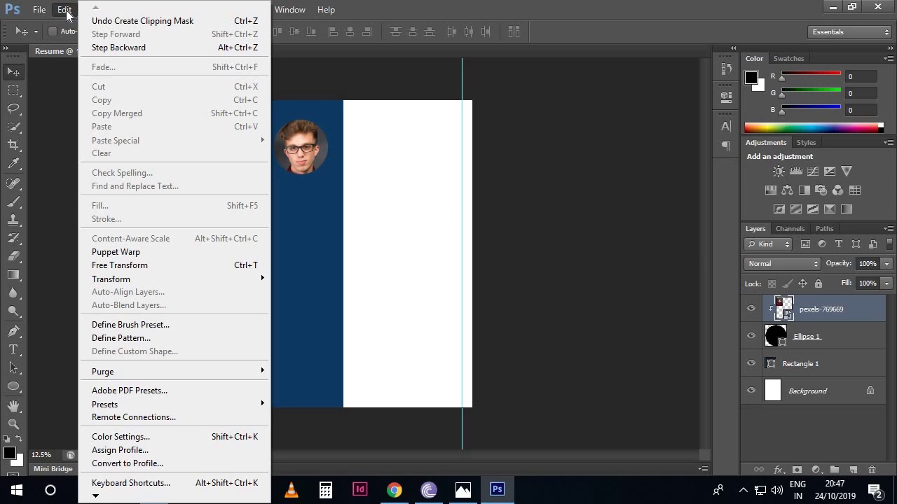
pyautogui.click(140, 265)
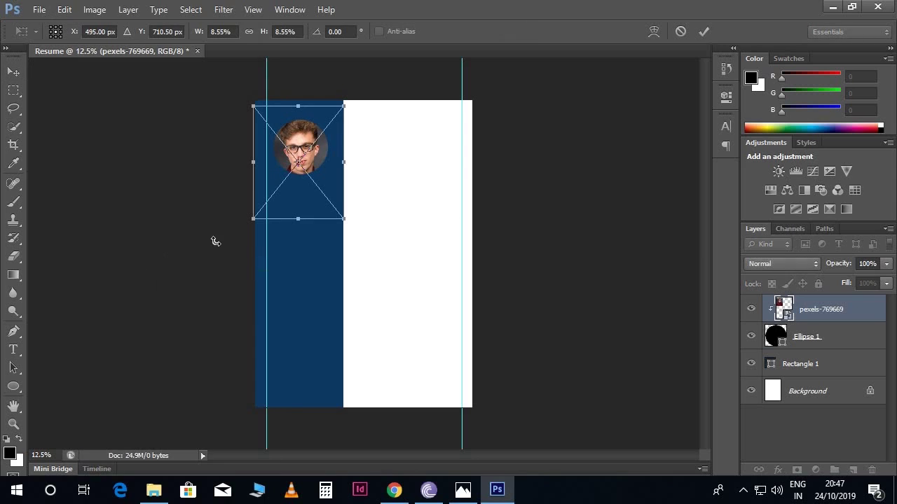
pyautogui.moveTo(259, 216); pyautogui.dragTo(270, 201)
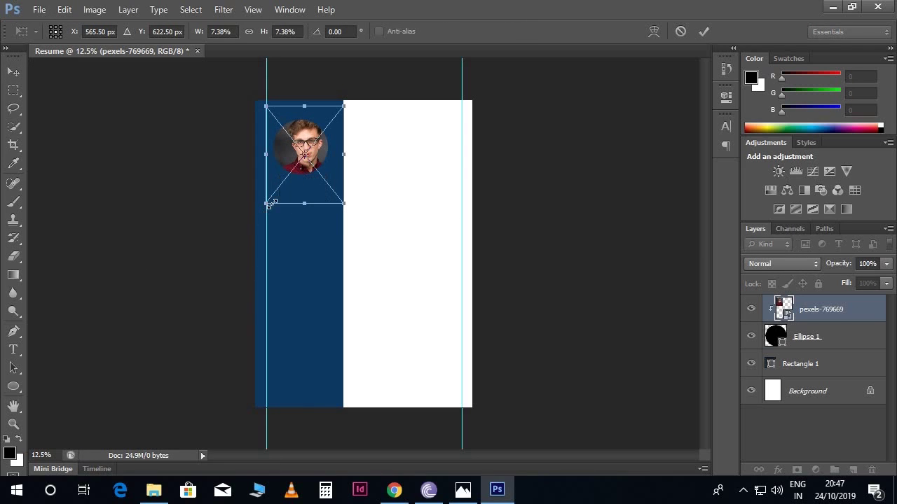
pyautogui.moveTo(325, 162); pyautogui.dragTo(319, 166)
pyautogui.press('Return')
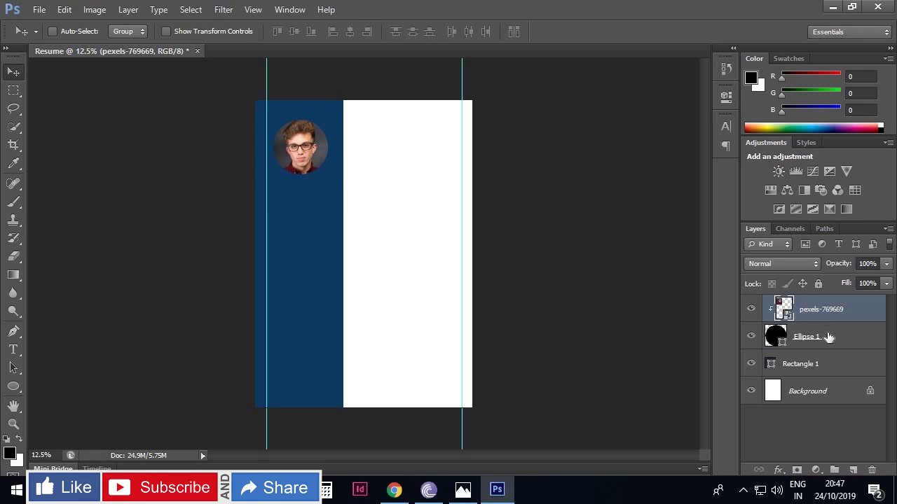
pyautogui.click(826, 337)
pyautogui.click(778, 470)
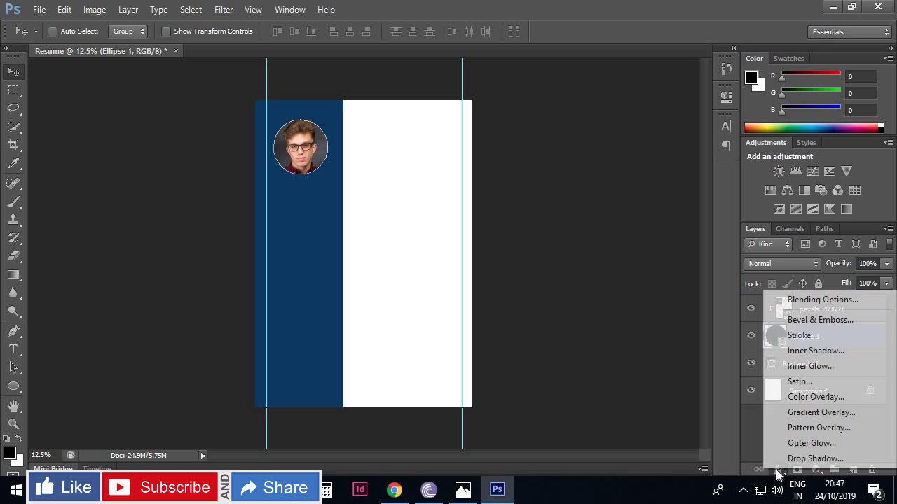
# Add a white 13 px Stroke layer effect to Ellipse 1
pyautogui.click(801, 335)
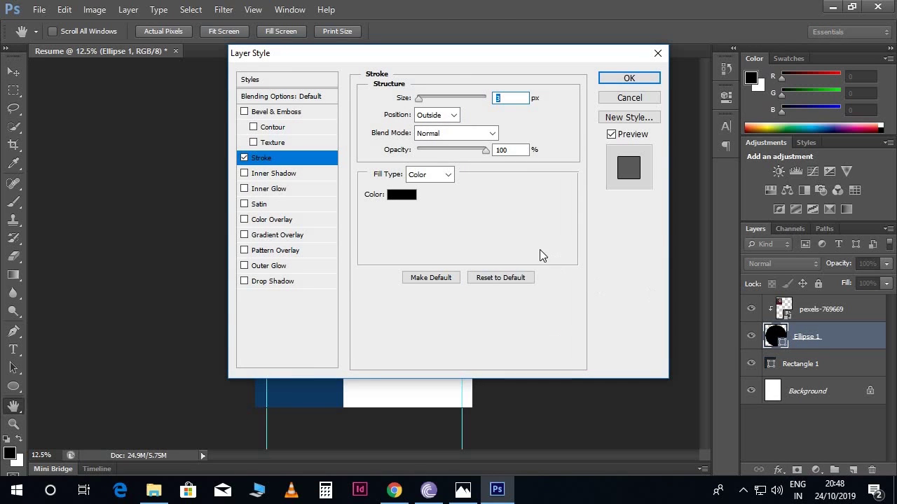
pyautogui.click(402, 195)
pyautogui.moveTo(290, 134); pyautogui.dragTo(255, 111)
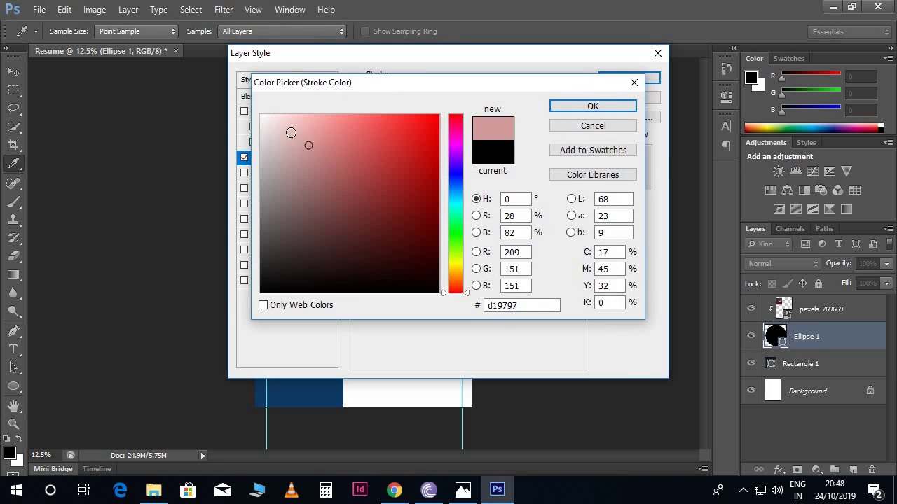
pyautogui.click(577, 106)
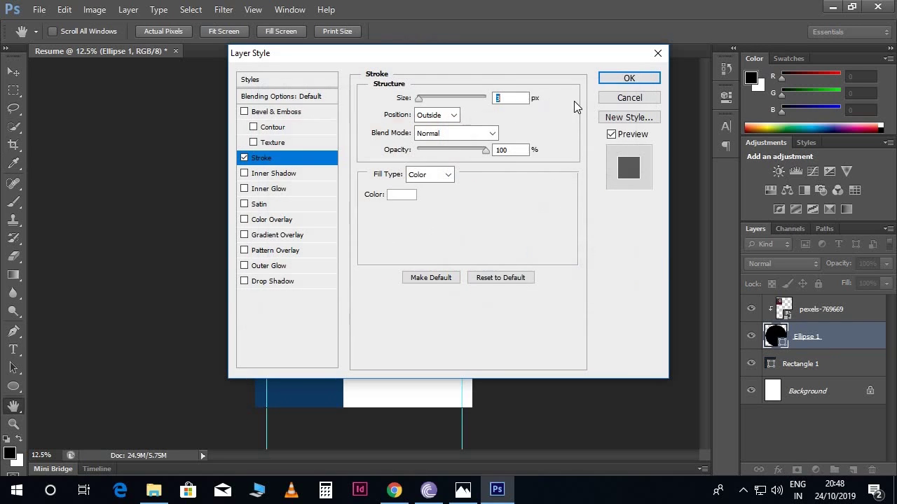
pyautogui.moveTo(486, 65); pyautogui.dragTo(664, 143)
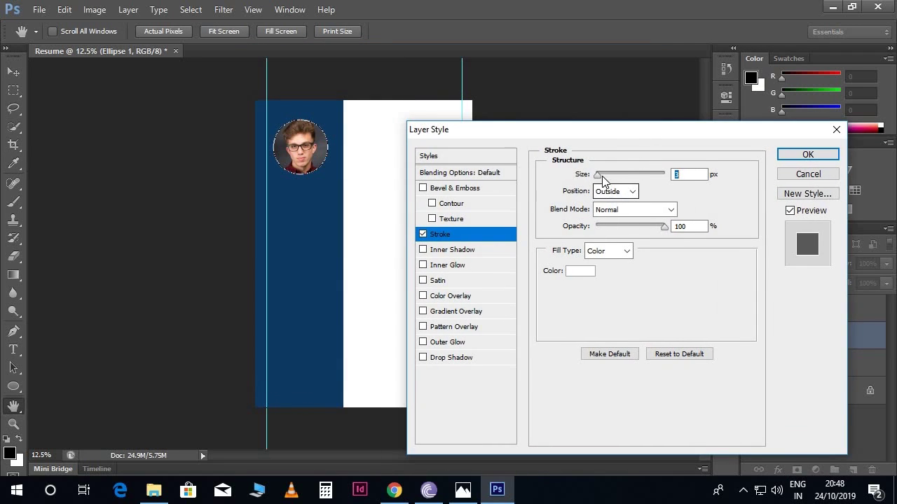
pyautogui.moveTo(601, 181); pyautogui.dragTo(606, 175)
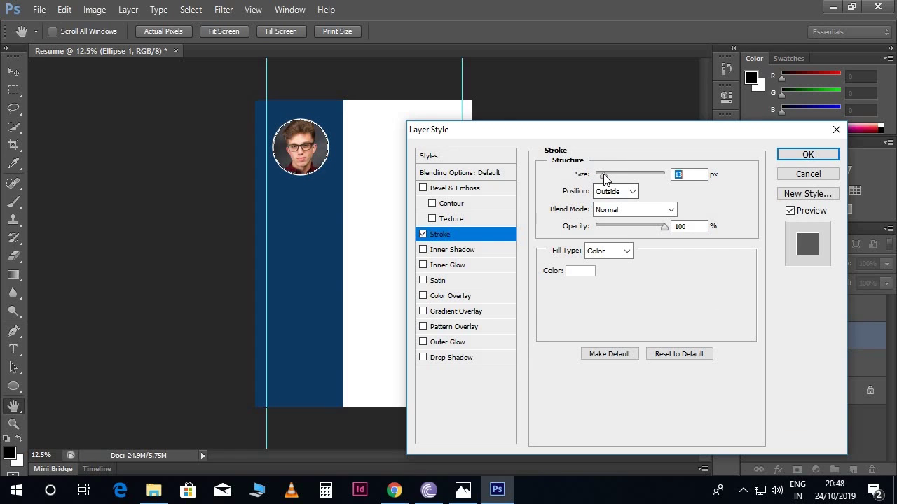
pyautogui.click(803, 154)
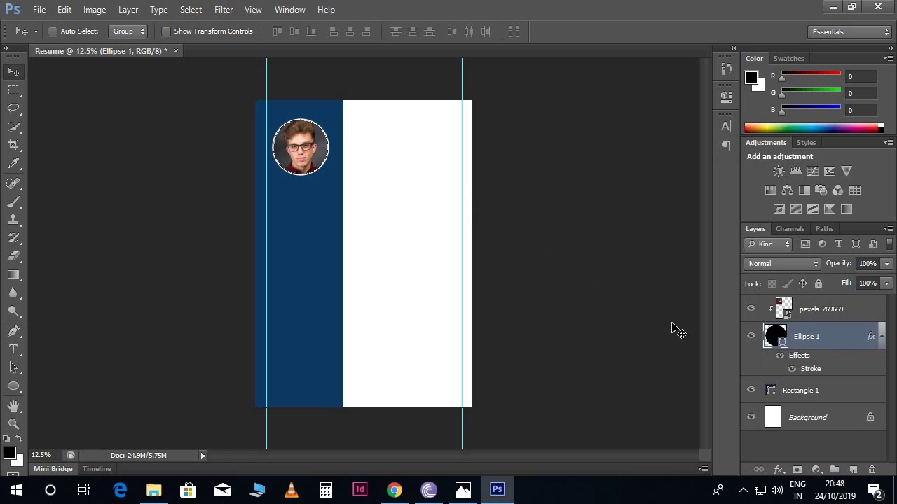
# Scale the photo and circle together to about 89% and nudge them left
pyautogui.keyDown('shift'); pyautogui.click(854, 313); pyautogui.keyUp('shift')
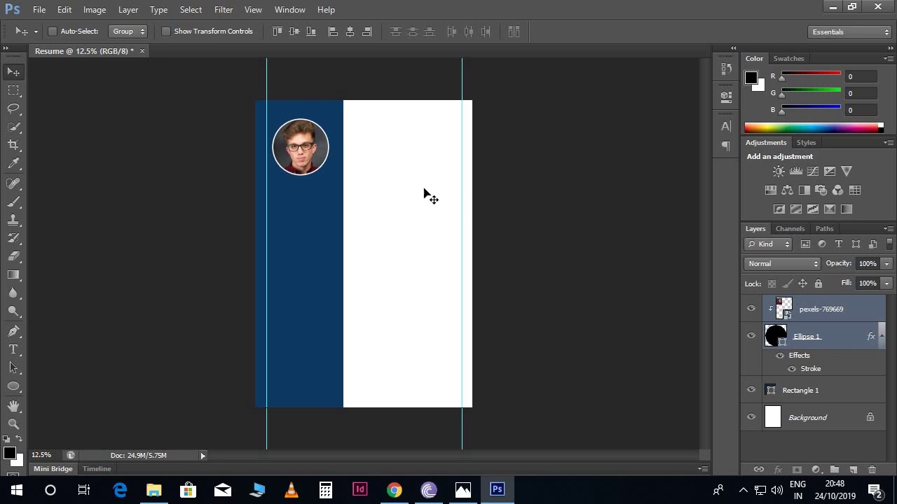
pyautogui.click(64, 10)
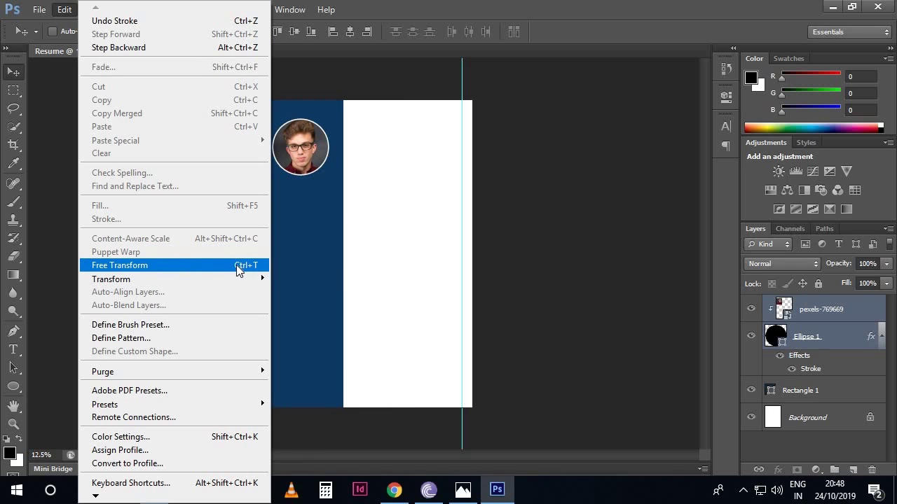
pyautogui.click(236, 265)
pyautogui.moveTo(339, 203); pyautogui.dragTo(334, 205)
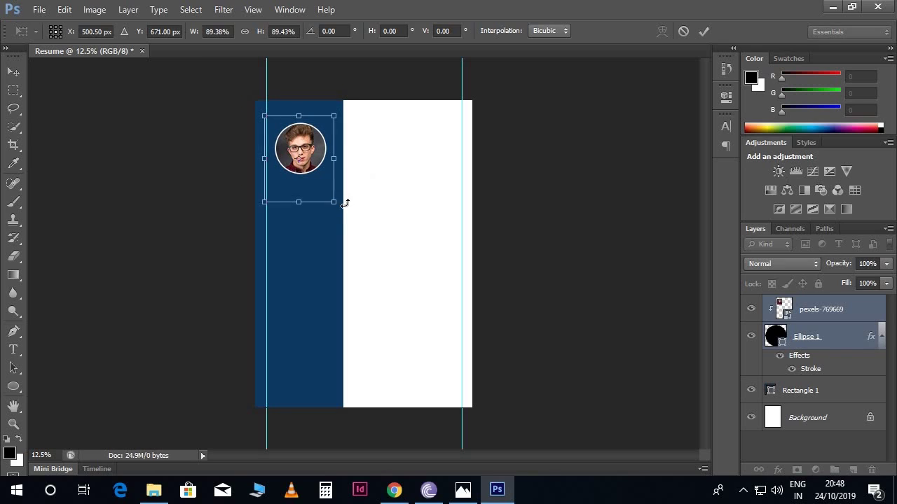
pyautogui.press('Return')
pyautogui.hotkey('shift', 'Left')
pyautogui.hotkey('shift', 'Left')
pyautogui.hotkey('shift', 'Left')
pyautogui.hotkey('shift', 'Left')
pyautogui.hotkey('shift', 'Left')
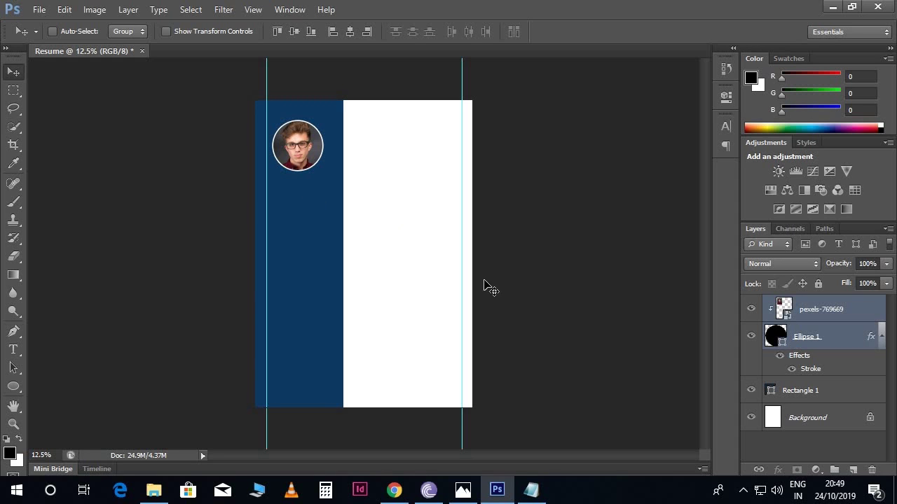
pyautogui.click(531, 489)
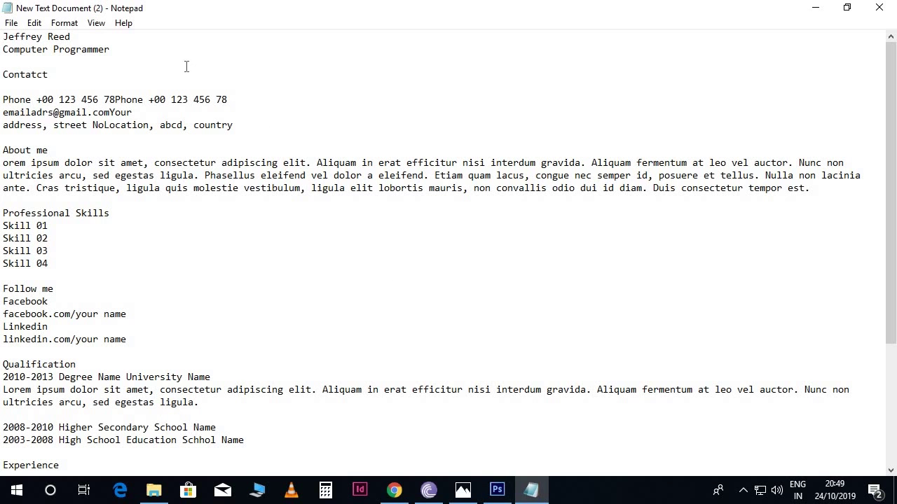
# Paste the person's name from the notes as a text line below the photo
pyautogui.moveTo(72, 37); pyautogui.dragTo(1, 35)
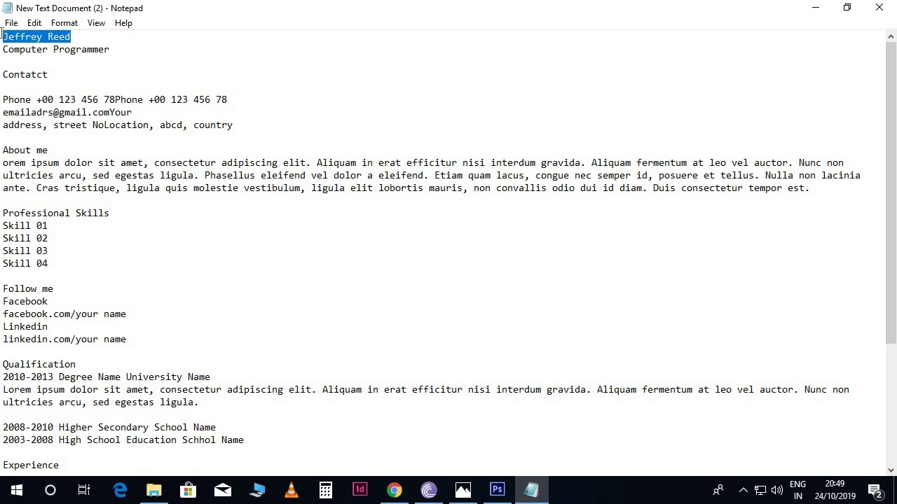
pyautogui.click(497, 490)
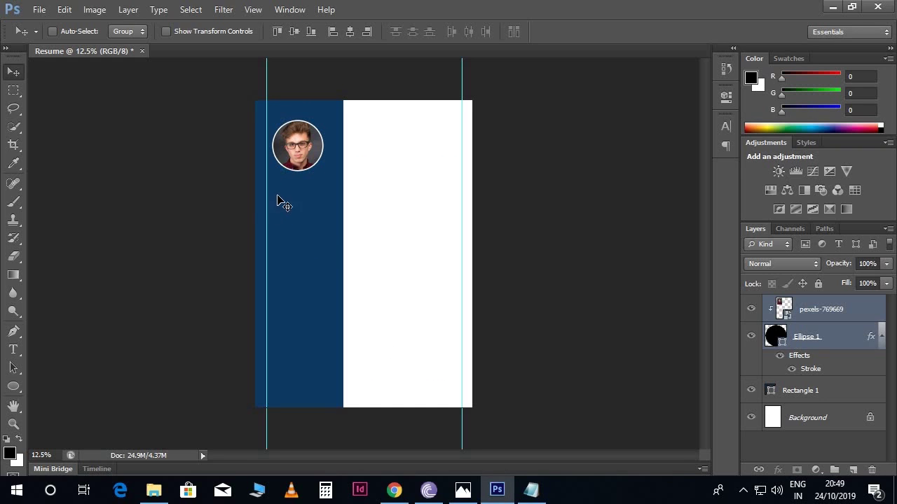
pyautogui.click(13, 349)
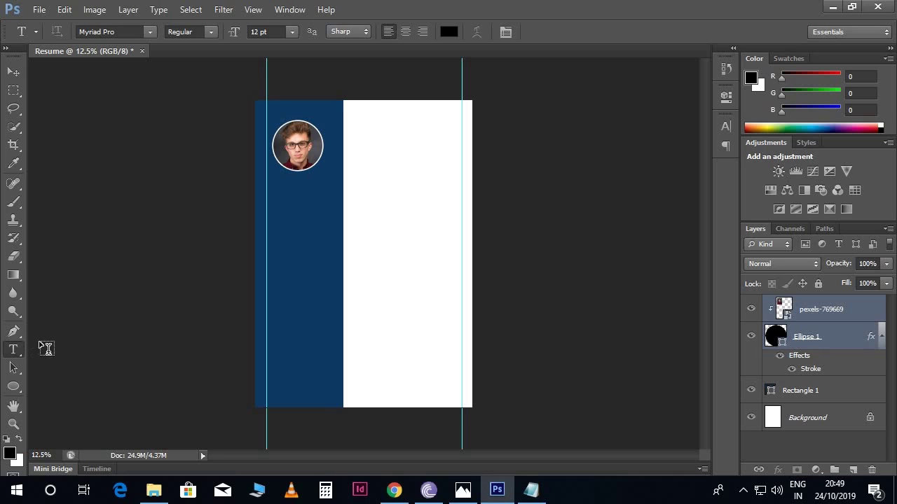
pyautogui.click(303, 202)
pyautogui.hotkey('ctrl', 'v')
pyautogui.hotkey('ctrl', 'a')
# Make the name text white, 19 pt, in Open Sans
pyautogui.click(449, 32)
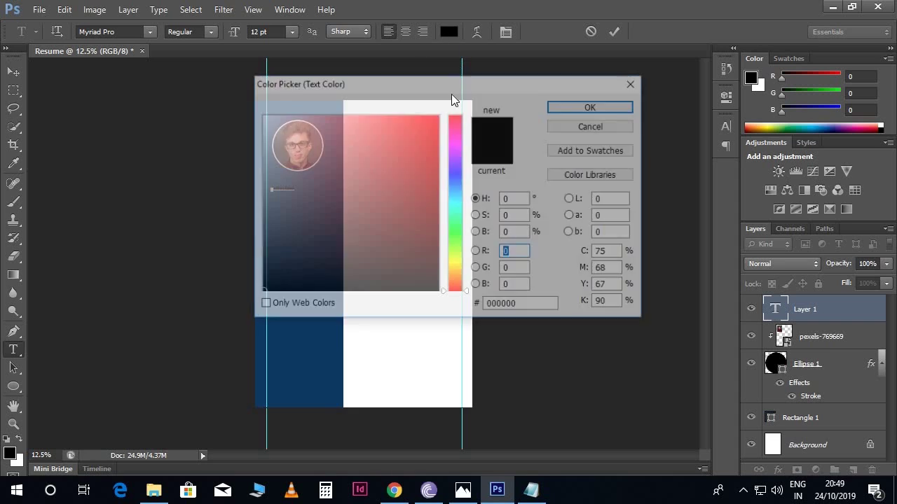
pyautogui.moveTo(273, 120); pyautogui.dragTo(259, 115)
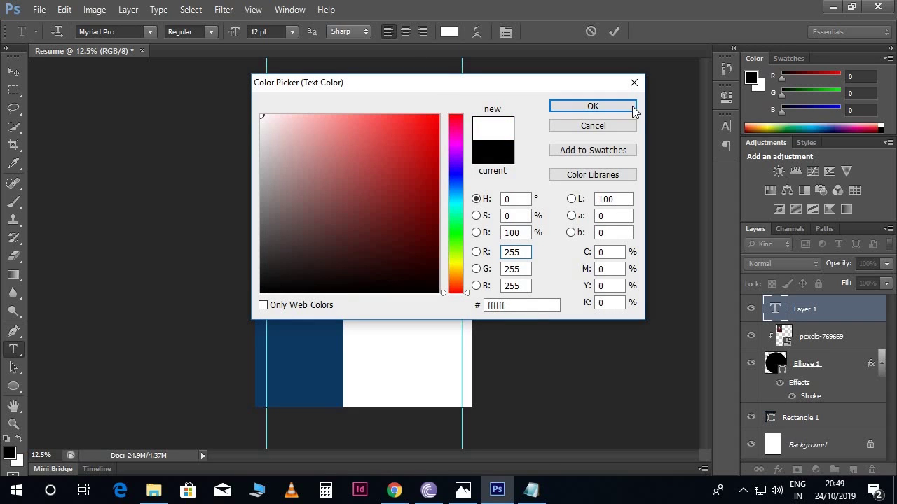
pyautogui.click(592, 106)
pyautogui.click(279, 30)
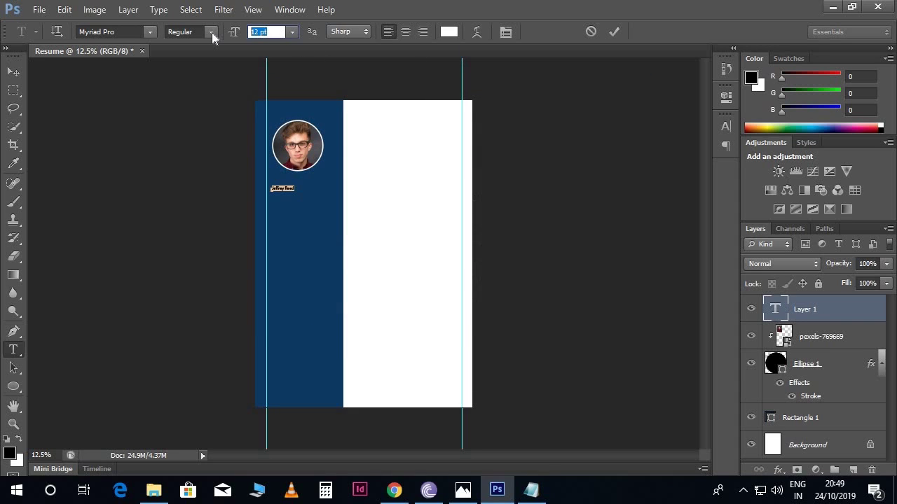
pyautogui.write('19')
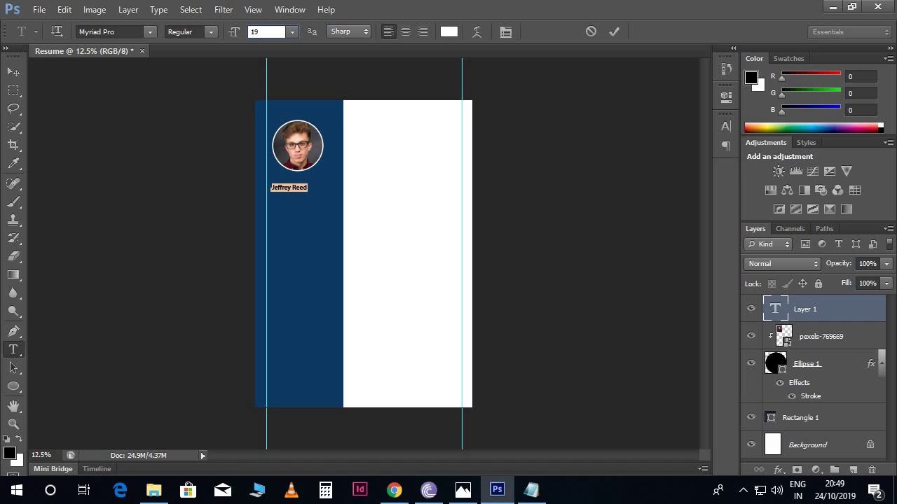
pyautogui.click(77, 33)
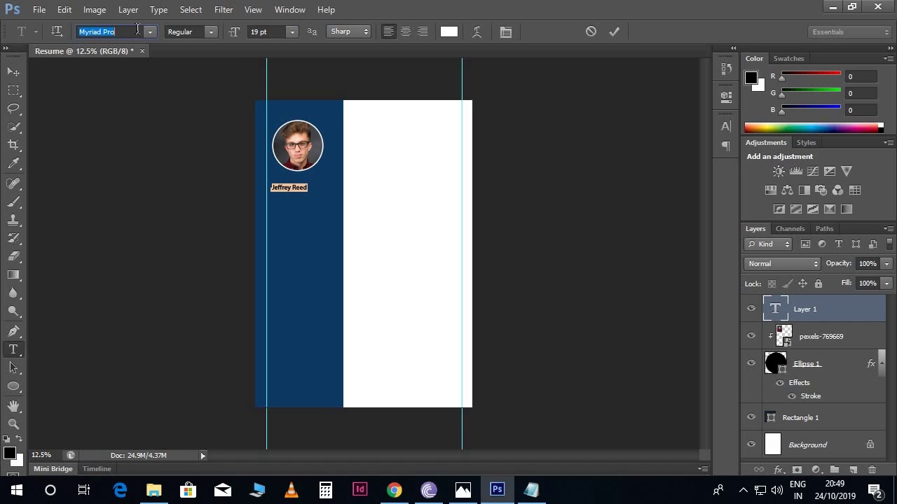
pyautogui.write('Open Sans')
pyautogui.press('Return')
# Switch the name to All Caps and commit the text
pyautogui.hotkey('ctrl', '+')
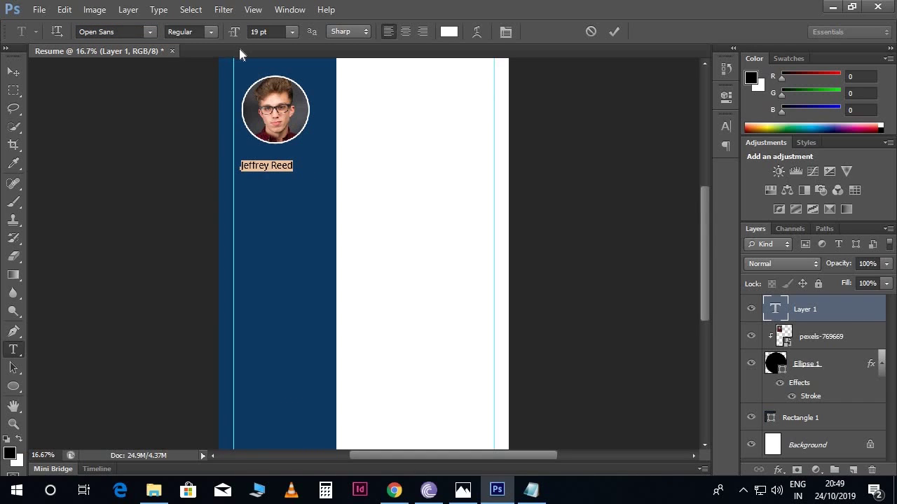
pyautogui.scroll(2, 357, 220)
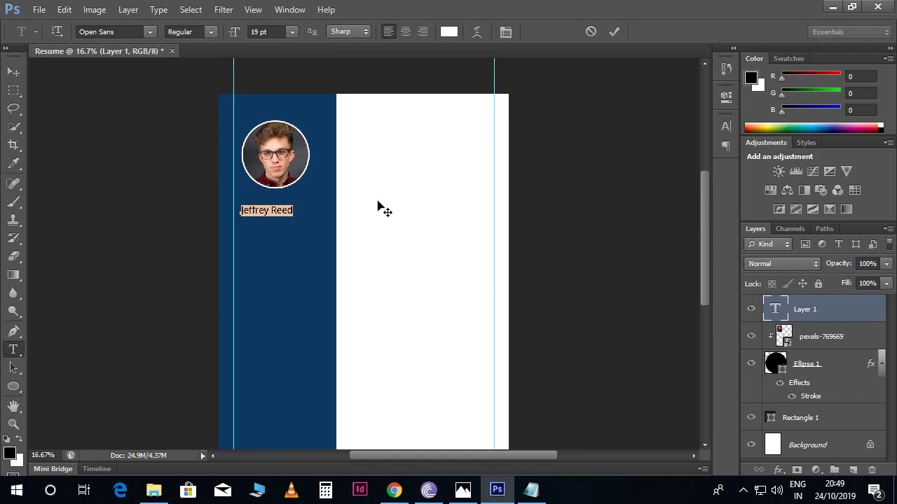
pyautogui.click(731, 125)
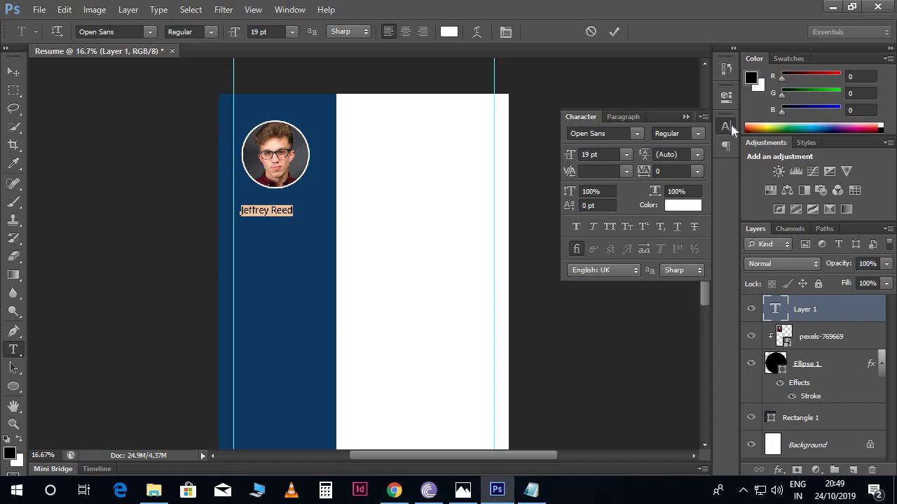
pyautogui.click(608, 227)
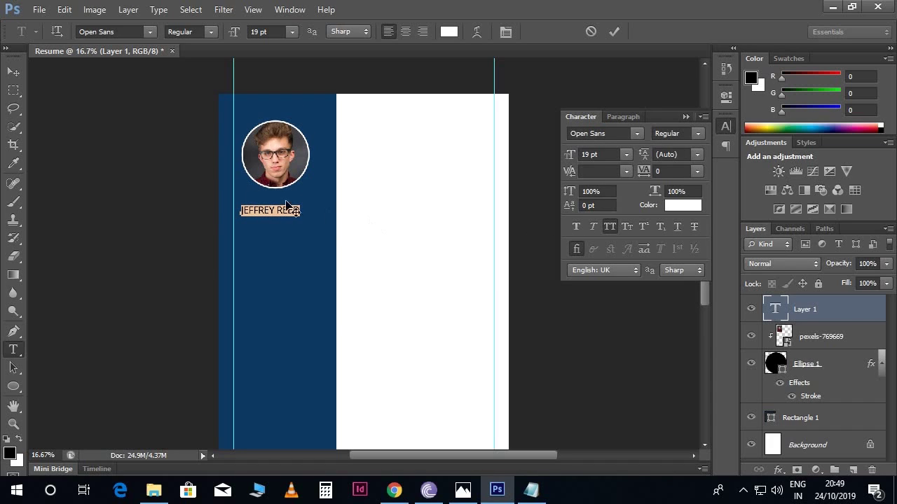
pyautogui.click(14, 72)
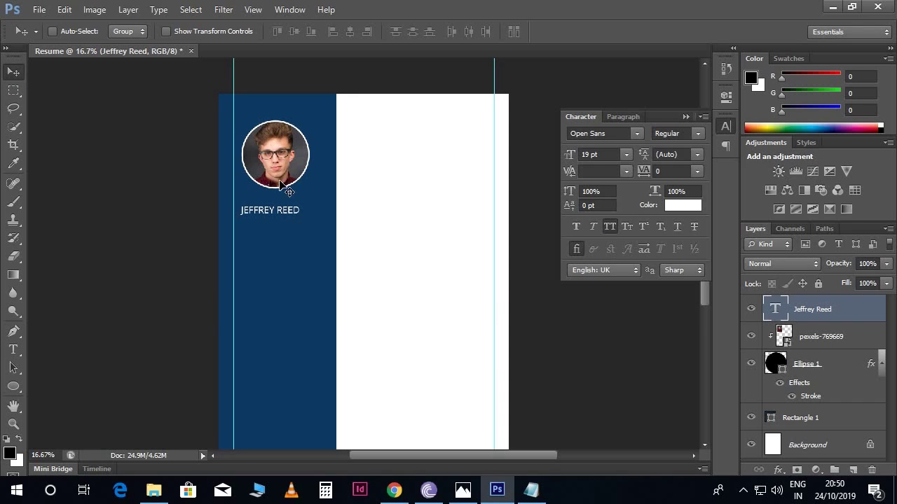
# Centre the name just beneath the round photo
pyautogui.moveTo(303, 222); pyautogui.dragTo(305, 211)
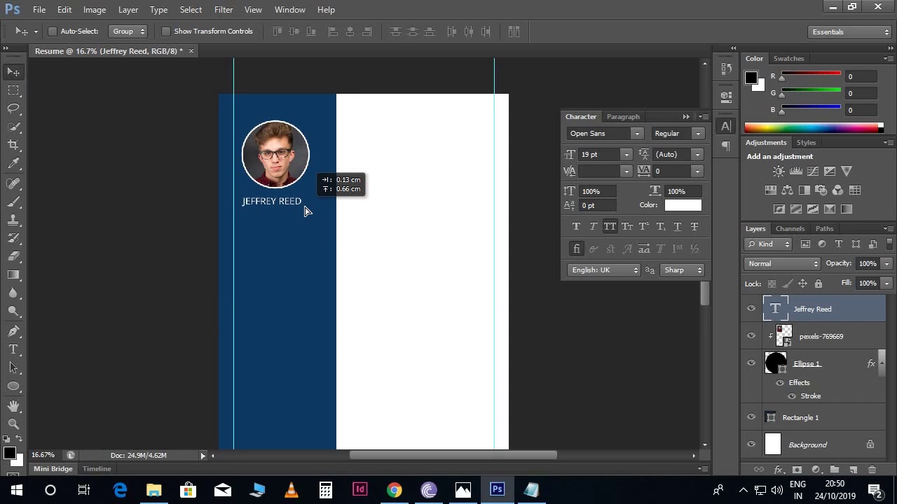
pyautogui.moveTo(306, 211); pyautogui.dragTo(309, 209)
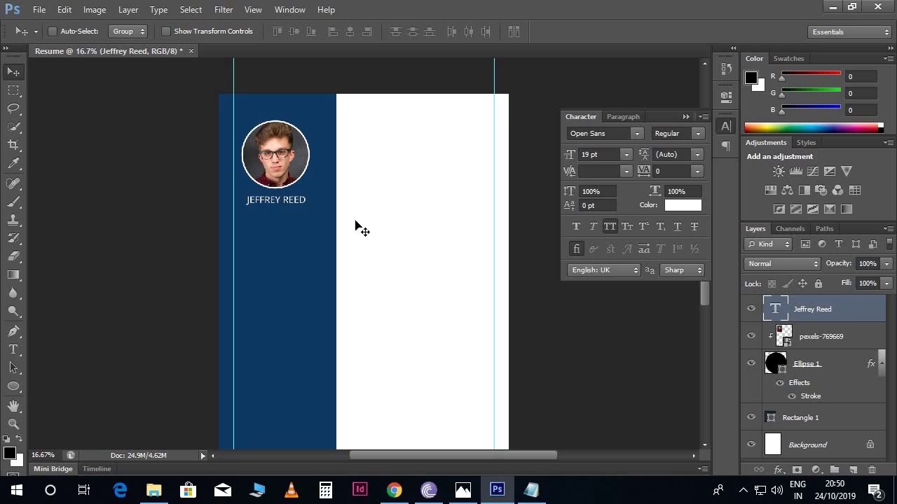
pyautogui.press('Up')
pyautogui.hotkey('ctrl', '+')
pyautogui.scroll(3, 355, 225)
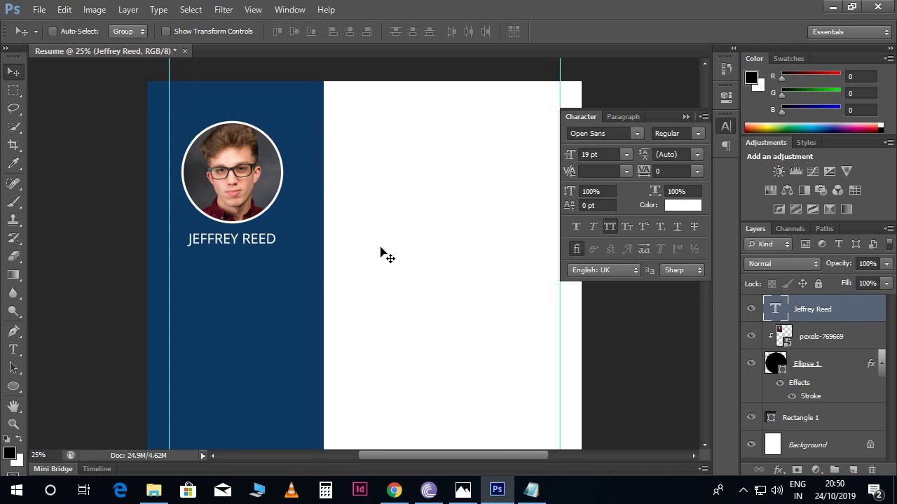
# Paste the 'Computer Programmer' title as a new text line below the name
pyautogui.click(530, 490)
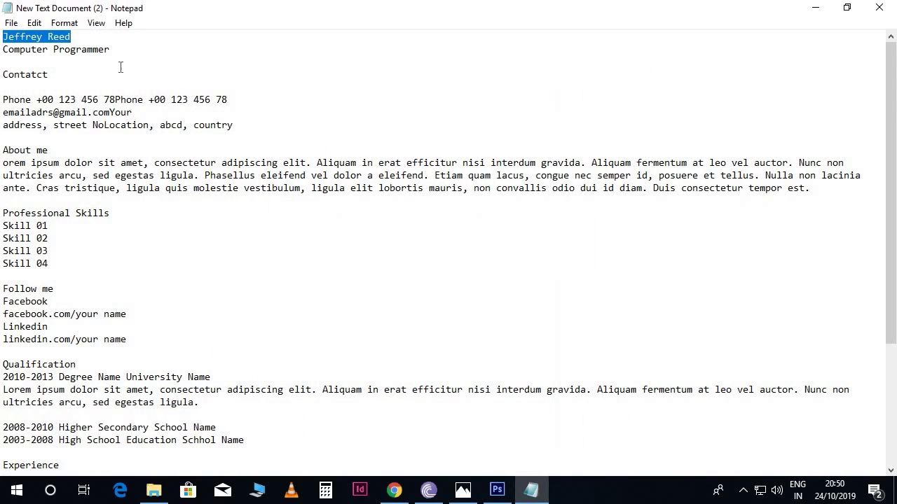
pyautogui.moveTo(115, 49); pyautogui.dragTo(2, 45)
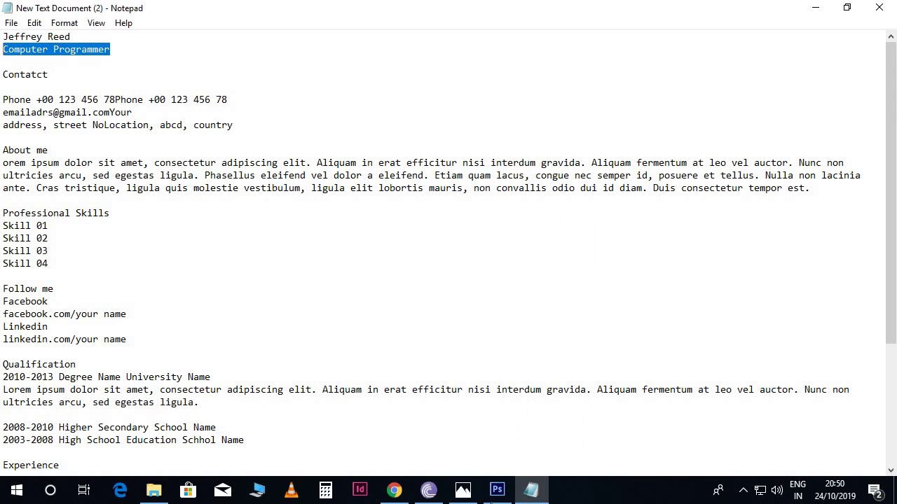
pyautogui.click(497, 489)
pyautogui.press('t')
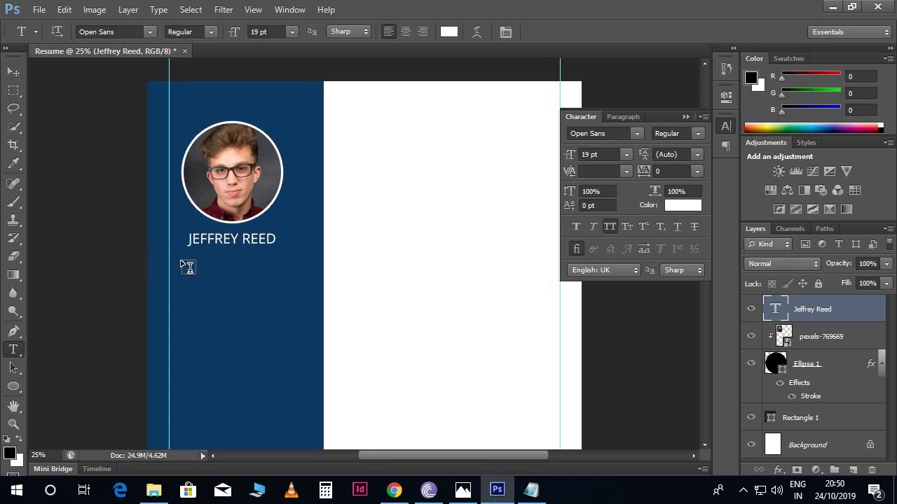
pyautogui.click(182, 261)
pyautogui.hotkey('ctrl', 'v')
pyautogui.hotkey('ctrl', 'a')
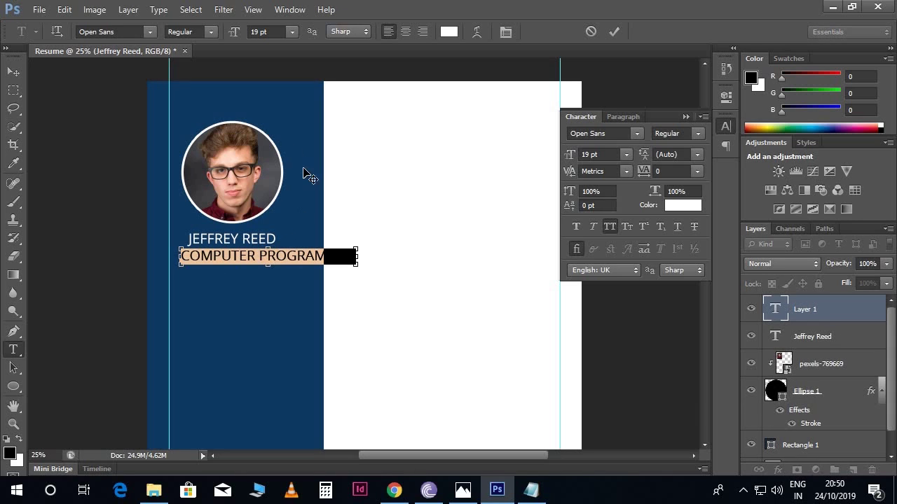
# Set the title to 14 pt with All Caps off and centre it under the name
pyautogui.click(273, 31)
pyautogui.write('14')
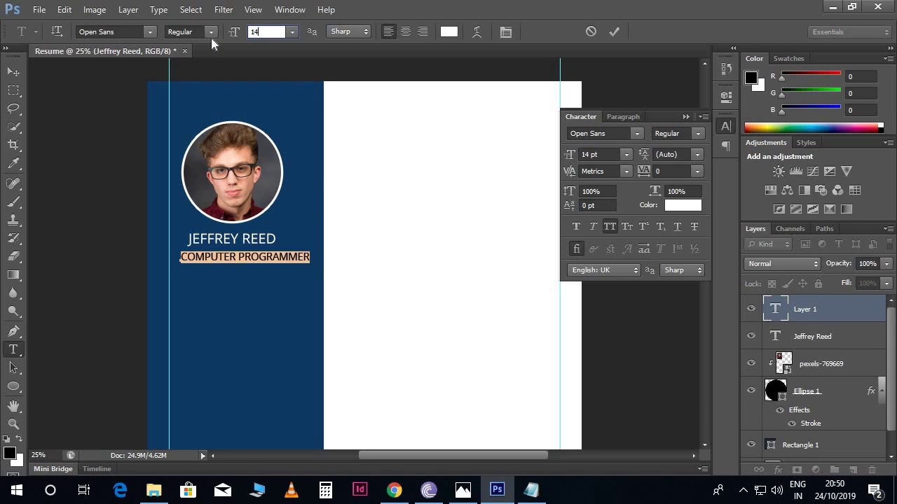
pyautogui.click(610, 227)
pyautogui.click(13, 71)
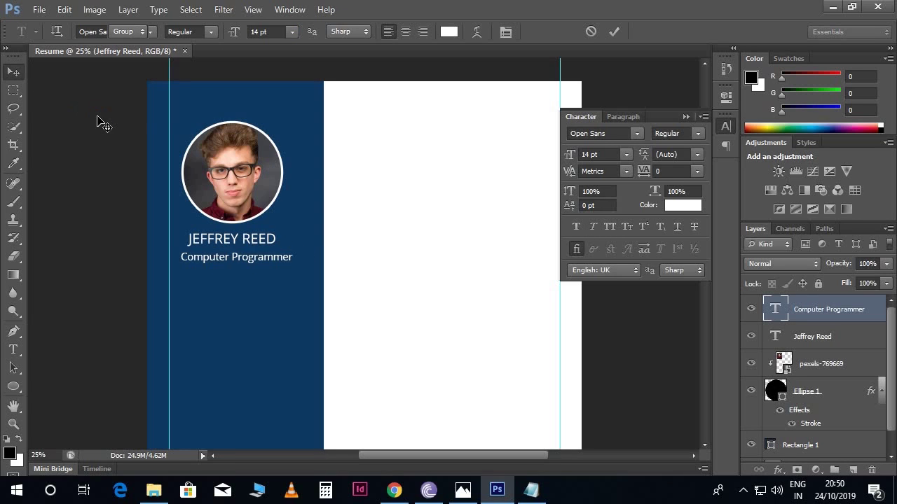
pyautogui.hotkey('shift', 'Left')
pyautogui.hotkey('shift', 'Left')
pyautogui.hotkey('shift', 'Left')
pyautogui.hotkey('shift', 'Up')
pyautogui.hotkey('shift', 'Up')
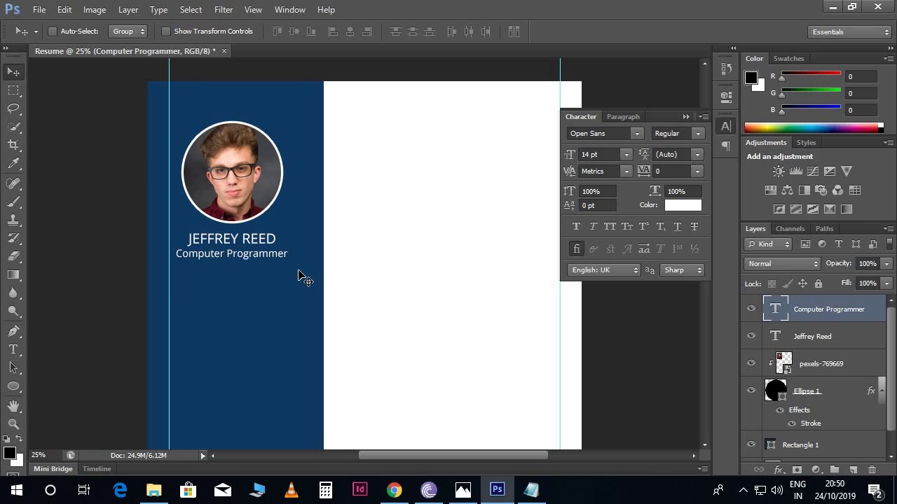
pyautogui.scroll(-2, 388, 286)
pyautogui.hscroll(-1, 366, 300)
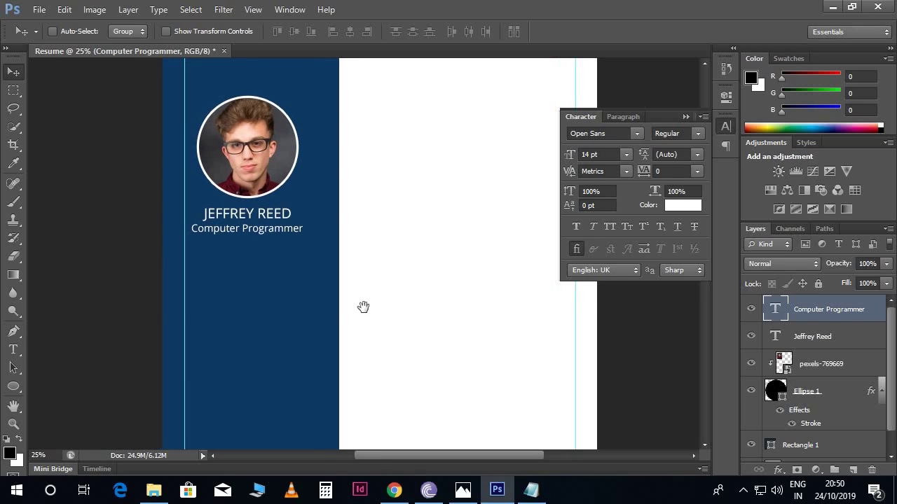
pyautogui.scroll(-1, 363, 307)
pyautogui.scroll(-2, 274, 292)
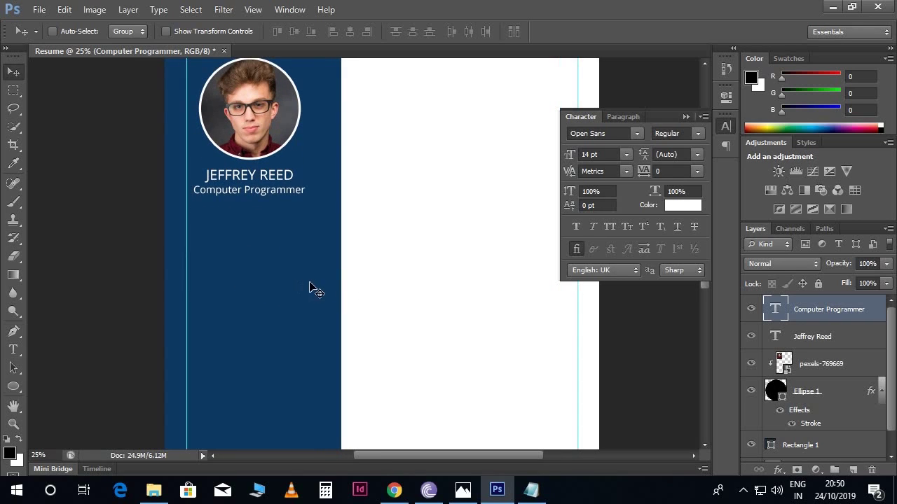
# Add a 'Contact' text line below the Computer Programmer title in the sidebar
pyautogui.click(532, 491)
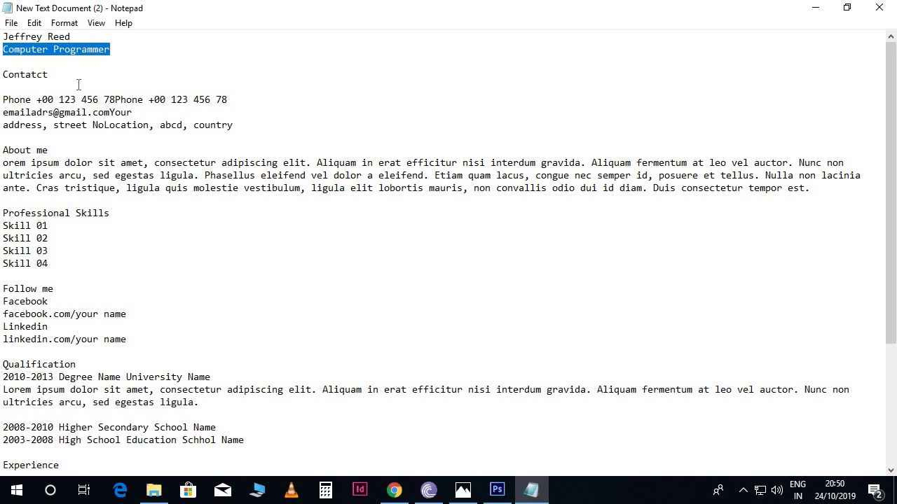
pyautogui.doubleClick(27, 73)
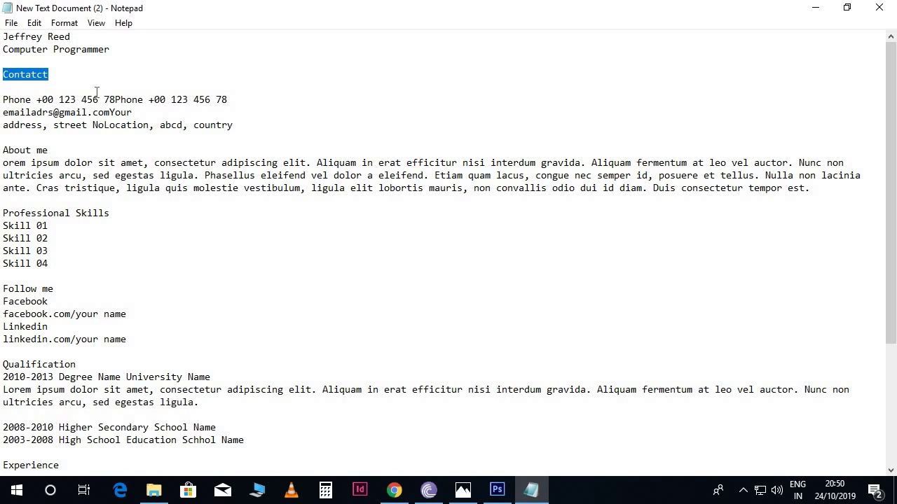
pyautogui.click(497, 491)
pyautogui.press('t')
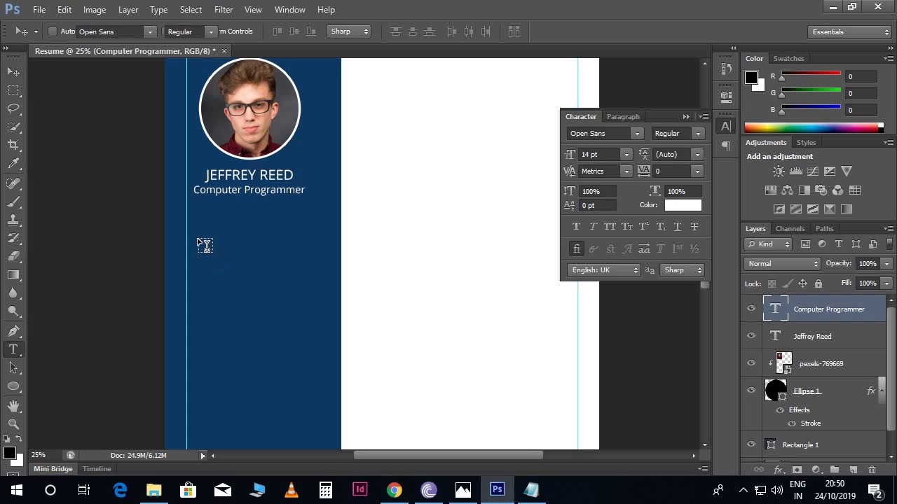
pyautogui.click(193, 234)
pyautogui.write('Contact')
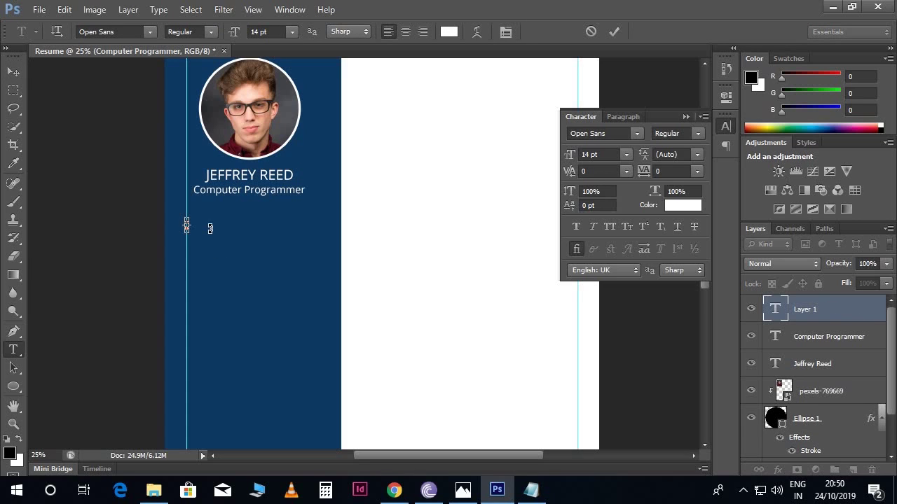
# Set the new heading to All Caps and commit it
pyautogui.hotkey('ctrl', 'a')
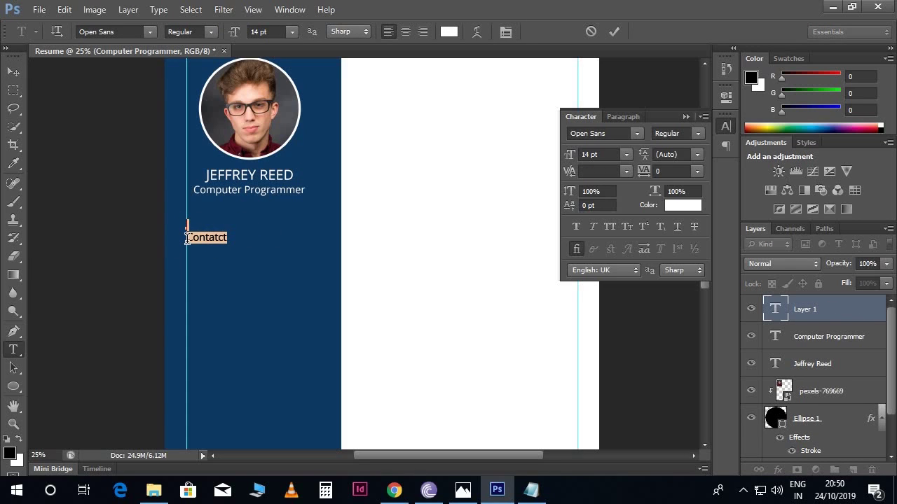
pyautogui.click(187, 221)
pyautogui.doubleClick(216, 223)
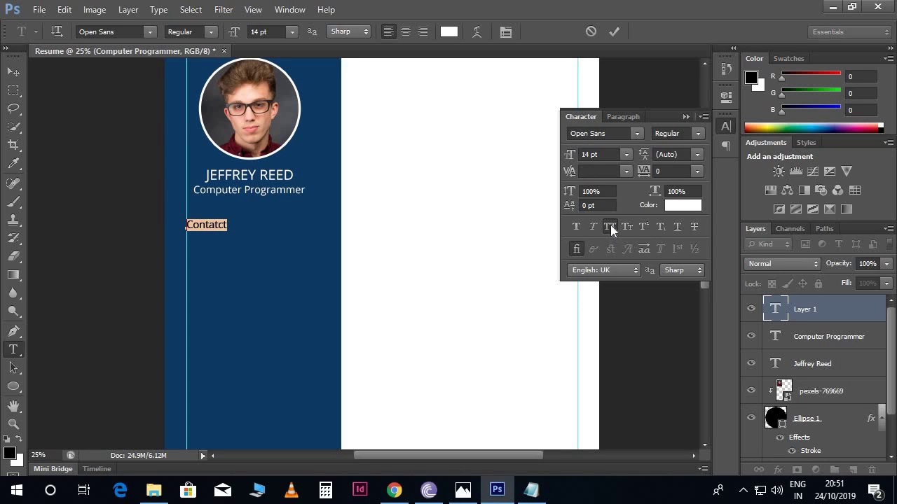
pyautogui.click(611, 227)
pyautogui.click(14, 71)
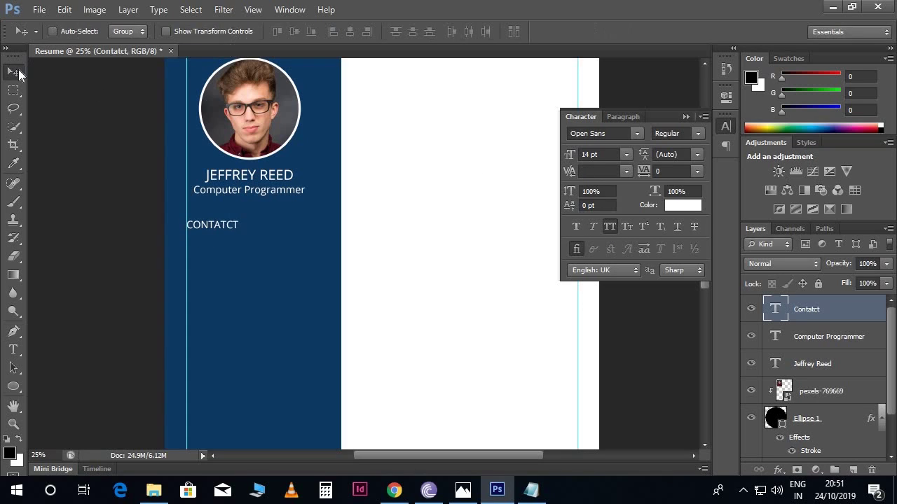
pyautogui.scroll(-1, 257, 255)
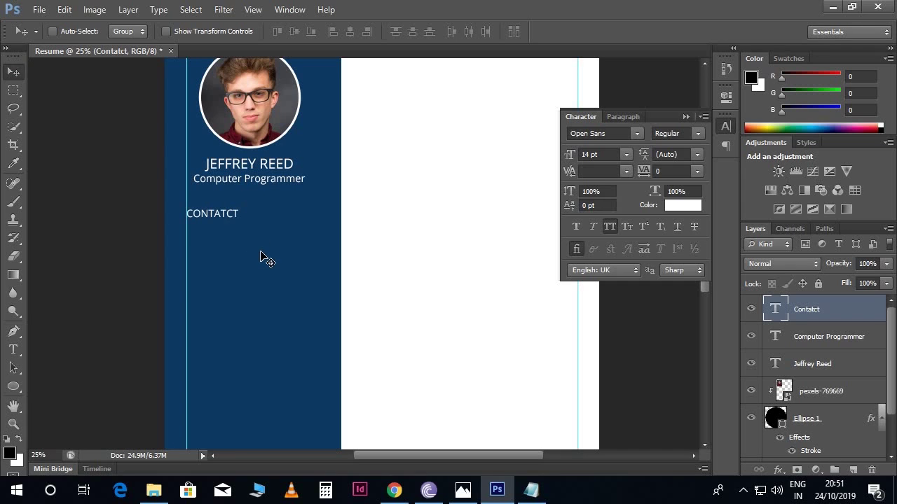
pyautogui.click(531, 490)
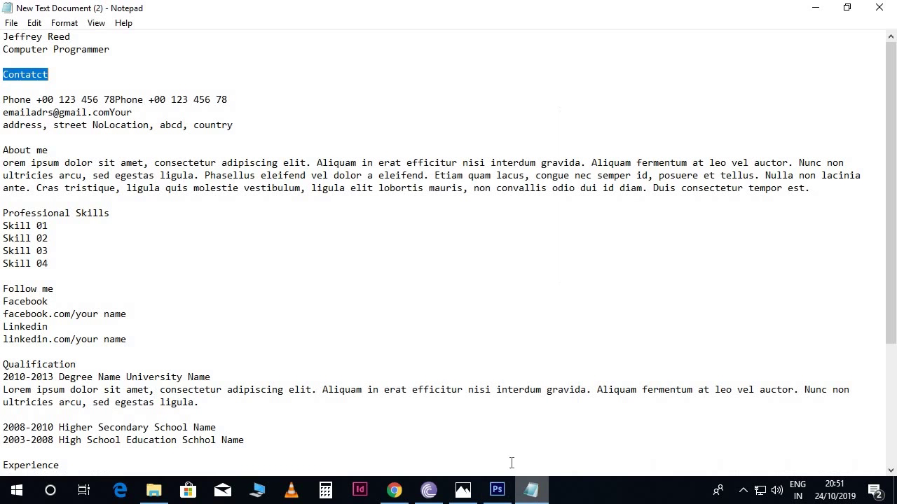
# Paste the phone, email and address lines below CONTATCT in normal case, tidying line breaks
pyautogui.moveTo(4, 100); pyautogui.dragTo(234, 127)
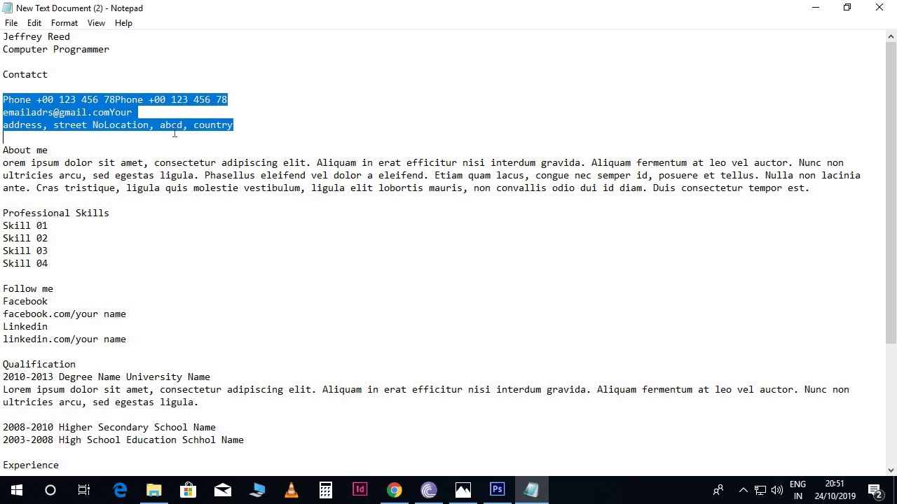
pyautogui.click(497, 490)
pyautogui.press('t')
pyautogui.moveTo(194, 224); pyautogui.dragTo(335, 313)
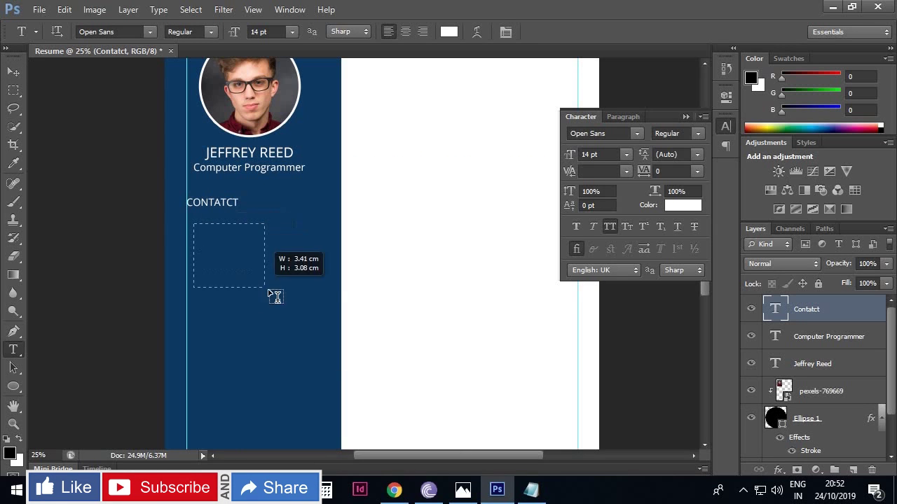
pyautogui.hotkey('ctrl', 'v')
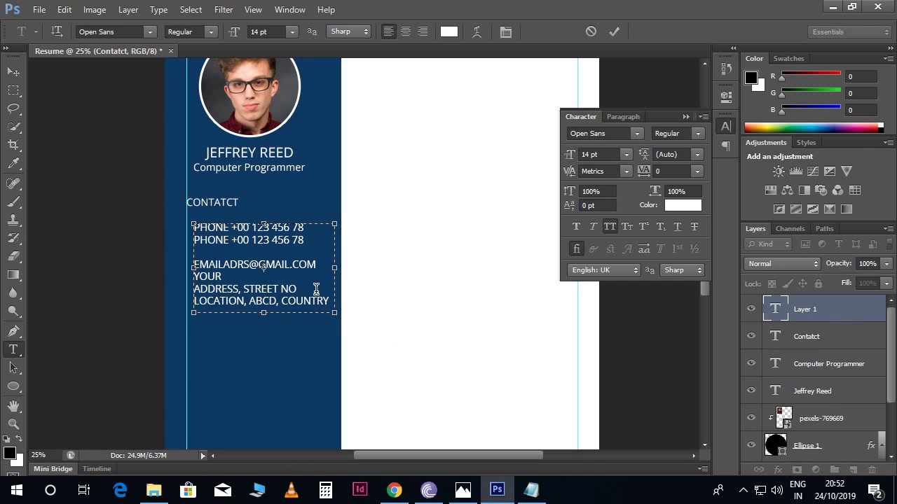
pyautogui.hotkey('ctrl', 'a')
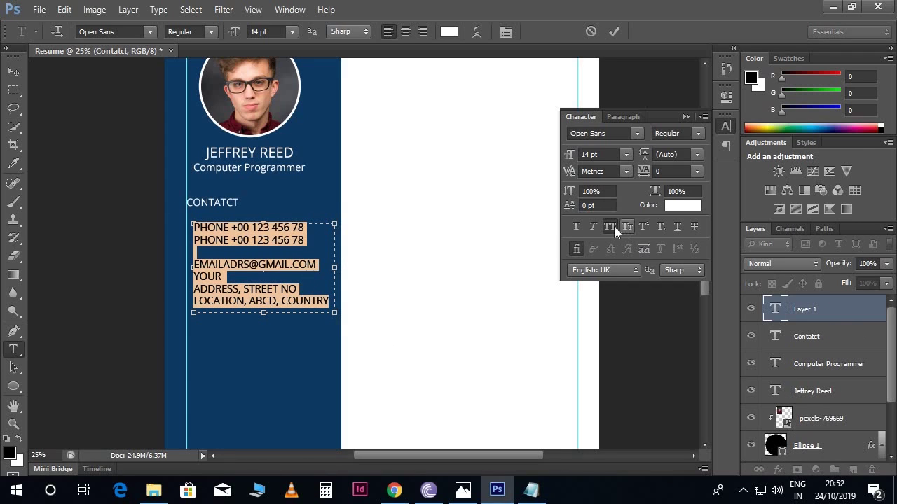
pyautogui.click(611, 227)
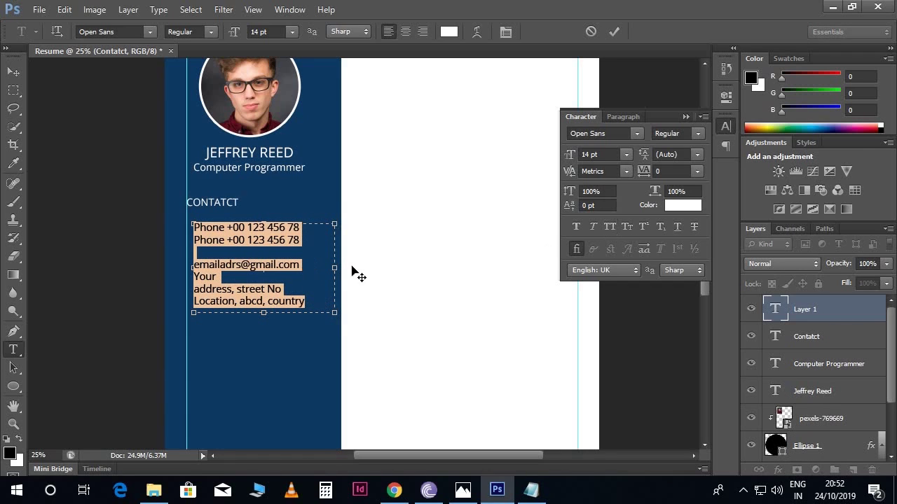
pyautogui.click(196, 260)
pyautogui.press('BackSpace')
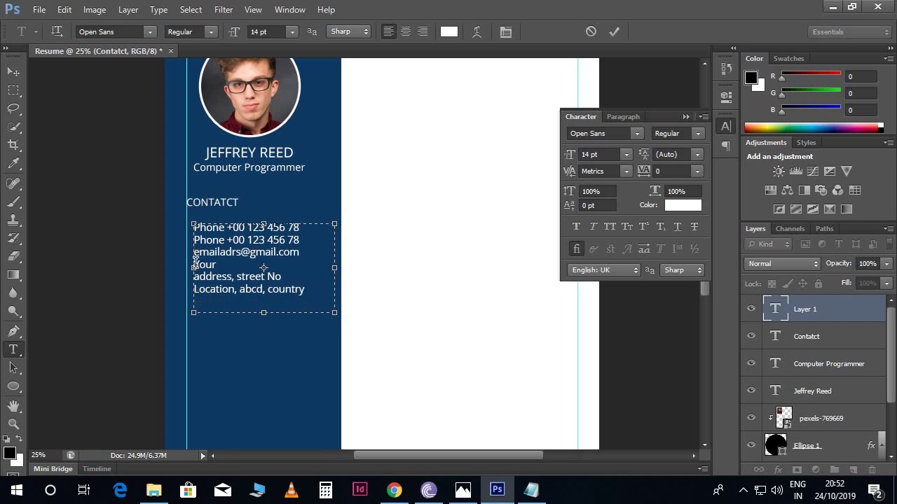
pyautogui.press('Delete')
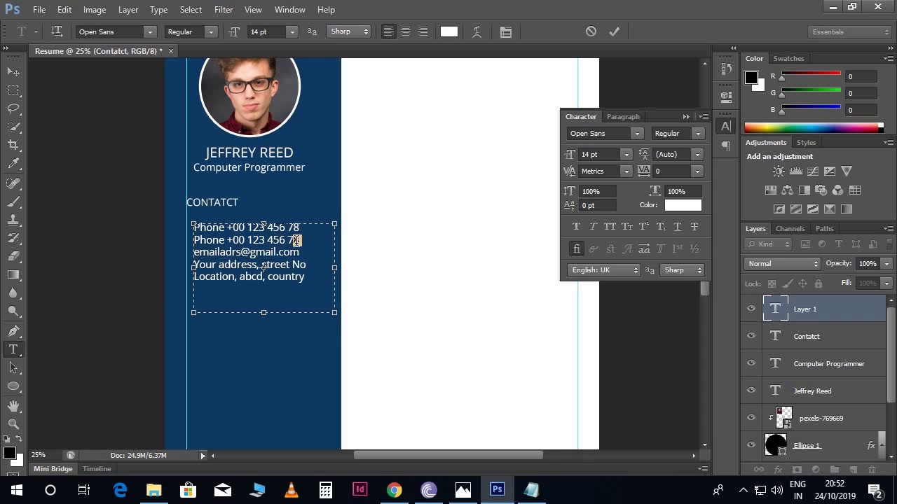
# Give the email and address lines 25 pt leading and shift the block slightly right
pyautogui.moveTo(196, 252); pyautogui.dragTo(302, 252)
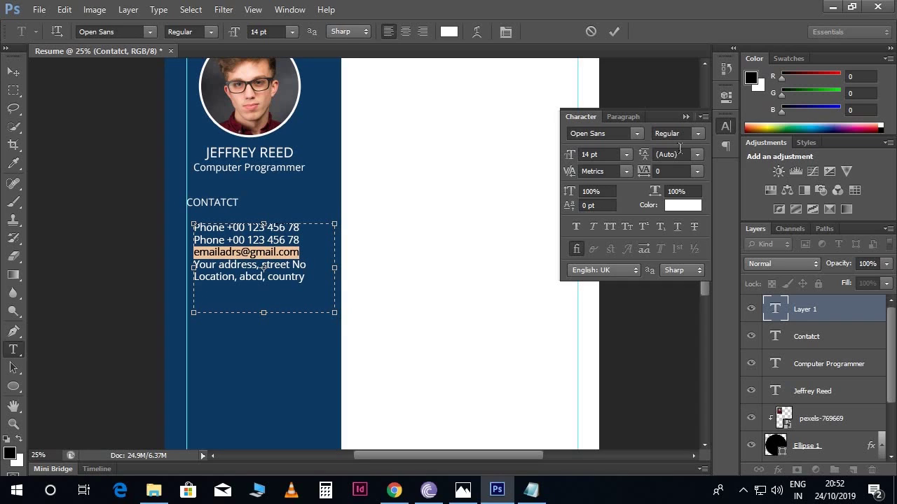
pyautogui.click(678, 154)
pyautogui.write('2')
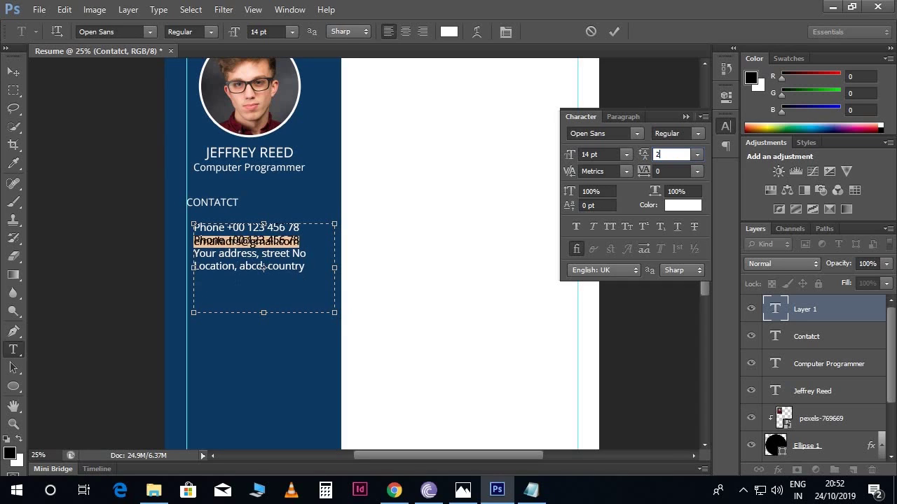
pyautogui.write('5')
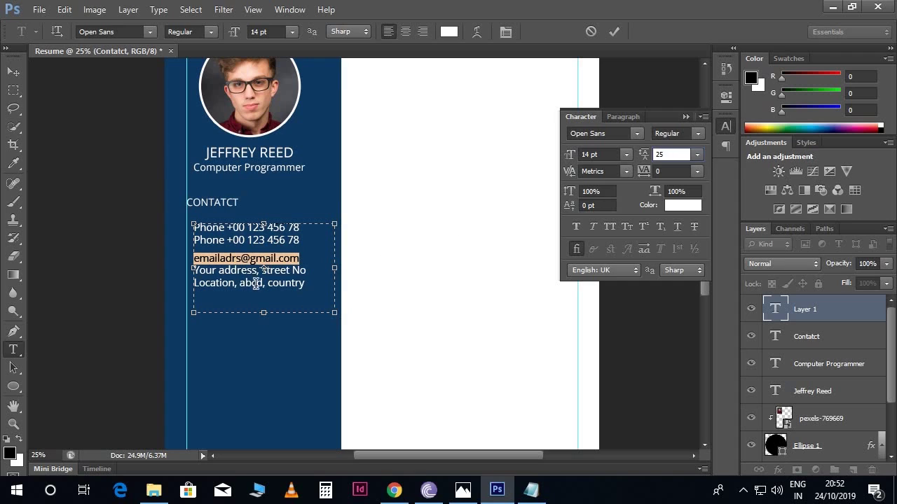
pyautogui.press('Return')
pyautogui.click(254, 279)
pyautogui.moveTo(193, 267); pyautogui.dragTo(301, 272)
pyautogui.click(666, 154)
pyautogui.write('25')
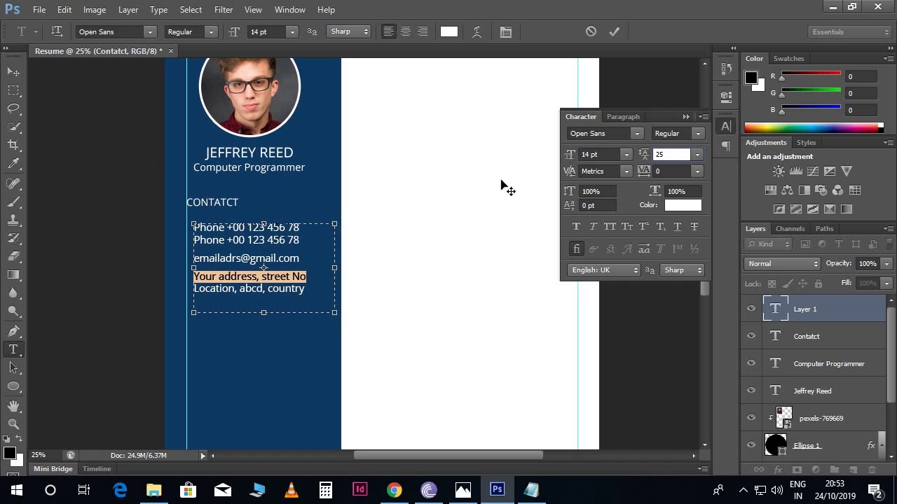
pyautogui.click(13, 72)
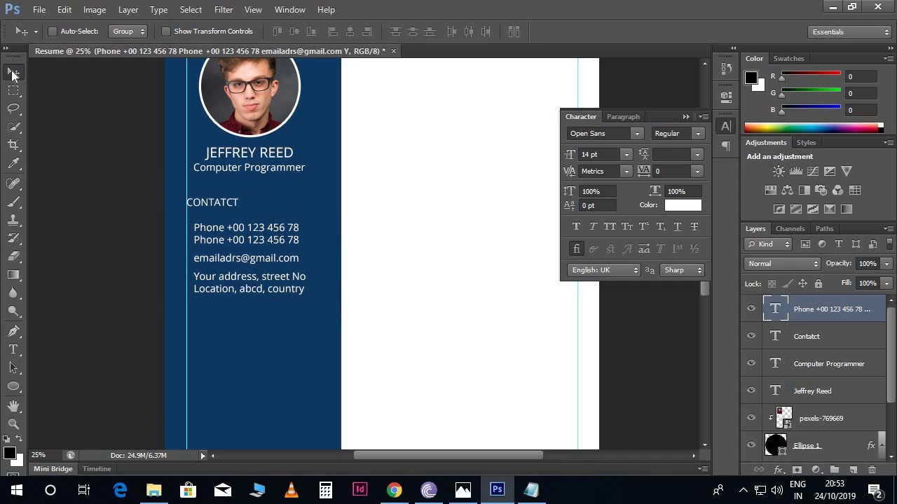
pyautogui.moveTo(218, 243); pyautogui.dragTo(231, 243)
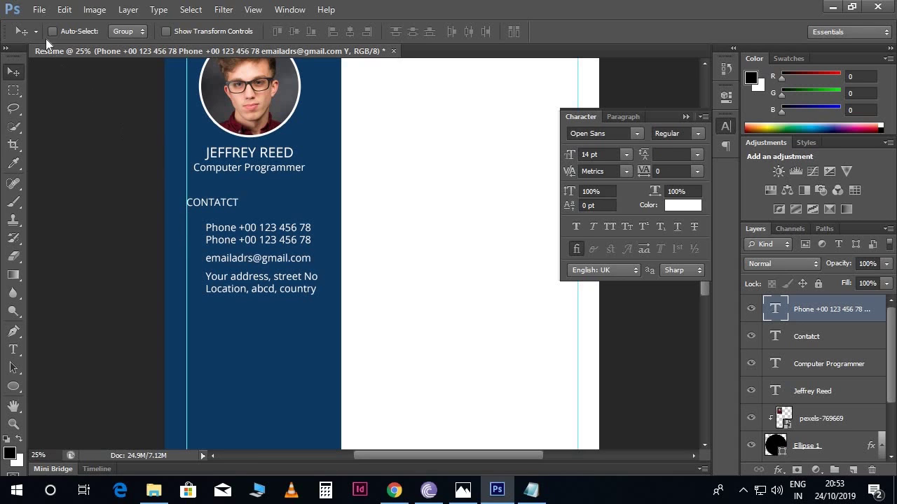
pyautogui.click(41, 11)
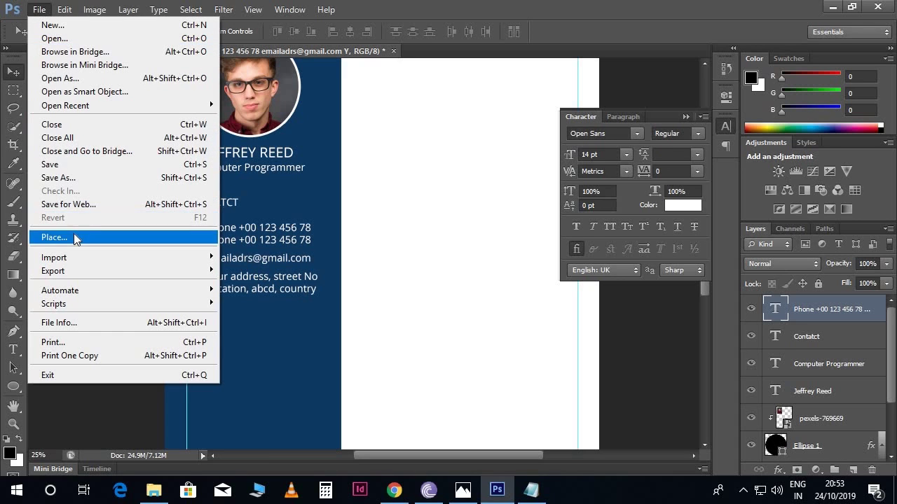
# Place the phn phone icon beside the first phone line and nudge it down
pyautogui.click(74, 234)
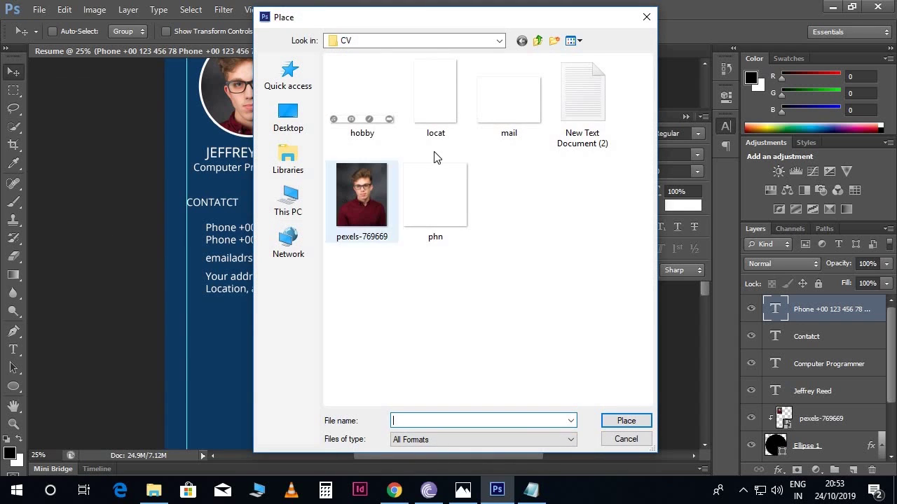
pyautogui.click(448, 176)
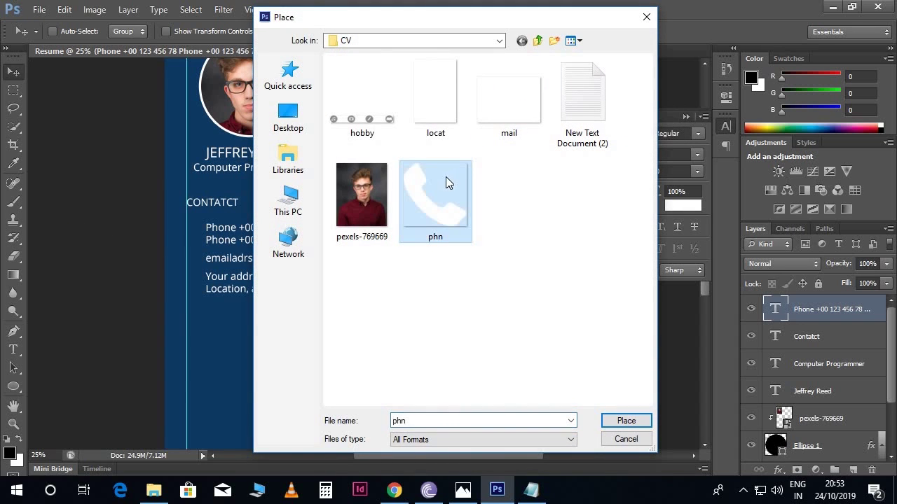
pyautogui.click(609, 421)
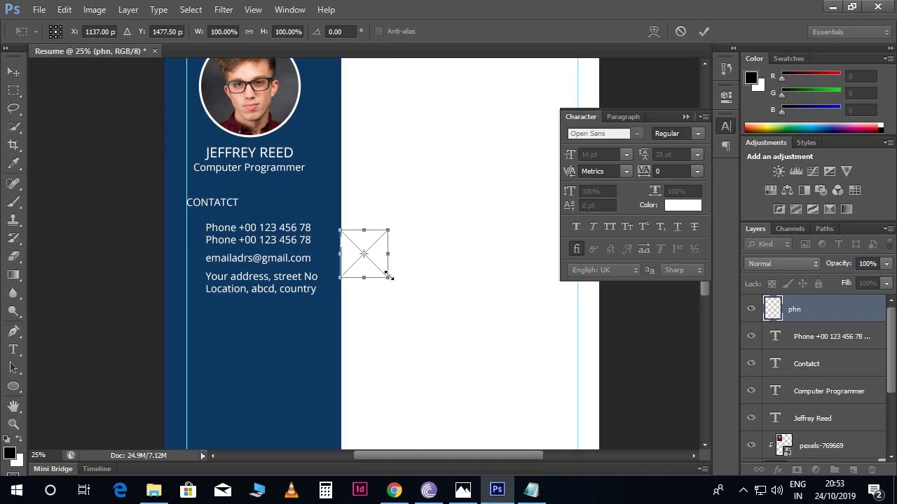
pyautogui.moveTo(379, 262)
pyautogui.mouseDown()
pyautogui.moveTo(220, 255)
pyautogui.moveTo(201, 237)
pyautogui.mouseUp()
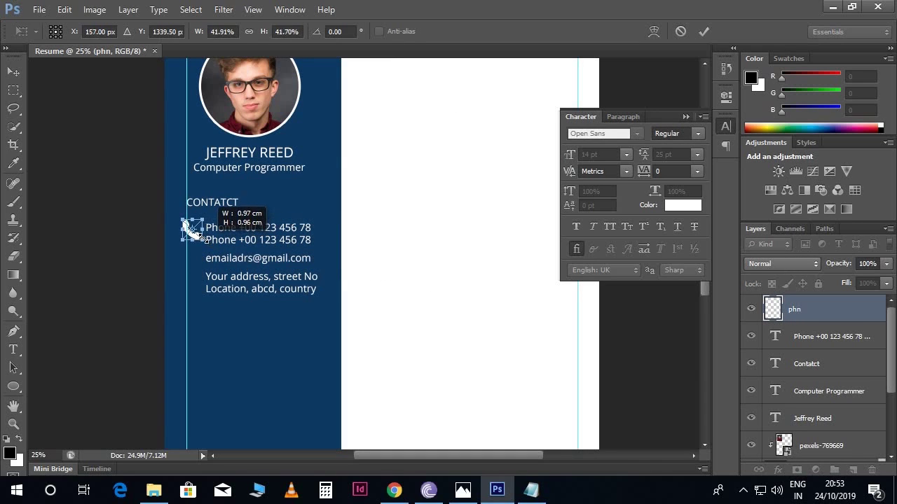
pyautogui.press('Return')
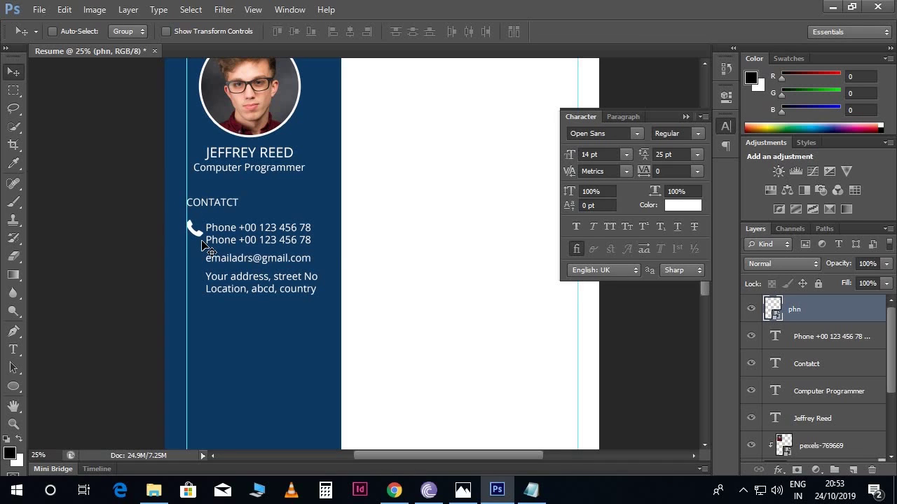
pyautogui.press('Down')
pyautogui.scroll(-1, 233, 246)
pyautogui.click(40, 10)
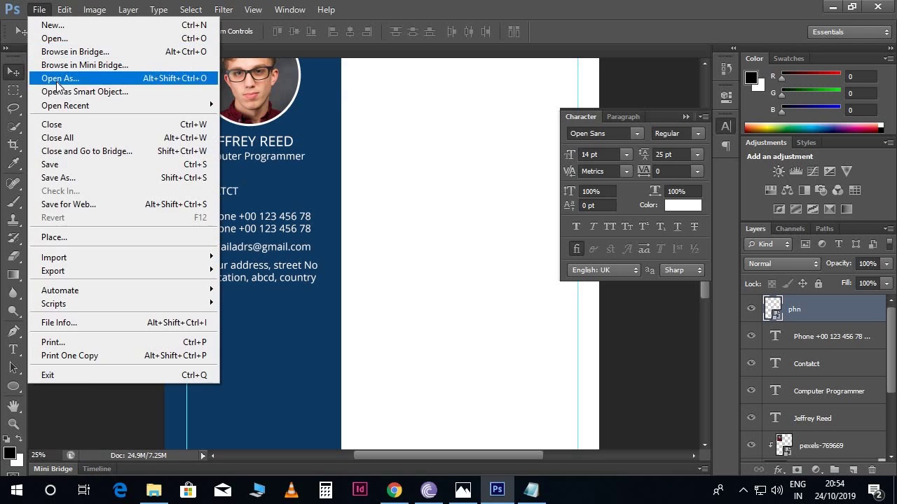
# Place the mail envelope icon beside the email line, shrinking it slightly
pyautogui.click(65, 236)
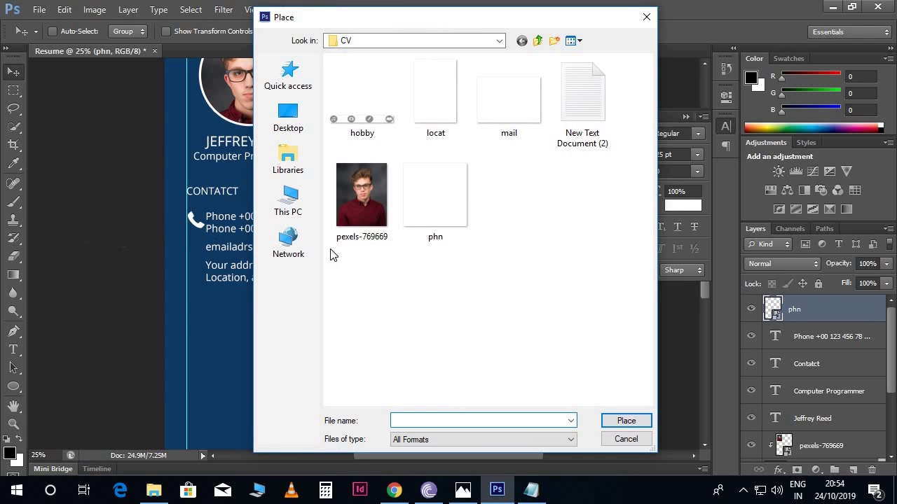
pyautogui.doubleClick(525, 116)
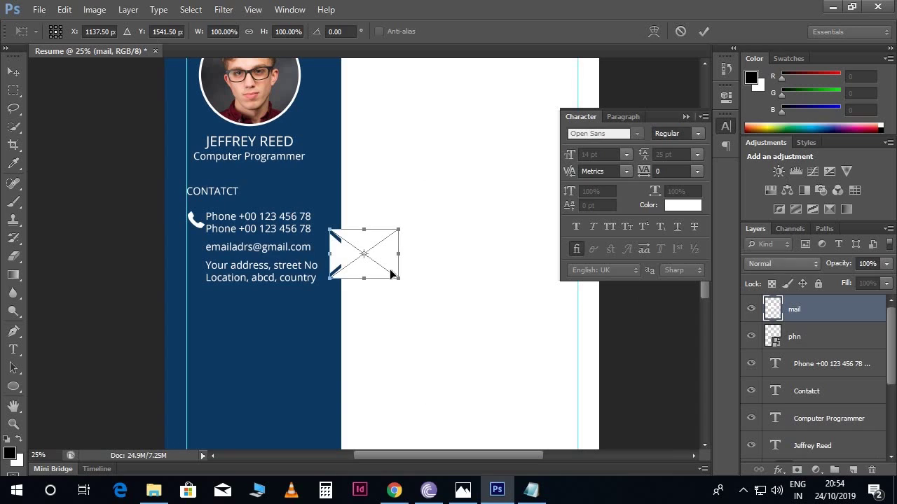
pyautogui.moveTo(342, 284)
pyautogui.mouseDown()
pyautogui.moveTo(209, 292)
pyautogui.moveTo(209, 250)
pyautogui.mouseUp()
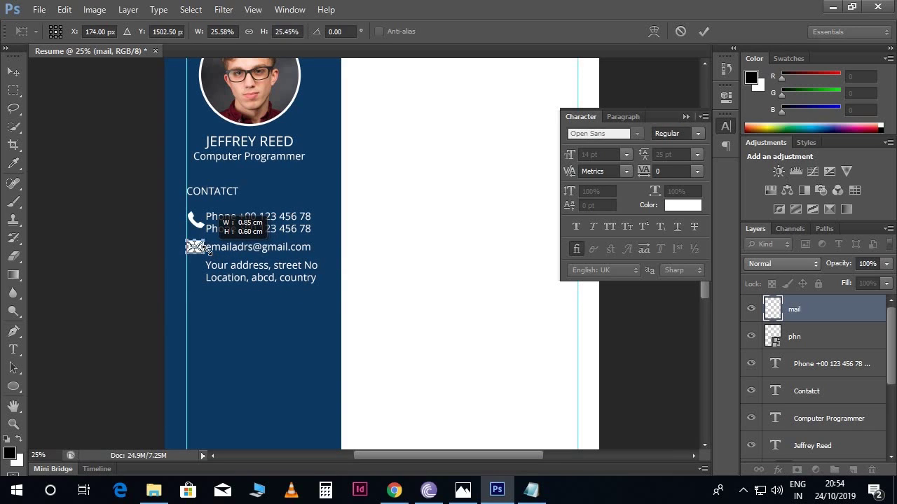
pyautogui.moveTo(209, 251); pyautogui.dragTo(208, 251)
pyautogui.press('Return')
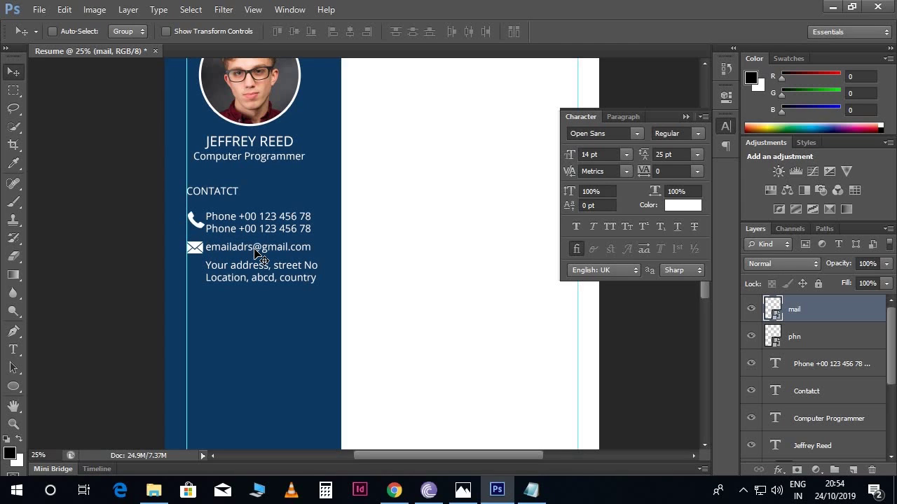
pyautogui.click(45, 12)
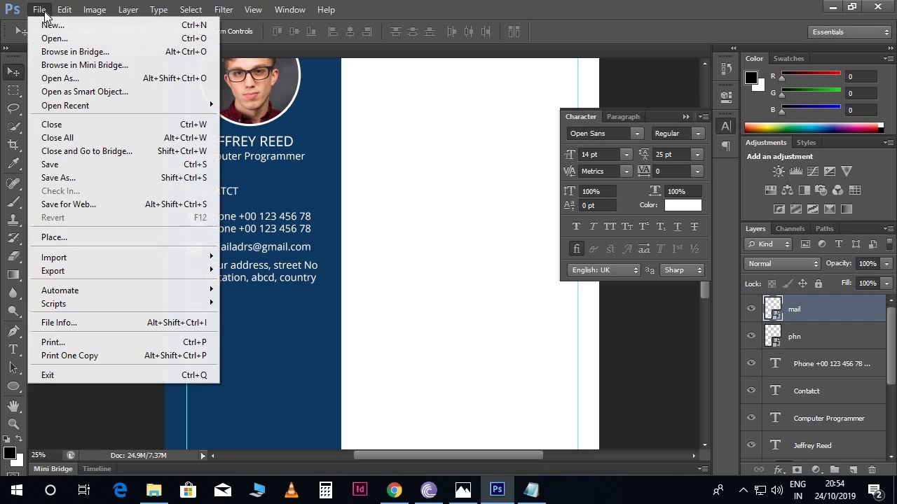
# Place the locat pin icon beside the address lines, scaled down to fit
pyautogui.click(81, 237)
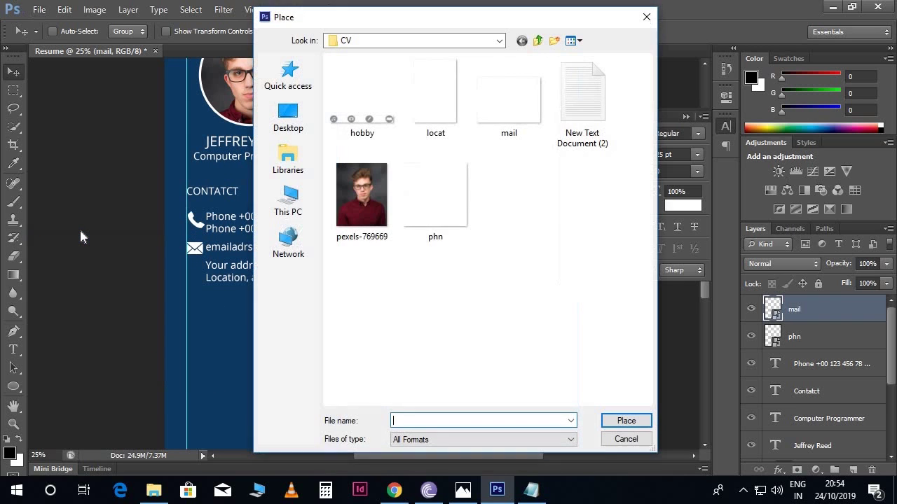
pyautogui.doubleClick(428, 114)
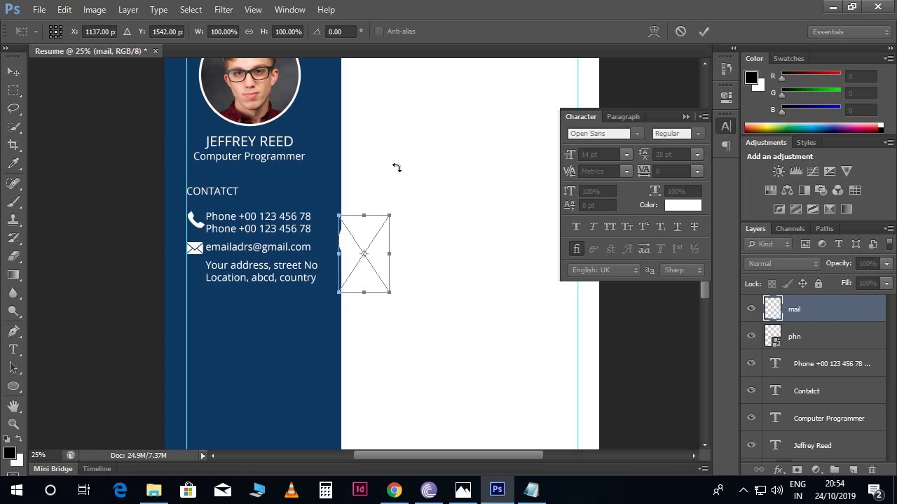
pyautogui.moveTo(375, 239); pyautogui.dragTo(219, 294)
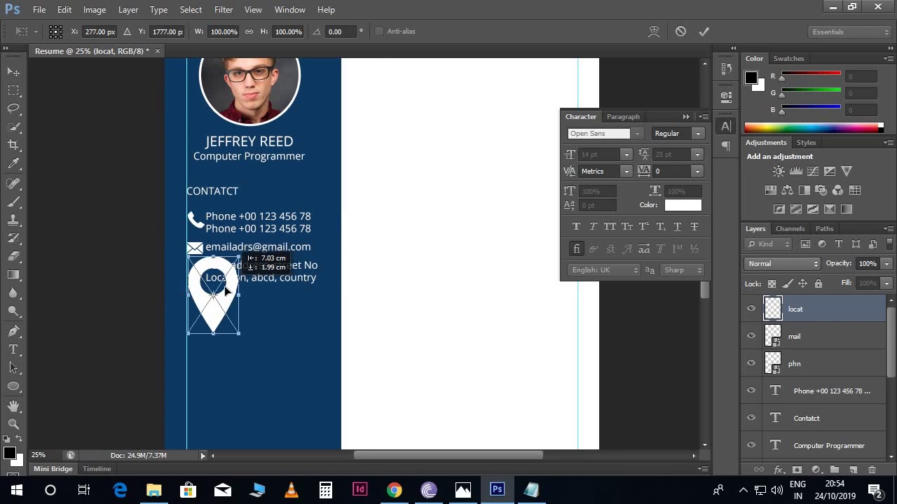
pyautogui.moveTo(230, 333); pyautogui.dragTo(201, 285)
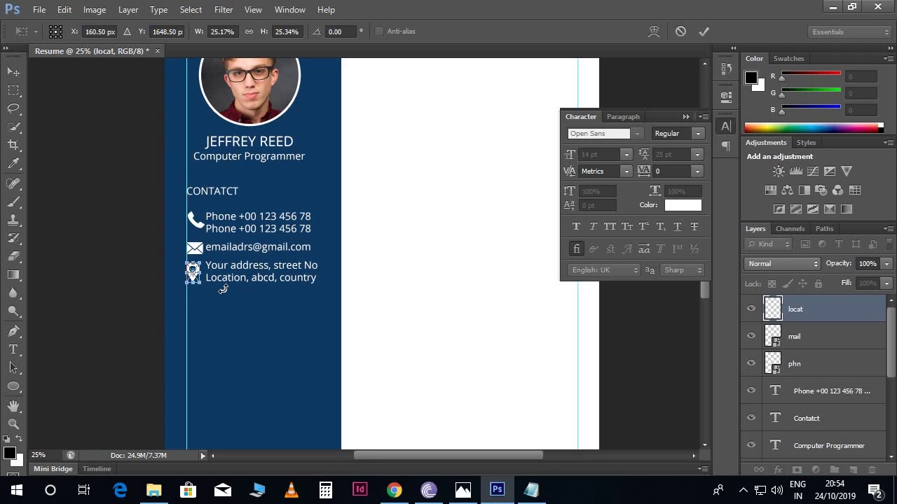
pyautogui.press('Return')
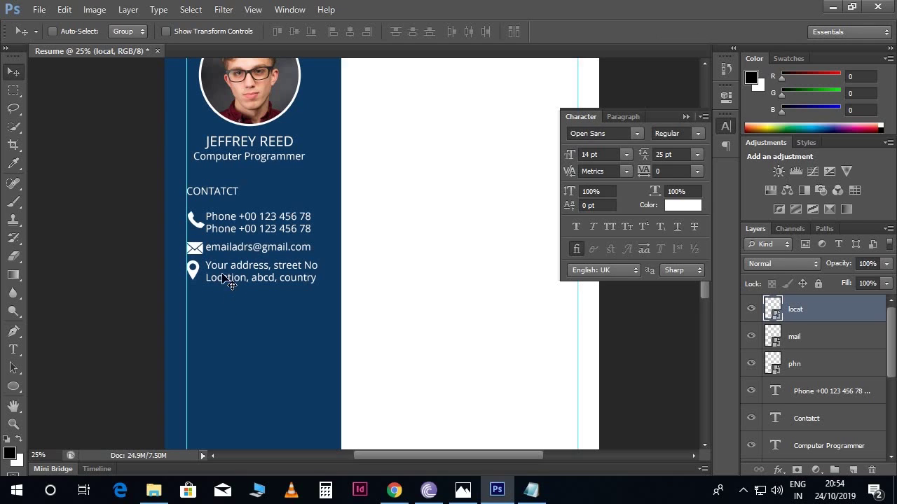
# Nudge the mail envelope icon down to line up with the email
pyautogui.rightClick(199, 252)
pyautogui.click(224, 262)
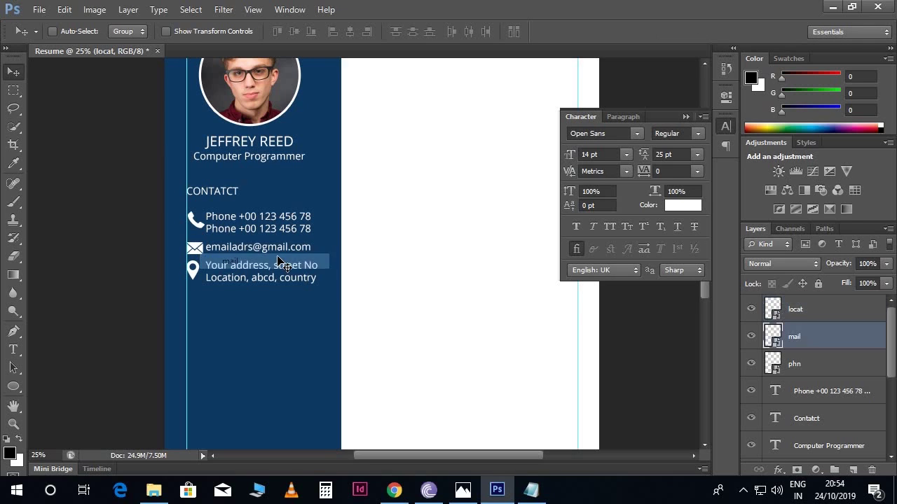
pyautogui.press('Down')
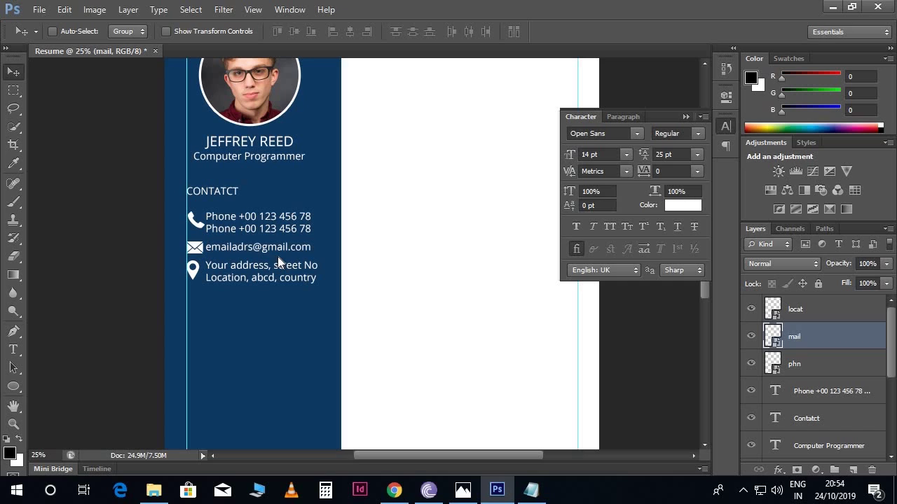
pyautogui.moveTo(288, 250); pyautogui.dragTo(312, 232)
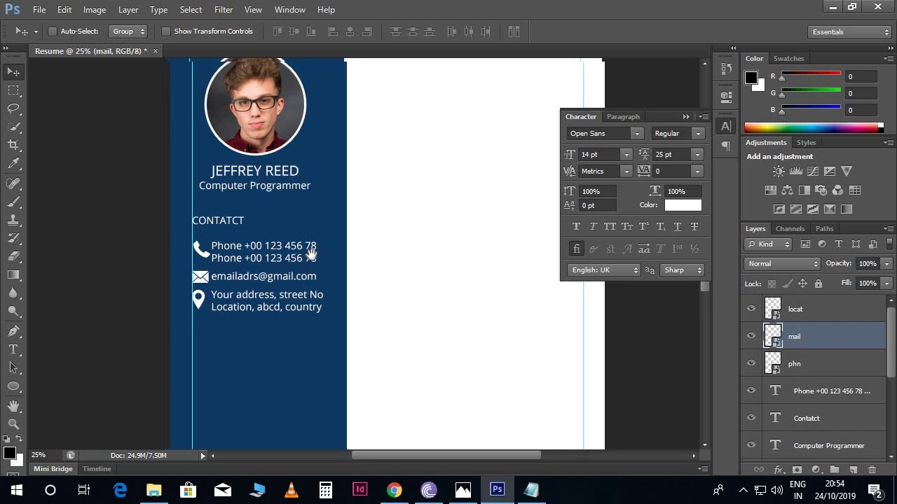
pyautogui.scroll(-2, 312, 245)
pyautogui.scroll(-3, 314, 260)
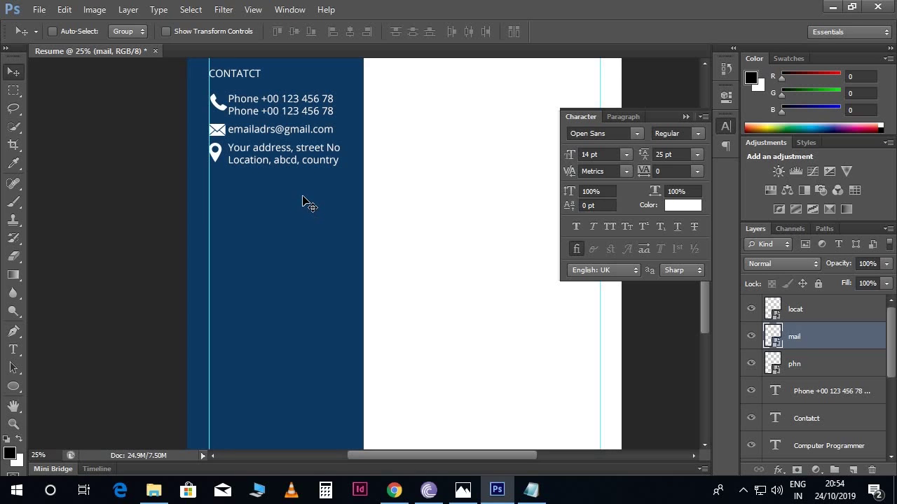
# Copy the 'About me' heading text from the Notepad resume notes
pyautogui.click(531, 490)
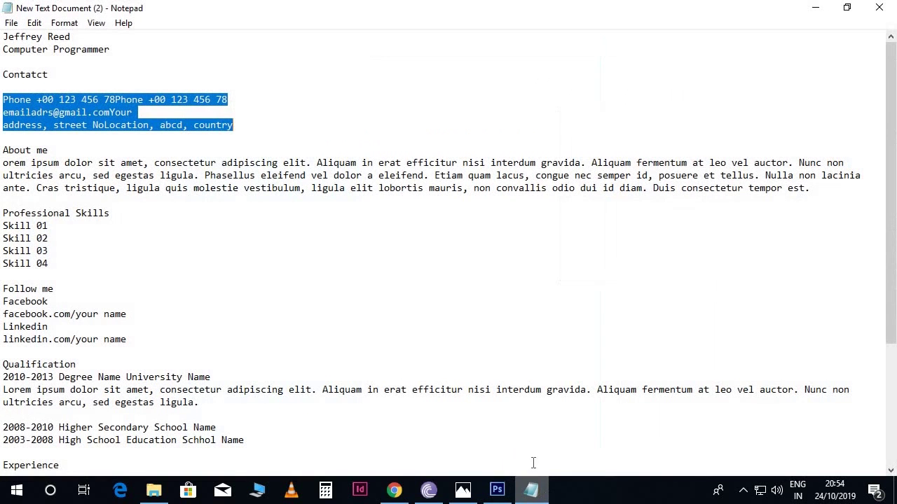
pyautogui.moveTo(3, 150); pyautogui.dragTo(48, 151)
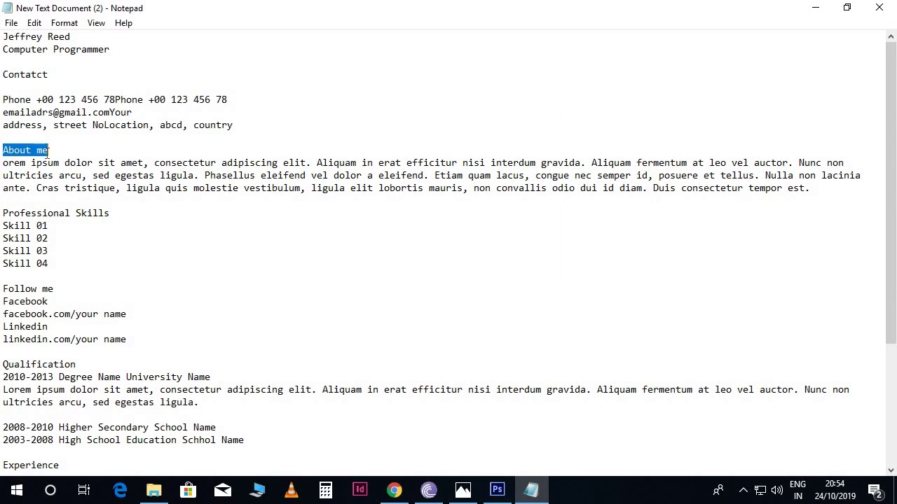
pyautogui.click(497, 490)
pyautogui.scroll(2, 301, 260)
pyautogui.scroll(1, 252, 203)
pyautogui.rightClick(224, 128)
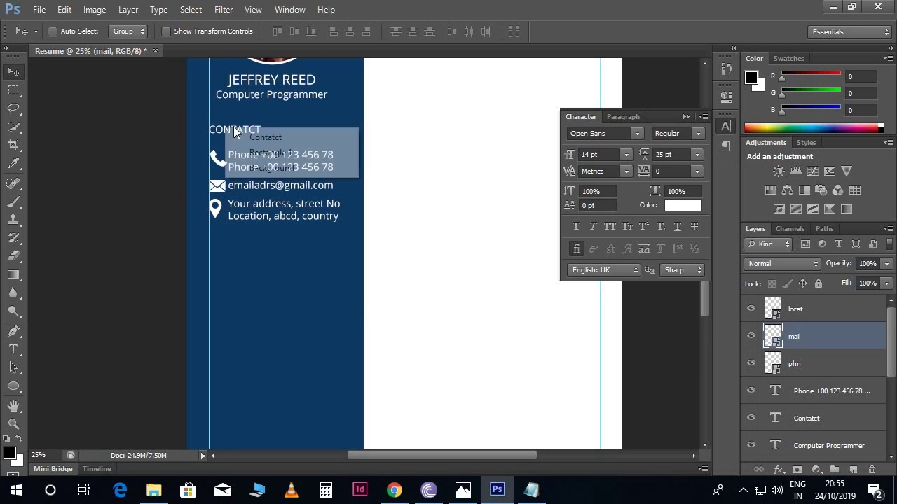
# Duplicate the contact heading below the address and retype it as ABOUT ME
pyautogui.click(229, 135)
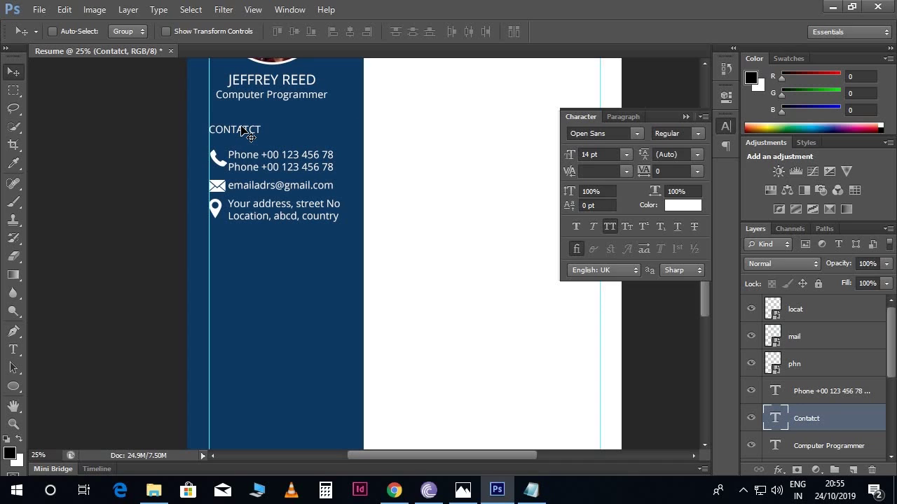
pyautogui.moveTo(242, 130); pyautogui.dragTo(255, 254)
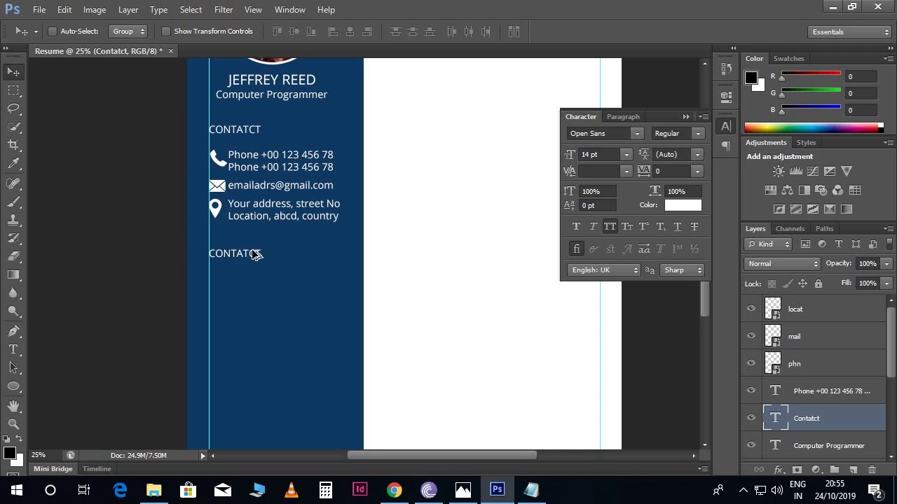
pyautogui.press('t')
pyautogui.click(251, 253)
pyautogui.doubleClick(252, 252)
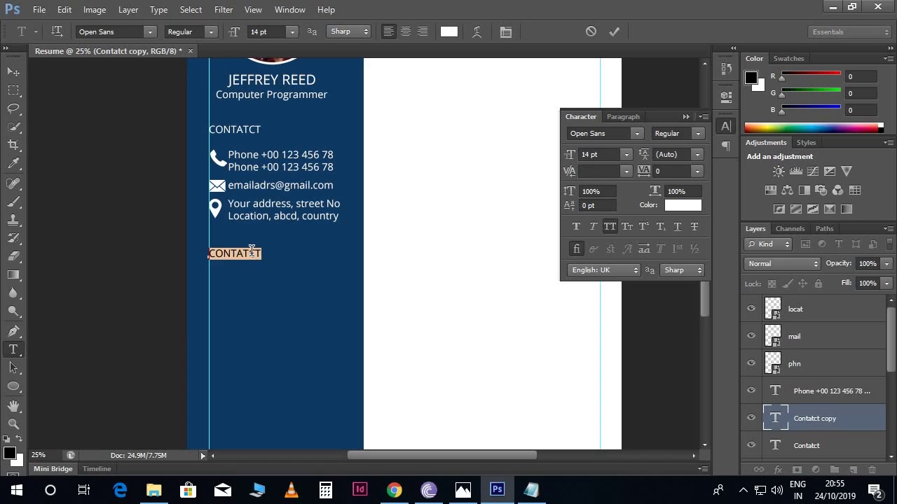
pyautogui.write('ABOUT ME')
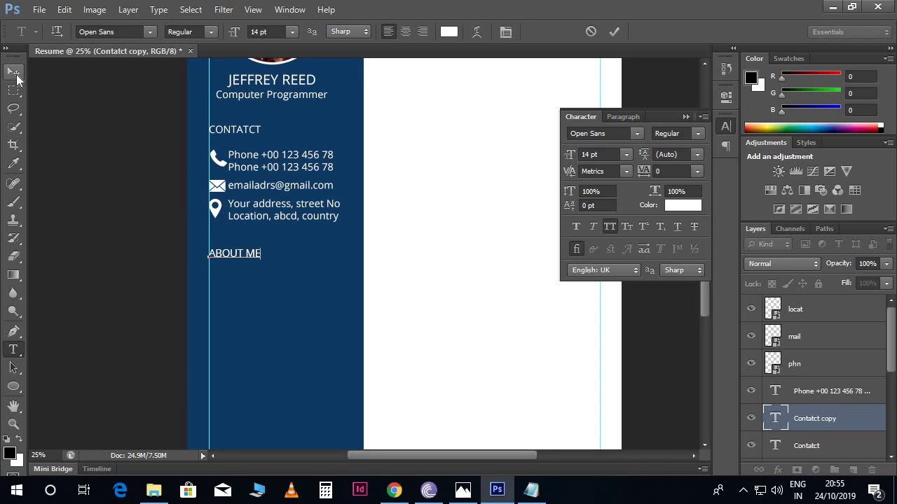
pyautogui.click(15, 72)
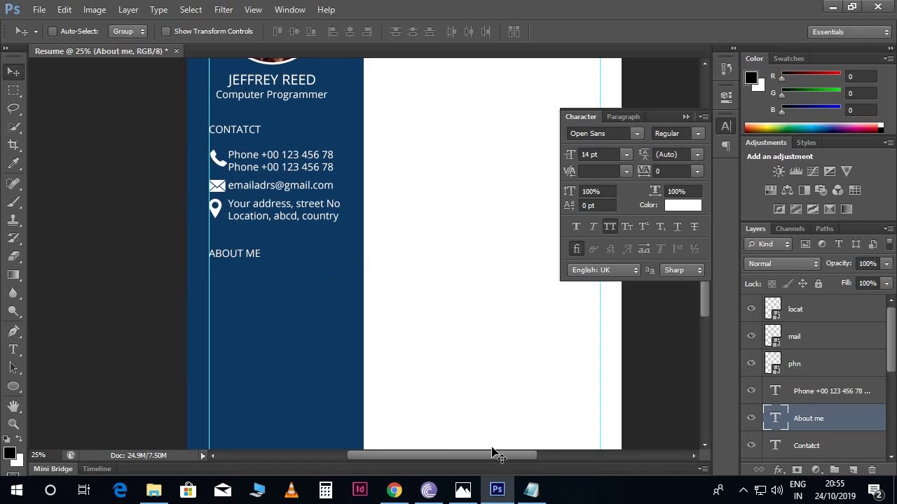
# Copy the About me paragraph text from the Notepad notes
pyautogui.click(531, 490)
pyautogui.moveTo(5, 162); pyautogui.dragTo(823, 186)
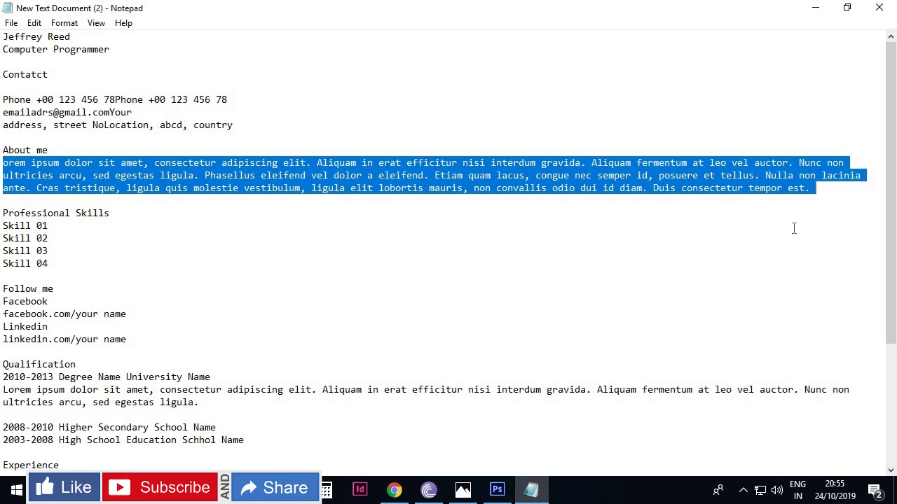
pyautogui.click(496, 490)
pyautogui.scroll(-3, 256, 226)
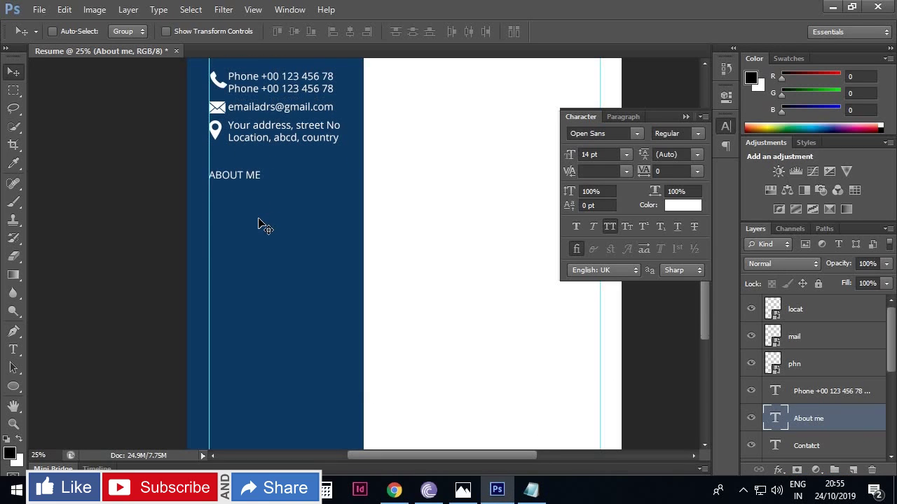
# Create the About Me paragraph box below ABOUT ME, normal case at 10.5 pt
pyautogui.moveTo(216, 192); pyautogui.dragTo(354, 364)
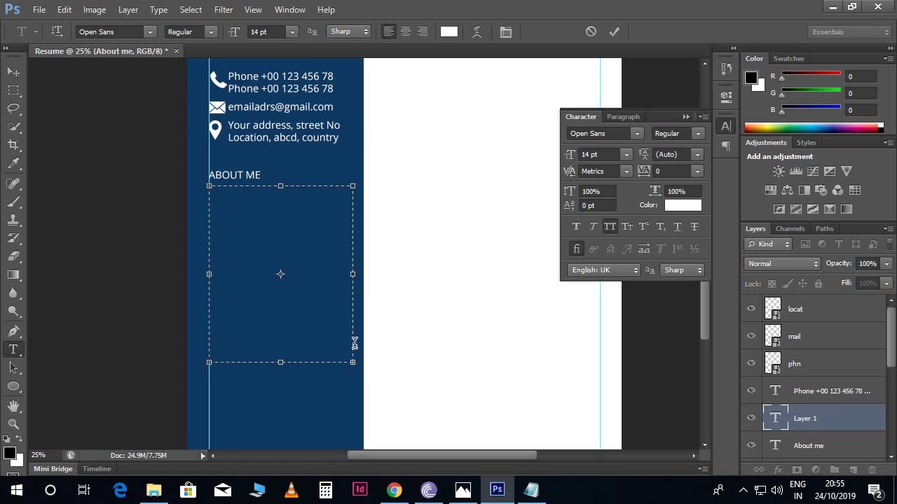
pyautogui.click(610, 227)
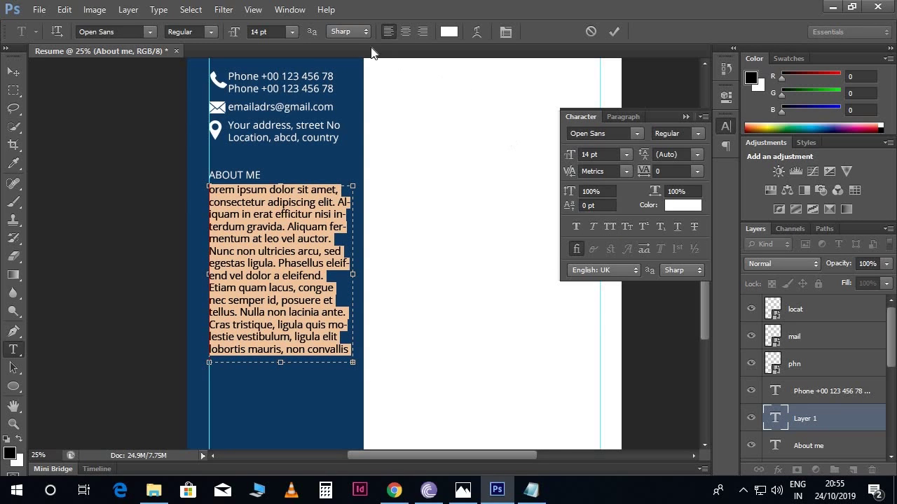
pyautogui.moveTo(271, 31); pyautogui.dragTo(226, 33)
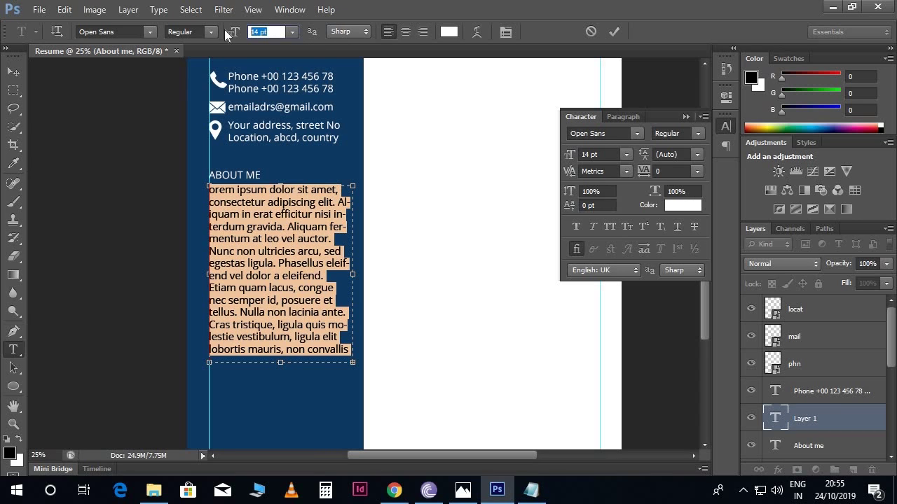
pyautogui.write('10.')
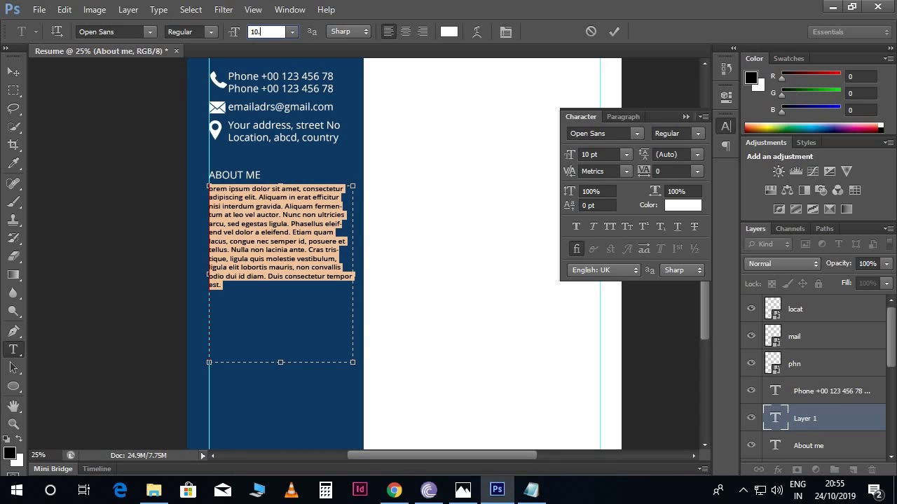
pyautogui.write('5')
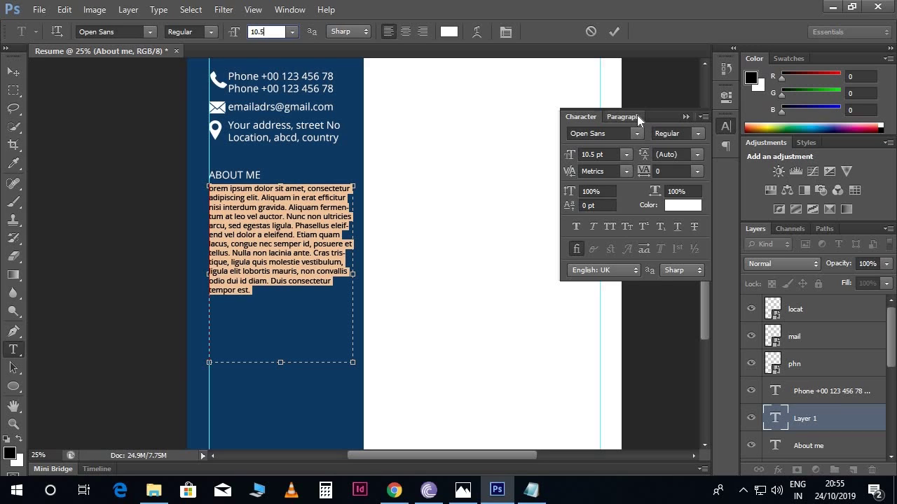
# Justify the paragraph with last line left and trim its box to the text
pyautogui.click(638, 116)
pyautogui.click(638, 135)
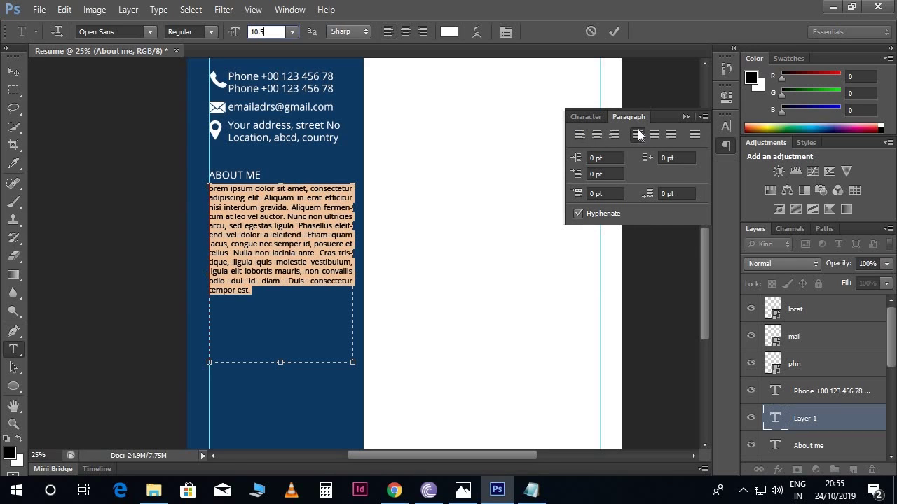
pyautogui.click(308, 234)
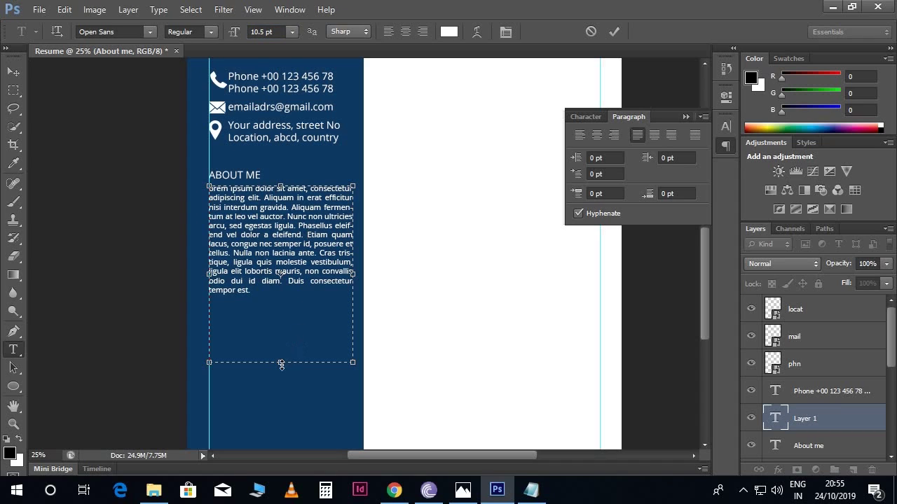
pyautogui.moveTo(281, 362); pyautogui.dragTo(281, 299)
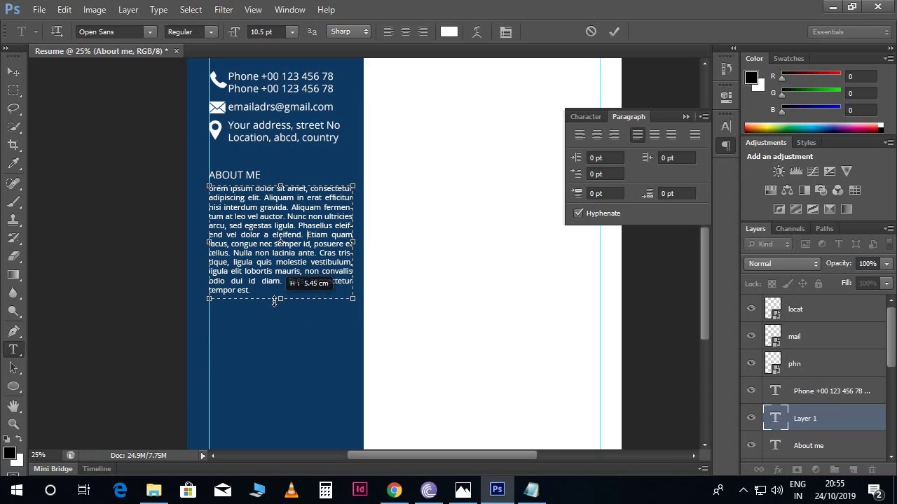
pyautogui.click(14, 71)
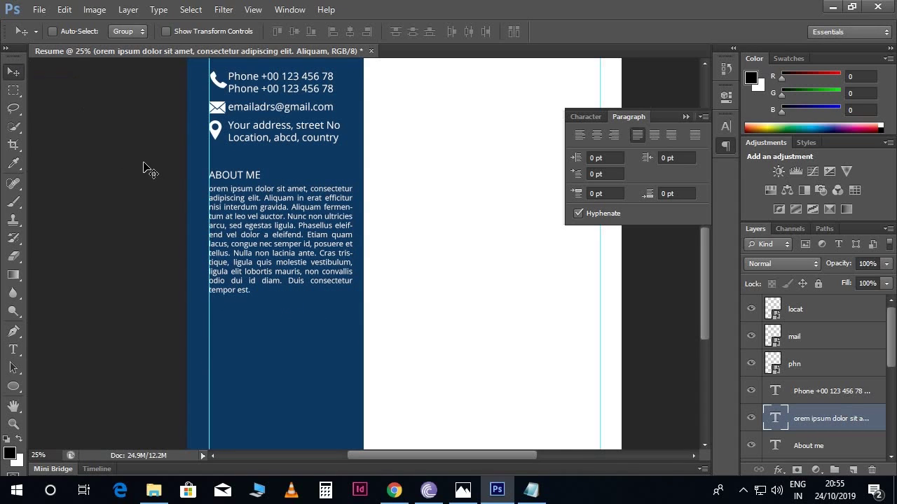
pyautogui.scroll(1, 151, 166)
pyautogui.scroll(-2, 325, 243)
pyautogui.scroll(-1, 333, 250)
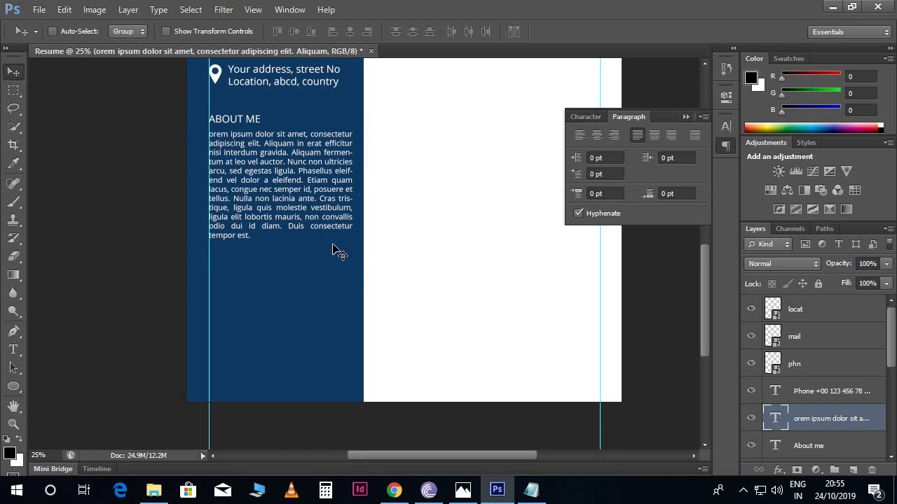
pyautogui.click(533, 489)
# Duplicate the ABOUT ME heading below the paragraph and retype it as PROFESSIONAL SKILLS
pyautogui.moveTo(112, 213); pyautogui.dragTo(18, 203)
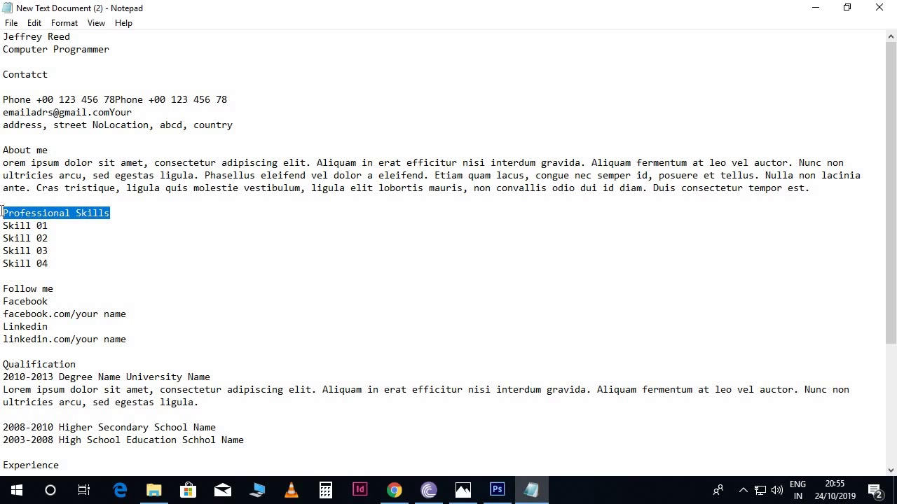
pyautogui.click(497, 489)
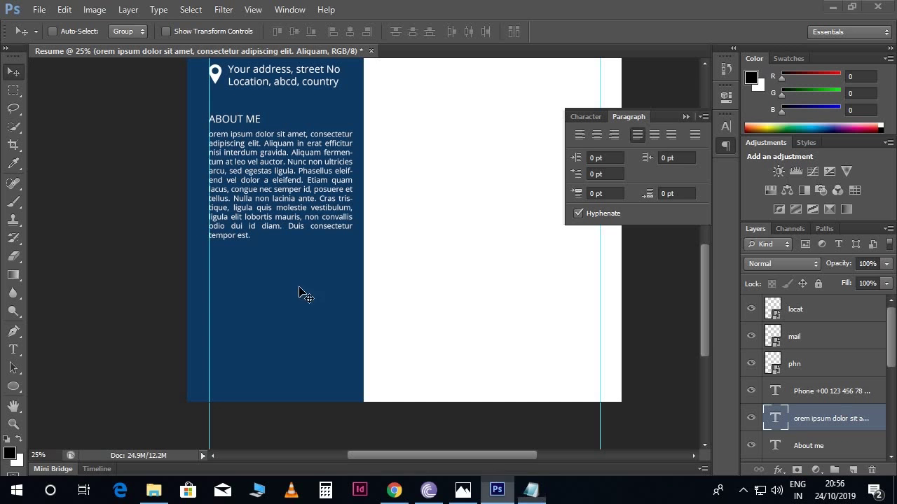
pyautogui.rightClick(236, 119)
pyautogui.click(248, 132)
pyautogui.moveTo(250, 124); pyautogui.dragTo(254, 259)
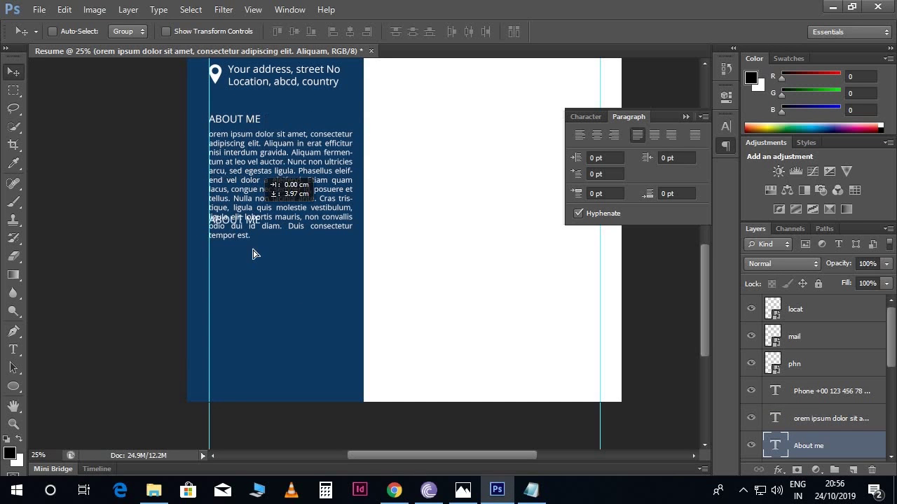
pyautogui.doubleClick(254, 258)
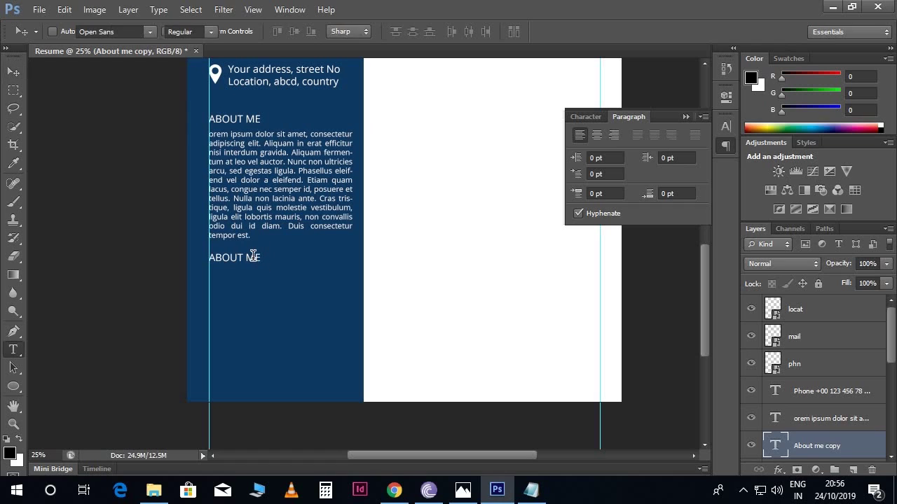
pyautogui.write('PROFESSIONAL SKILLS')
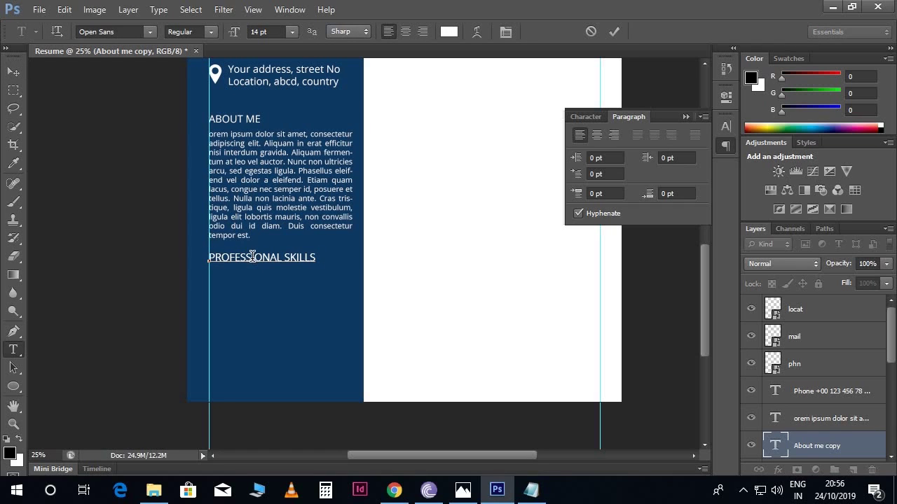
pyautogui.click(13, 72)
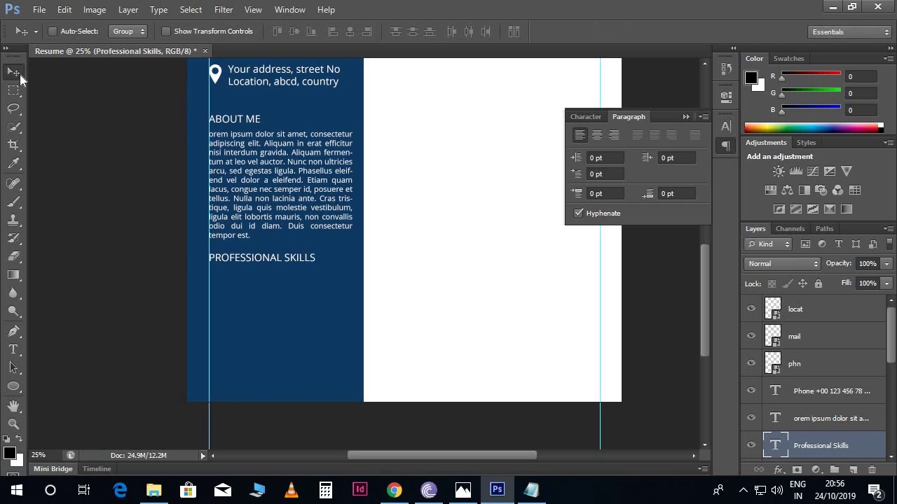
pyautogui.click(531, 490)
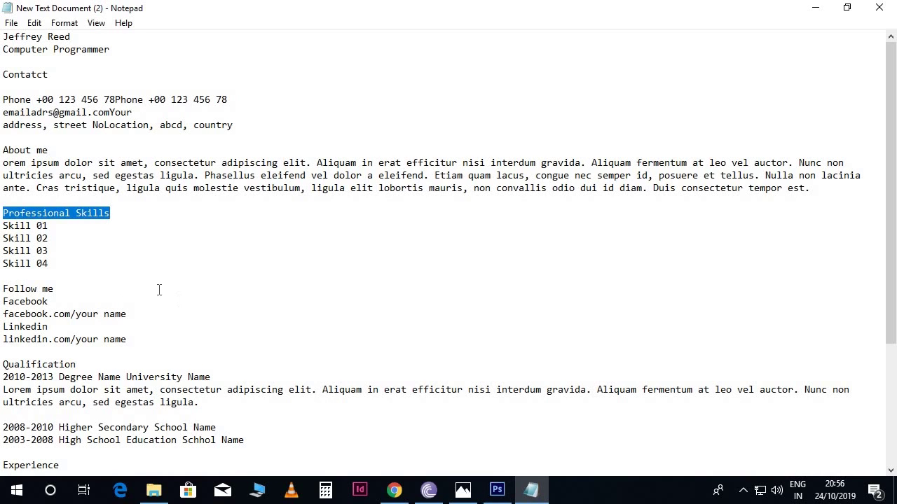
# Paste Skill 01 to Skill 04 below PROFESSIONAL SKILLS, removing blank lines and All Caps
pyautogui.moveTo(54, 263); pyautogui.dragTo(2, 226)
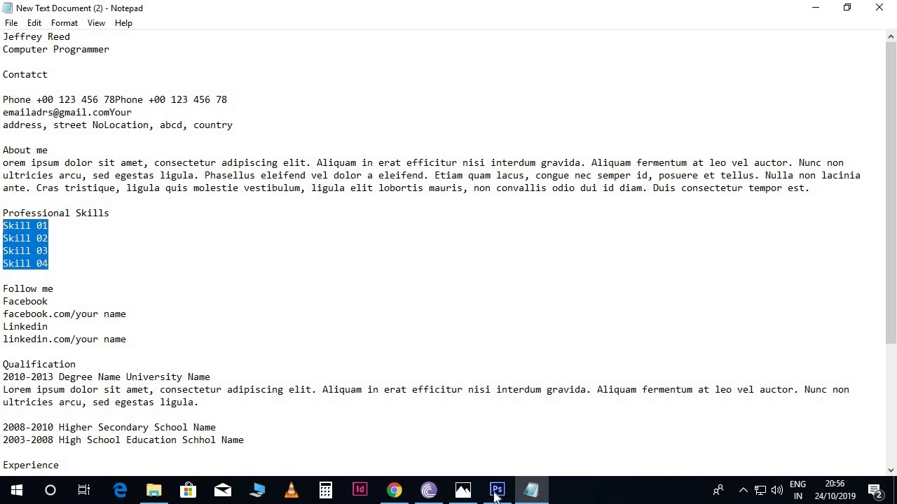
pyautogui.click(497, 490)
pyautogui.press('t')
pyautogui.moveTo(208, 258); pyautogui.dragTo(269, 324)
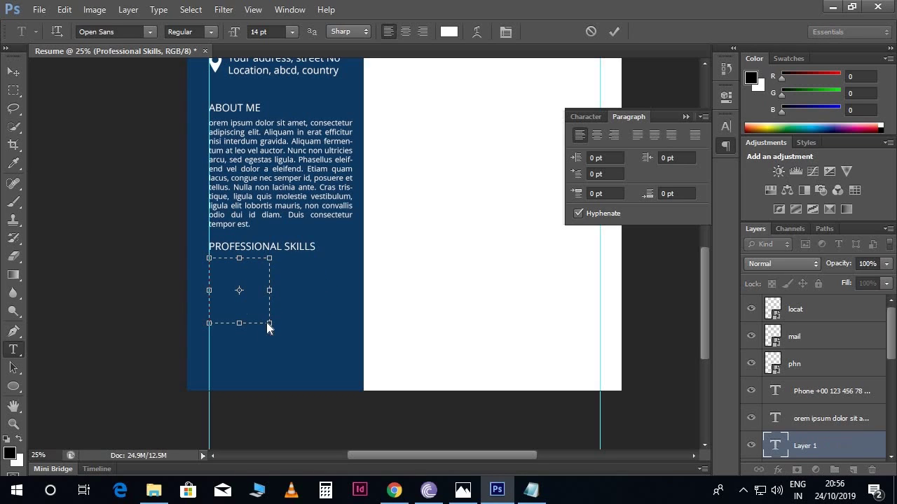
pyautogui.hotkey('ctrl', 'v')
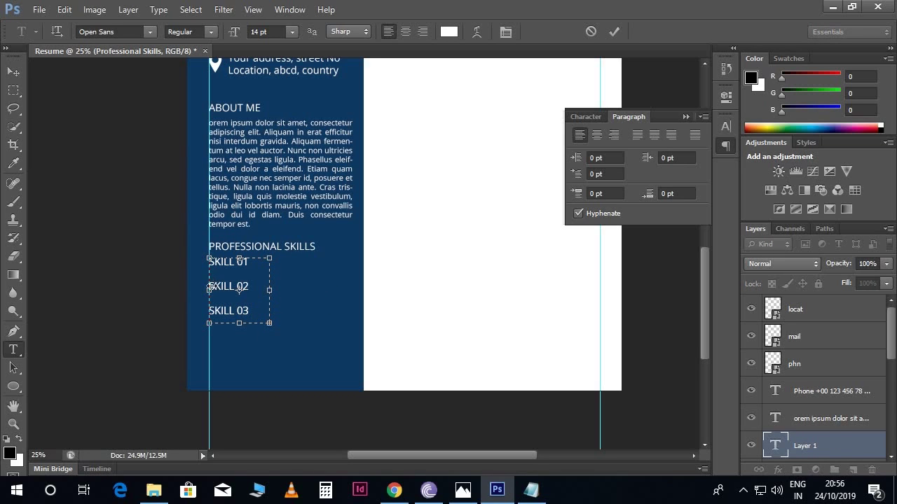
pyautogui.press('BackSpace')
pyautogui.press('Delete')
pyautogui.press('Delete')
pyautogui.hotkey('ctrl', 'a')
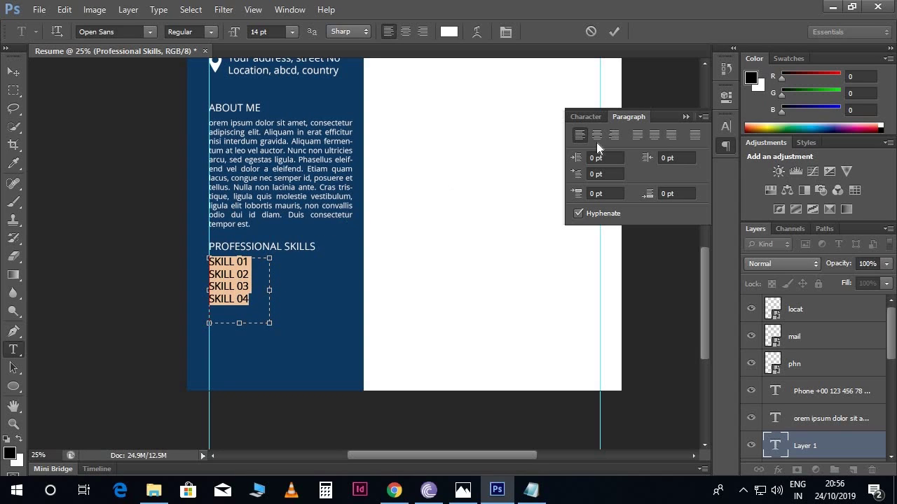
pyautogui.click(586, 116)
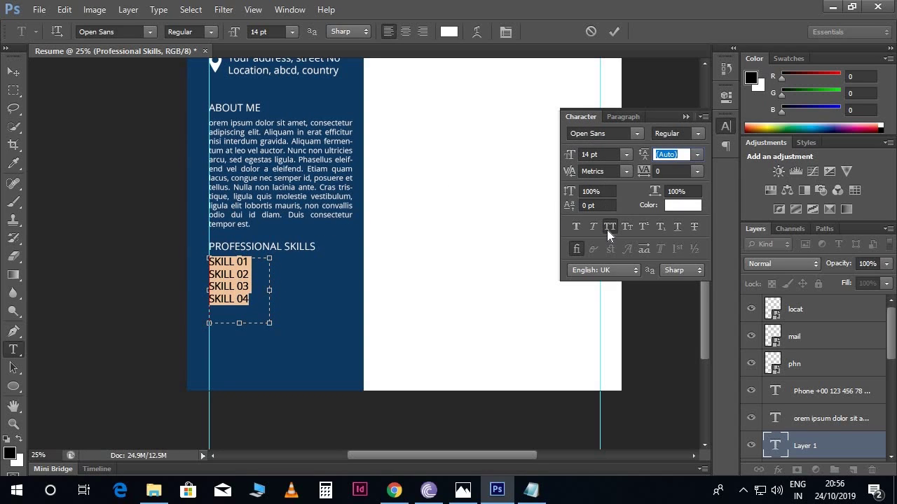
pyautogui.click(607, 230)
pyautogui.click(14, 72)
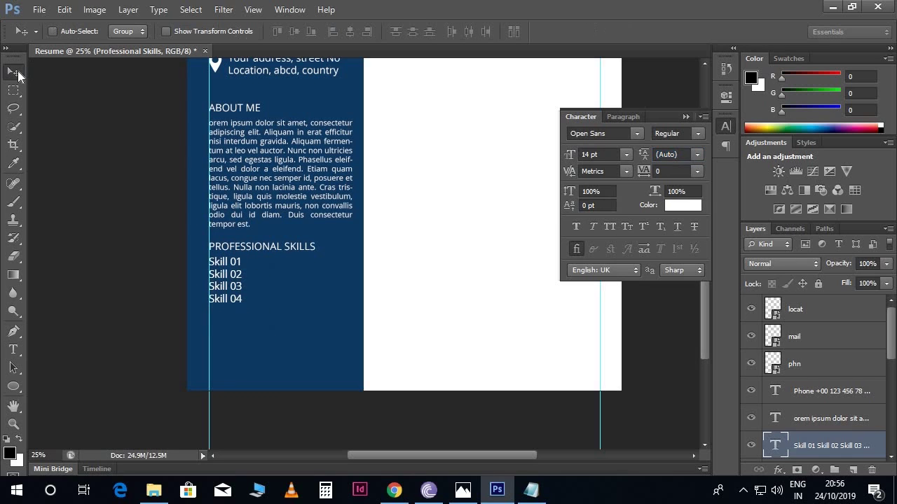
# Nudge the phn, mail and locat icons and the phone text up together
pyautogui.scroll(3, 382, 249)
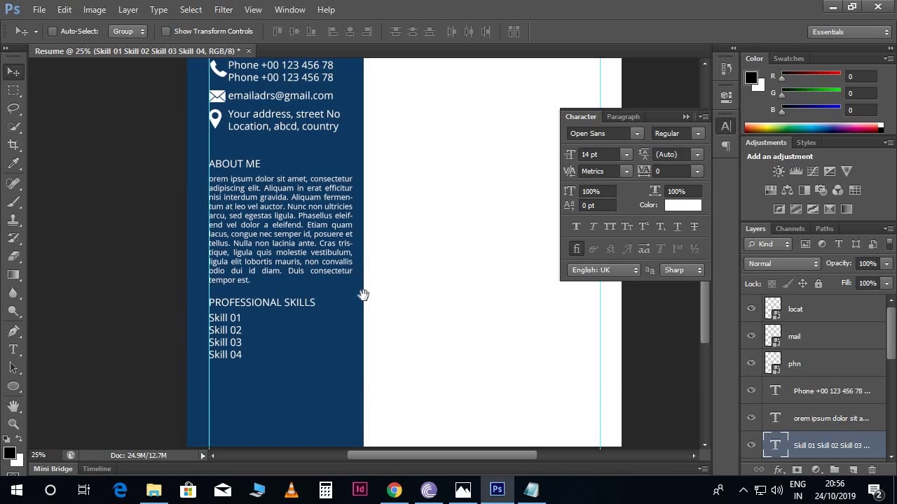
pyautogui.moveTo(352, 301); pyautogui.dragTo(361, 204)
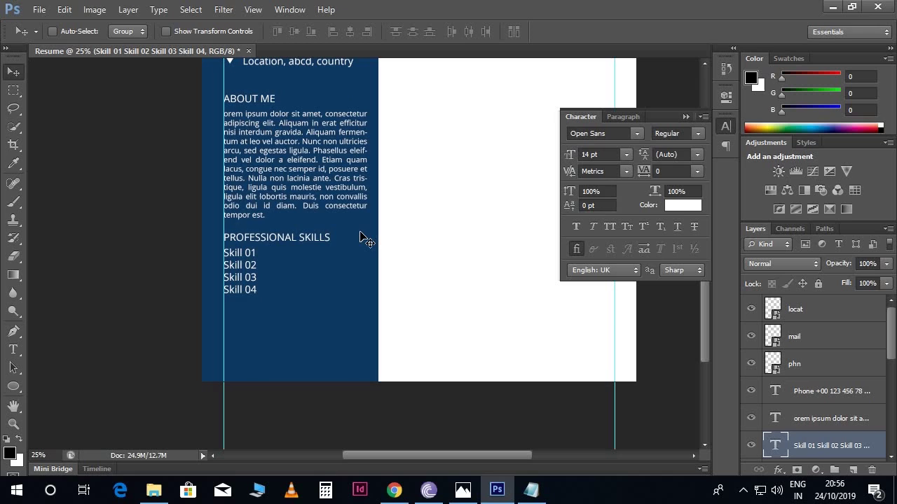
pyautogui.scroll(3, 366, 237)
pyautogui.scroll(2, 367, 239)
pyautogui.scroll(2, 366, 241)
pyautogui.scroll(1, 350, 242)
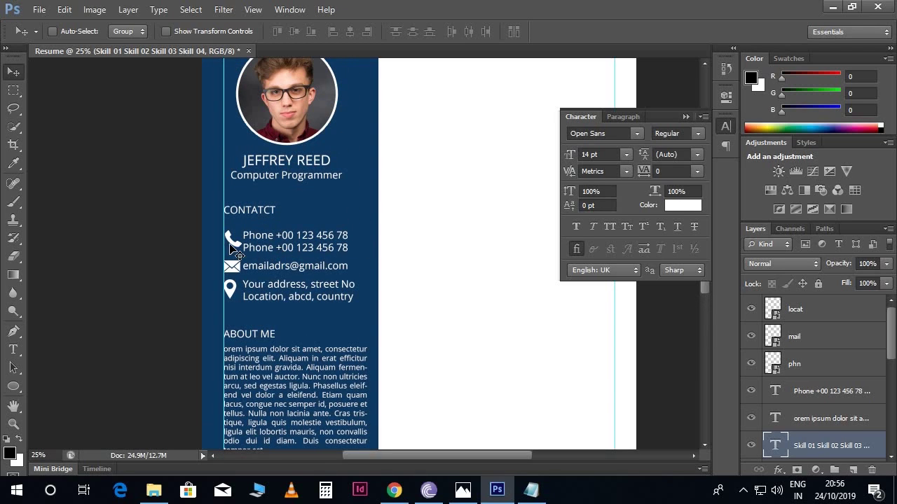
pyautogui.rightClick(234, 242)
pyautogui.click(260, 254)
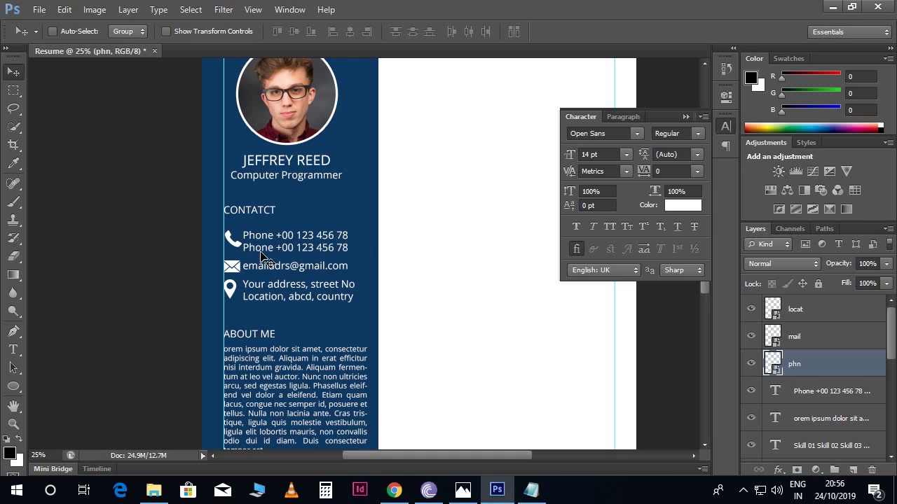
pyautogui.keyDown('shift'); pyautogui.click(821, 313); pyautogui.keyUp('shift')
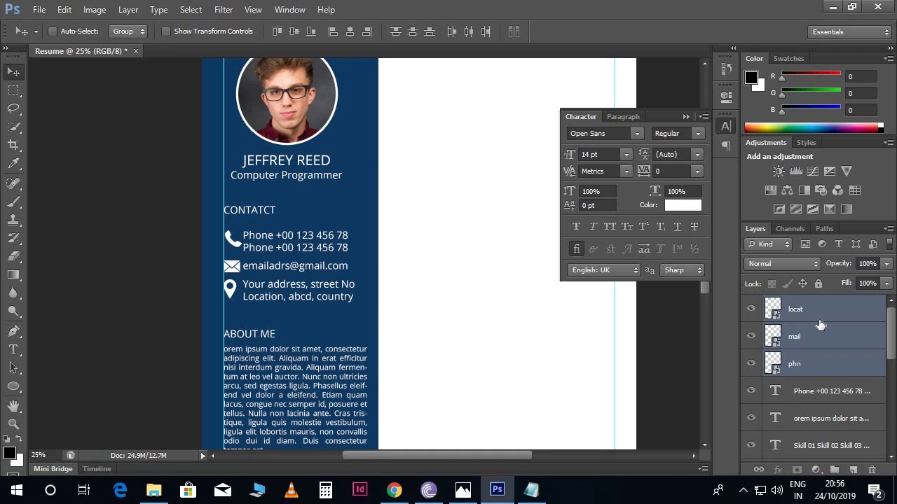
pyautogui.keyDown('ctrl'); pyautogui.click(828, 392); pyautogui.keyUp('ctrl')
pyautogui.hotkey('shift', 'Up')
pyautogui.hotkey('shift', 'Up')
pyautogui.hotkey('shift', 'Up')
pyautogui.hotkey('shift', 'Up')
pyautogui.hotkey('shift', 'Up')
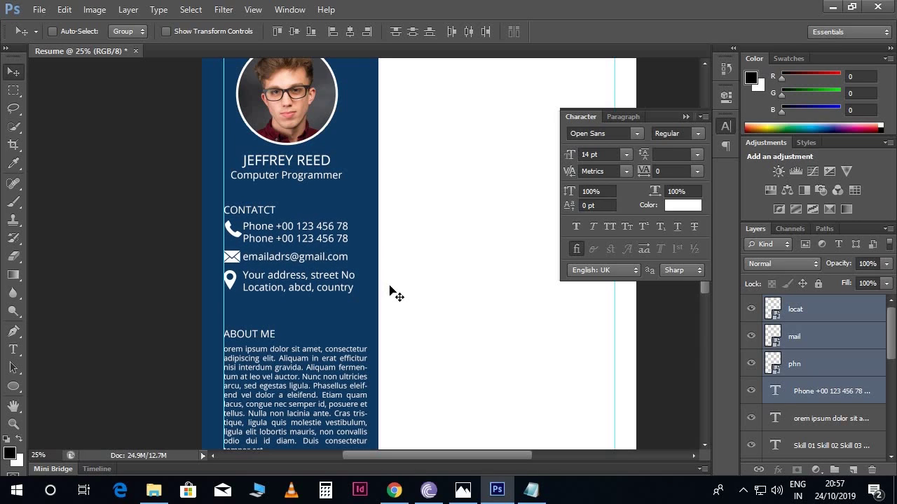
# Shift the About Me heading and paragraph up
pyautogui.rightClick(276, 209)
pyautogui.click(277, 212)
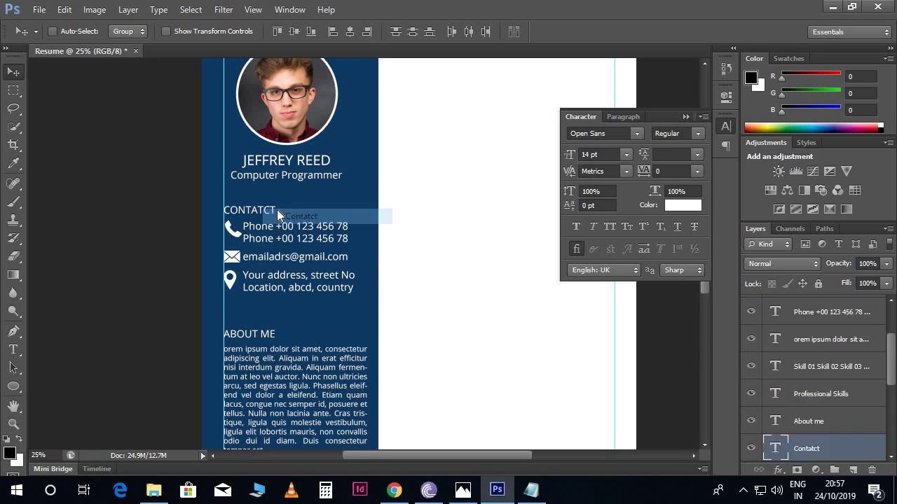
pyautogui.scroll(-1, 319, 273)
pyautogui.scroll(-1, 318, 273)
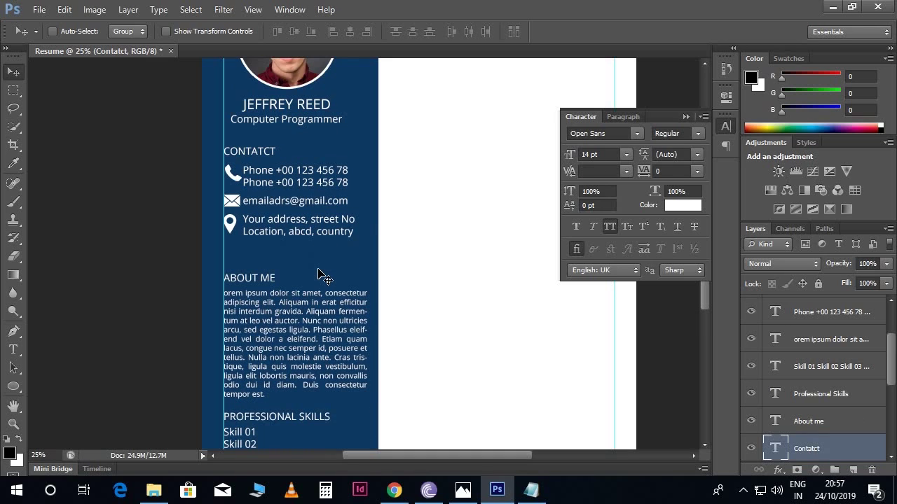
pyautogui.rightClick(283, 264)
pyautogui.click(306, 272)
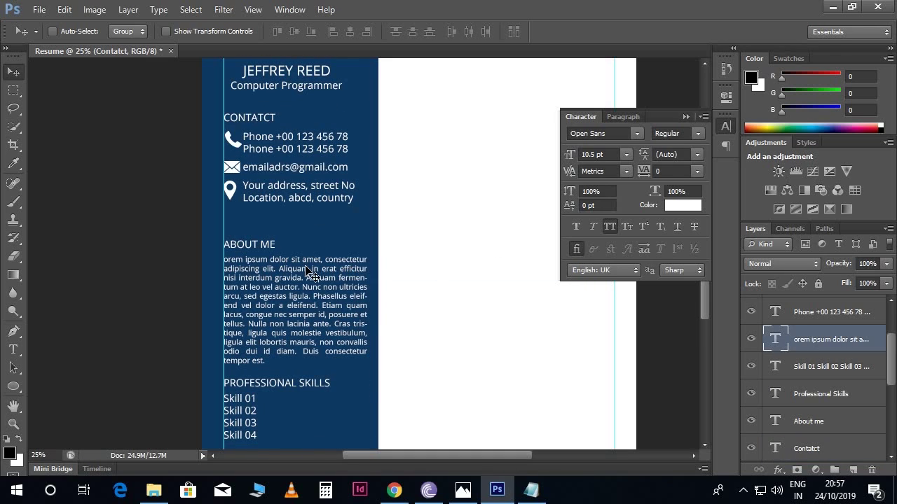
pyautogui.keyDown('ctrl'); pyautogui.click(813, 422); pyautogui.keyUp('ctrl')
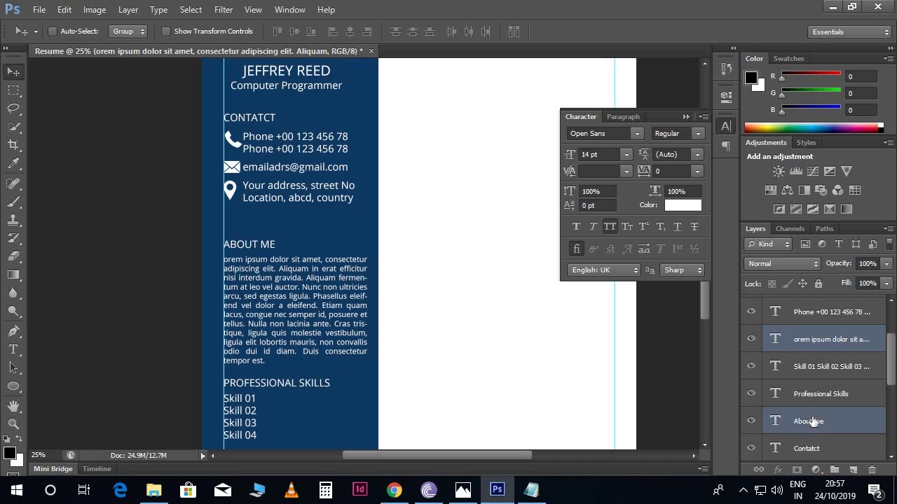
pyautogui.hotkey('shift', 'Up')
pyautogui.hotkey('shift', 'Up')
pyautogui.hotkey('shift', 'Up')
pyautogui.hotkey('shift', 'Up')
pyautogui.hotkey('shift', 'Up')
pyautogui.hotkey('shift', 'Up')
pyautogui.hotkey('shift', 'Up')
pyautogui.hotkey('shift', 'Up')
pyautogui.hotkey('shift', 'Up')
pyautogui.hotkey('shift', 'Up')
# Shift the PROFESSIONAL SKILLS heading and skill list up
pyautogui.scroll(-5, 420, 328)
pyautogui.rightClick(294, 280)
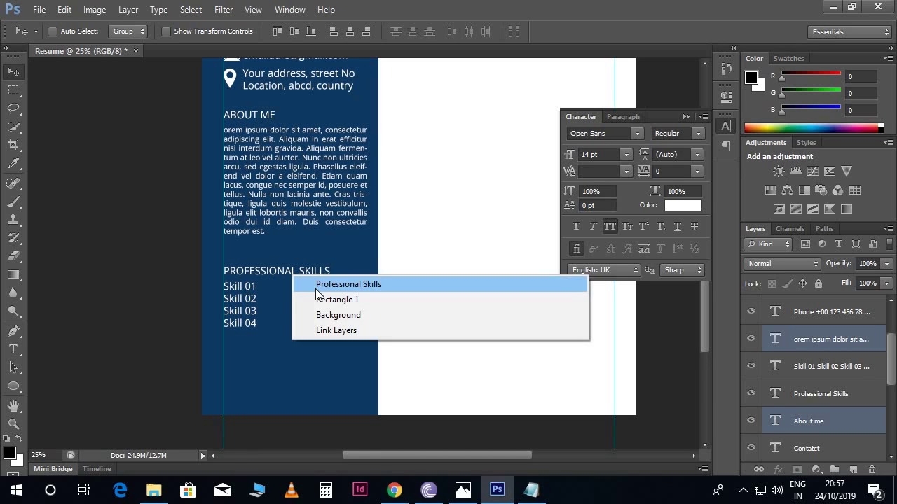
pyautogui.click(306, 284)
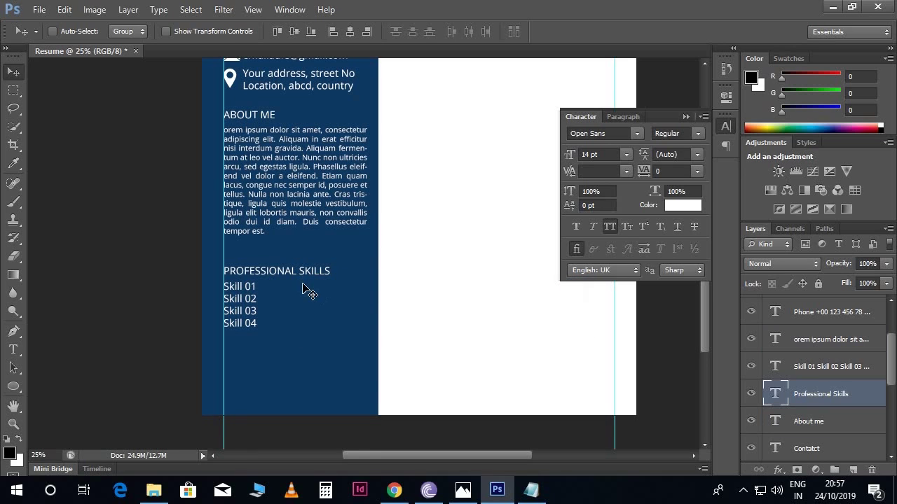
pyautogui.keyDown('ctrl'); pyautogui.click(815, 371); pyautogui.keyUp('ctrl')
pyautogui.hotkey('shift', 'Up')
pyautogui.hotkey('shift', 'Up')
pyautogui.hotkey('shift', 'Up')
pyautogui.hotkey('shift', 'Up')
pyautogui.hotkey('shift', 'Up')
pyautogui.hotkey('shift', 'Up')
pyautogui.hotkey('shift', 'Up')
pyautogui.hotkey('shift', 'Up')
pyautogui.scroll(1, 363, 336)
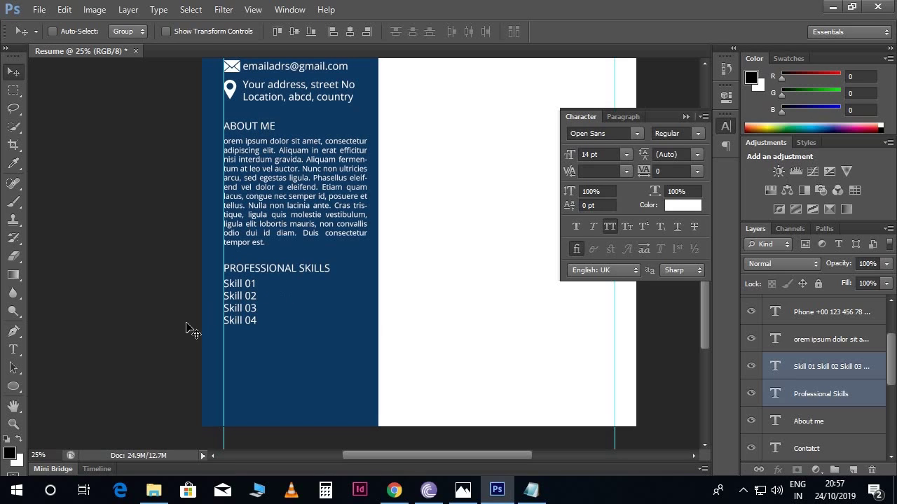
# Draw a long 520 × 22 px rounded-rectangle bar to the right of Skill 01
pyautogui.click(15, 388)
pyautogui.rightClick(18, 393)
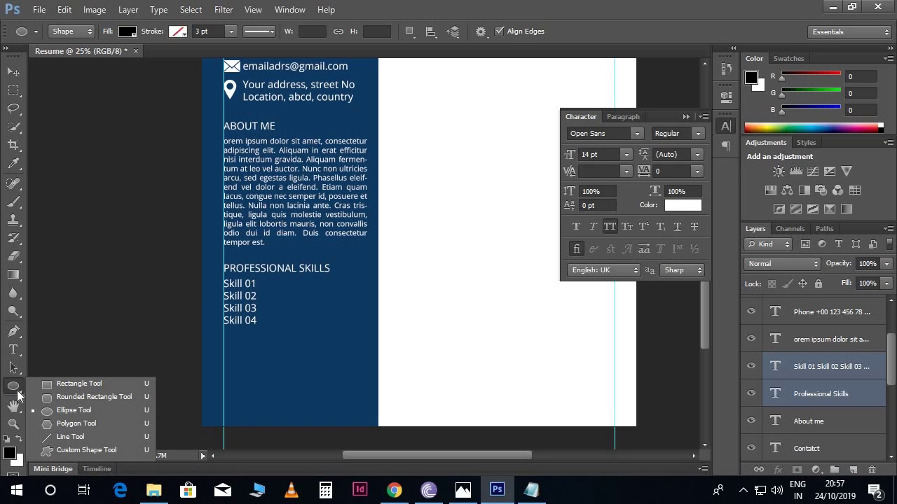
pyautogui.click(59, 397)
pyautogui.hotkey('ctrl', '+')
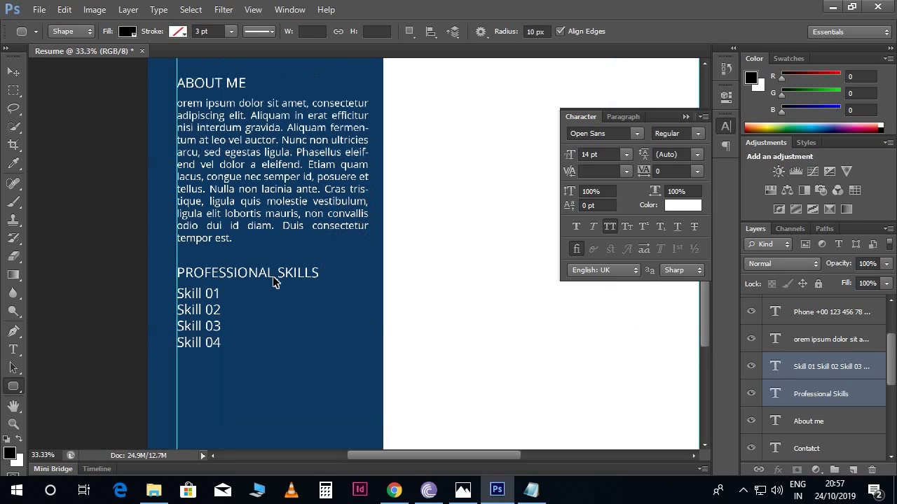
pyautogui.hotkey('ctrl', '+')
pyautogui.scroll(-2, 274, 281)
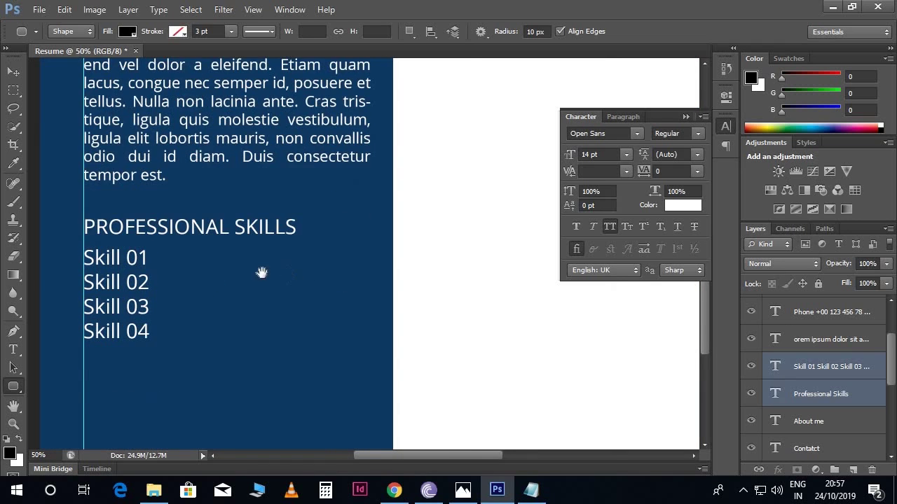
pyautogui.moveTo(250, 270); pyautogui.dragTo(343, 239)
pyautogui.moveTo(247, 222); pyautogui.dragTo(424, 228)
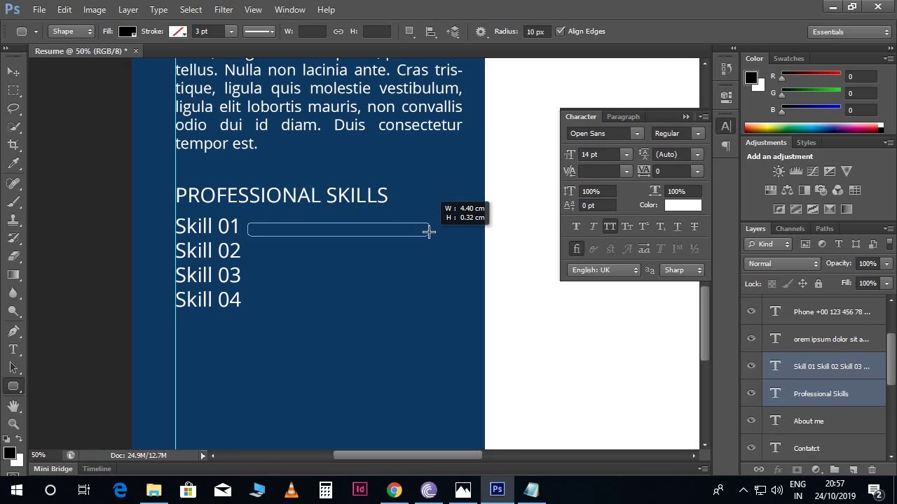
pyautogui.moveTo(424, 229); pyautogui.dragTo(429, 231)
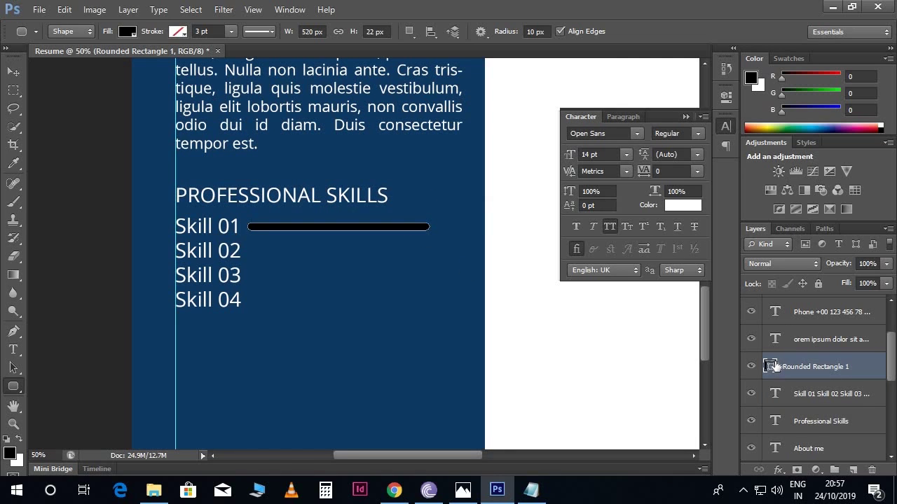
# Fill the bar near-white #f7f7f7 and draw a shorter rounded bar over its left part
pyautogui.doubleClick(771, 366)
pyautogui.click(259, 119)
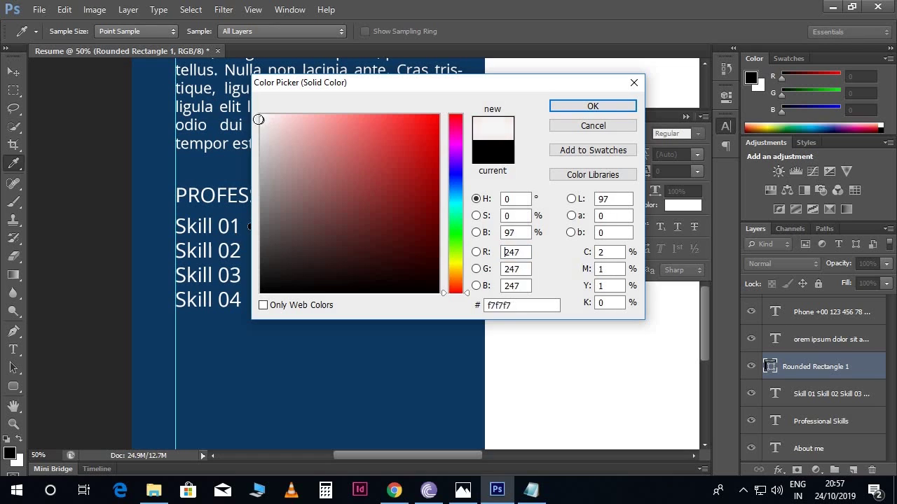
pyautogui.moveTo(258, 119); pyautogui.dragTo(254, 111)
pyautogui.click(562, 105)
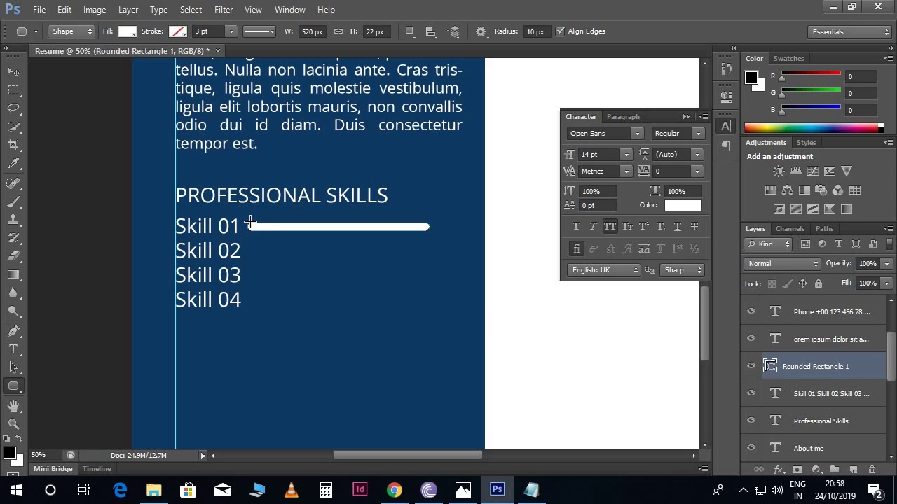
pyautogui.moveTo(248, 223); pyautogui.dragTo(331, 230)
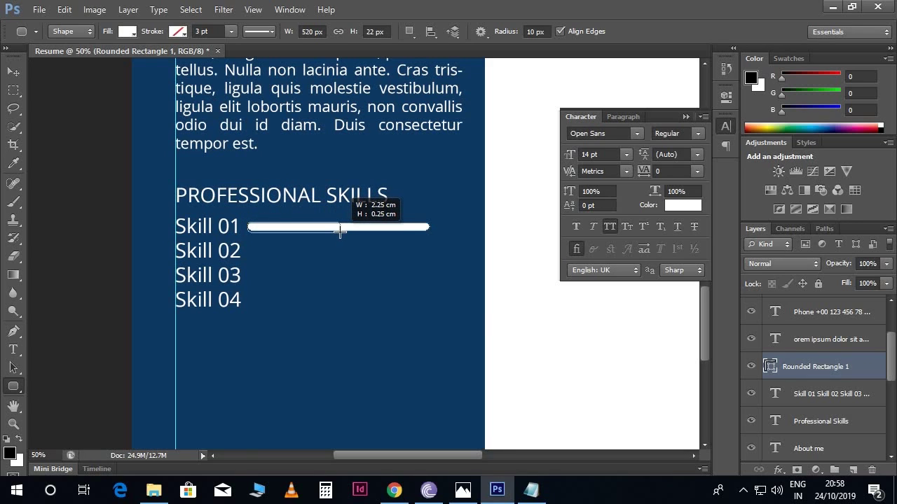
pyautogui.moveTo(331, 230); pyautogui.dragTo(330, 234)
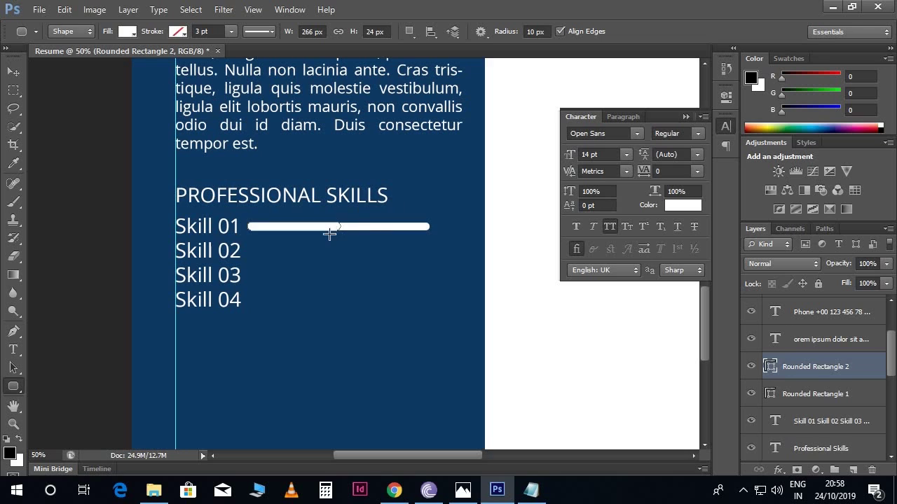
# Give the shorter Rounded Rectangle 2 bar a blue #1689da fill
pyautogui.doubleClick(771, 367)
pyautogui.moveTo(468, 90); pyautogui.dragTo(588, 178)
pyautogui.click(578, 278)
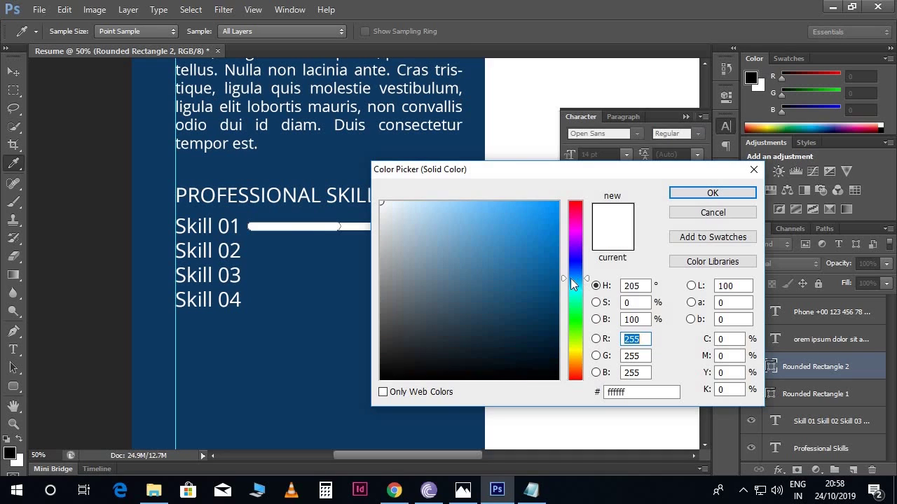
pyautogui.click(548, 268)
pyautogui.moveTo(539, 238); pyautogui.dragTo(541, 227)
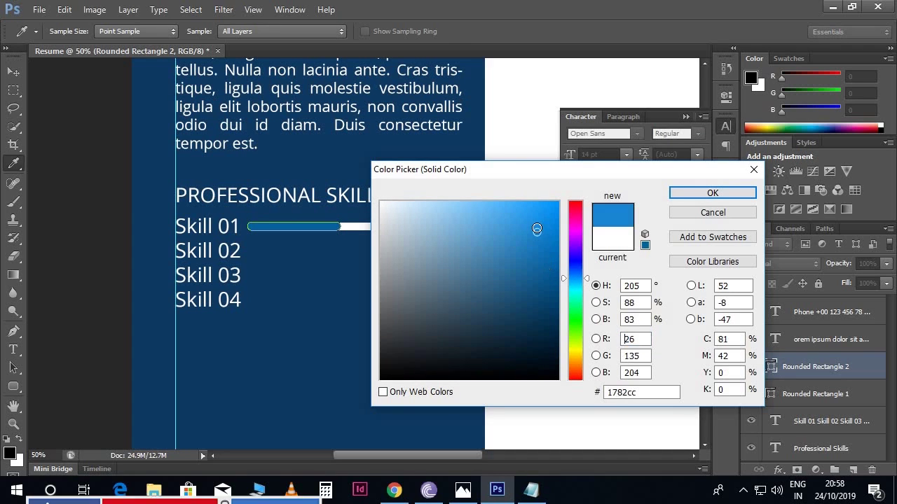
pyautogui.click(672, 194)
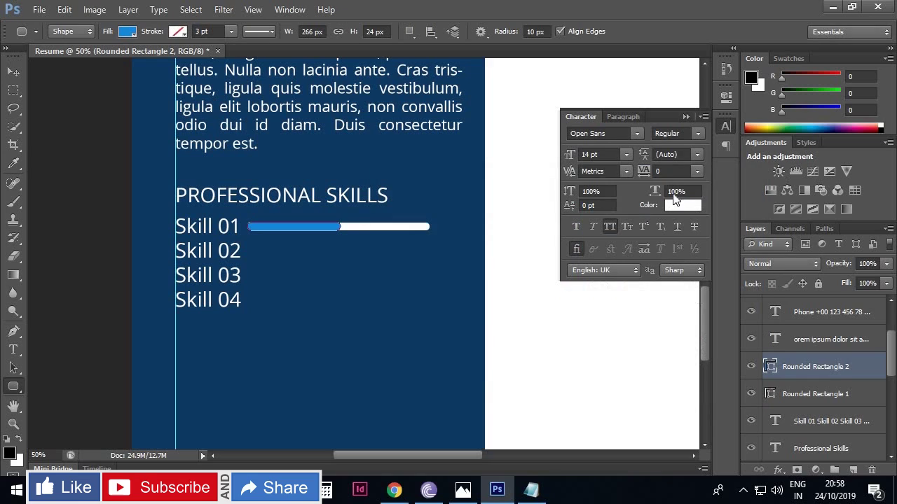
pyautogui.click(793, 339)
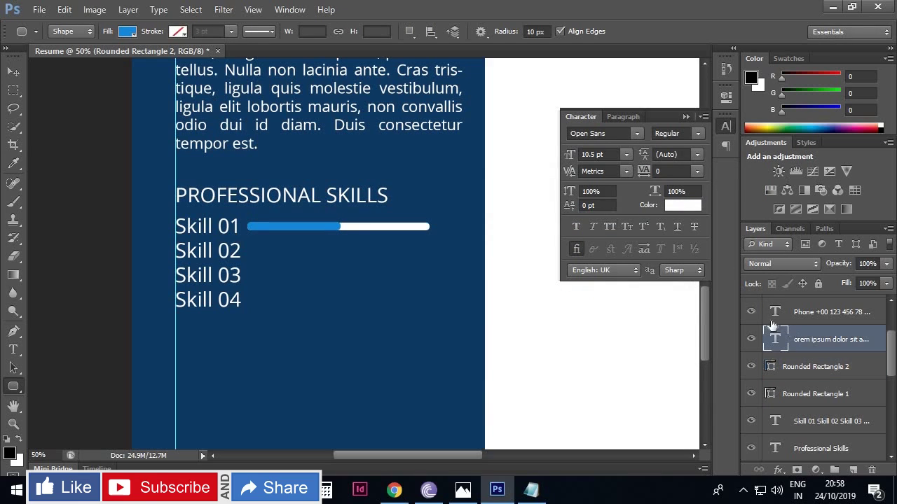
# Duplicate both Skill 01 bars beside Skill 02 and lengthen the Skill 02 blue bar
pyautogui.click(13, 73)
pyautogui.hotkey('ctrl', '+')
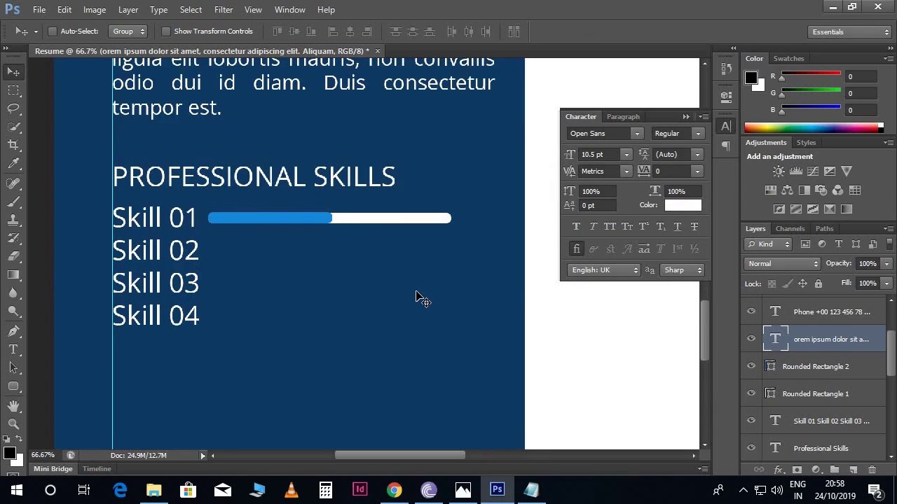
pyautogui.scroll(-1, 418, 297)
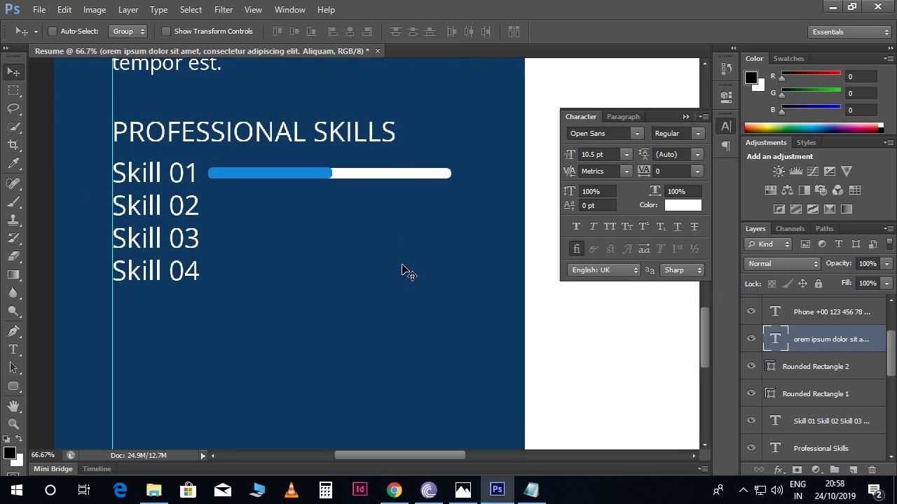
pyautogui.click(819, 370)
pyautogui.keyDown('shift'); pyautogui.click(820, 394); pyautogui.keyUp('shift')
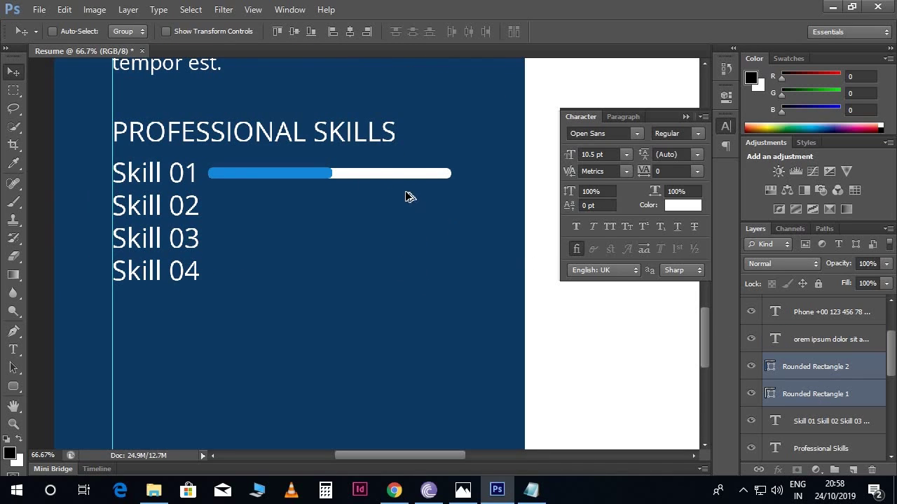
pyautogui.moveTo(390, 176); pyautogui.dragTo(389, 204)
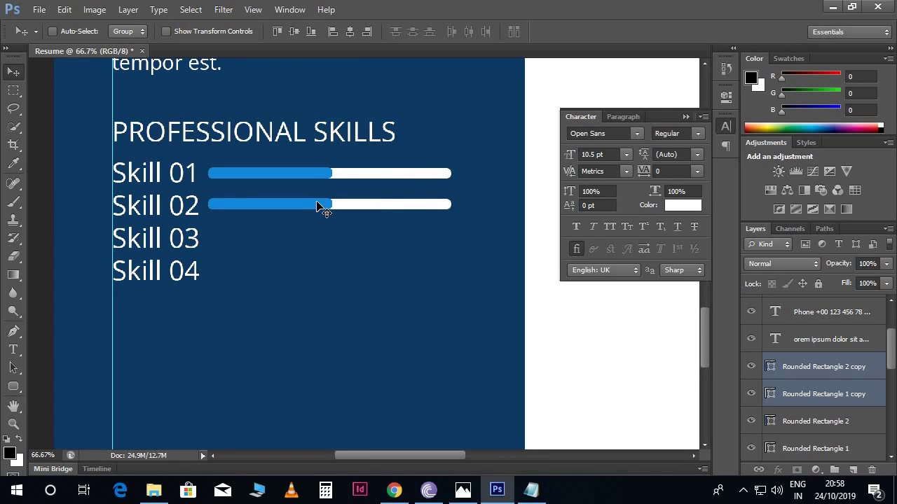
pyautogui.rightClick(317, 203)
pyautogui.click(334, 208)
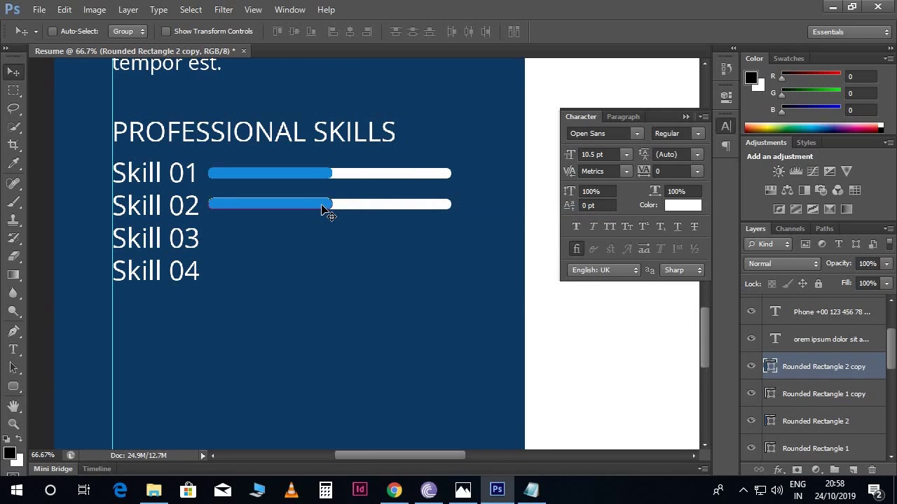
pyautogui.hotkey('ctrl', 't')
pyautogui.moveTo(332, 204); pyautogui.dragTo(353, 206)
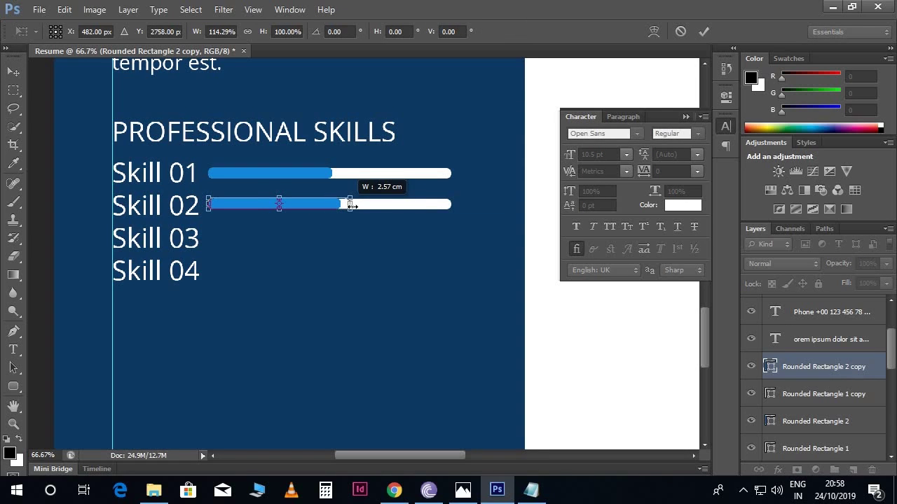
pyautogui.press('Return')
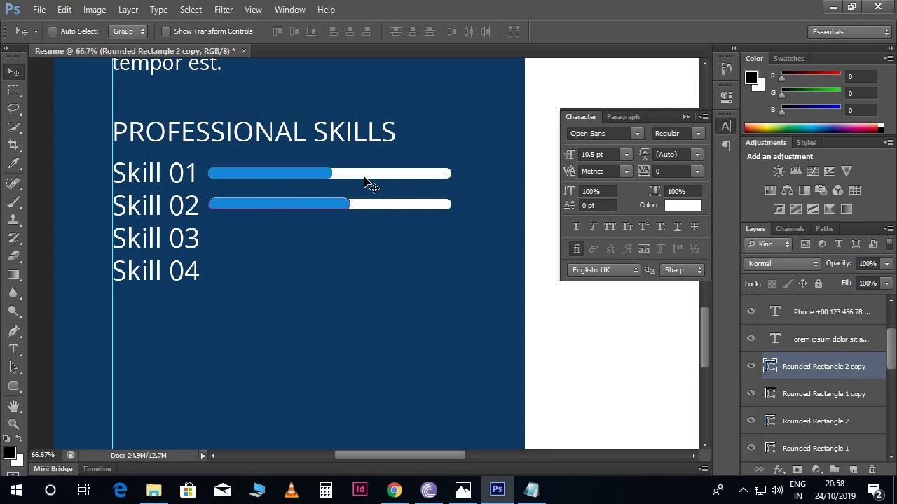
# Duplicate the bar pairs beside Skill 03 and Skill 04, nudging each into line
pyautogui.rightClick(363, 175)
pyautogui.click(377, 183)
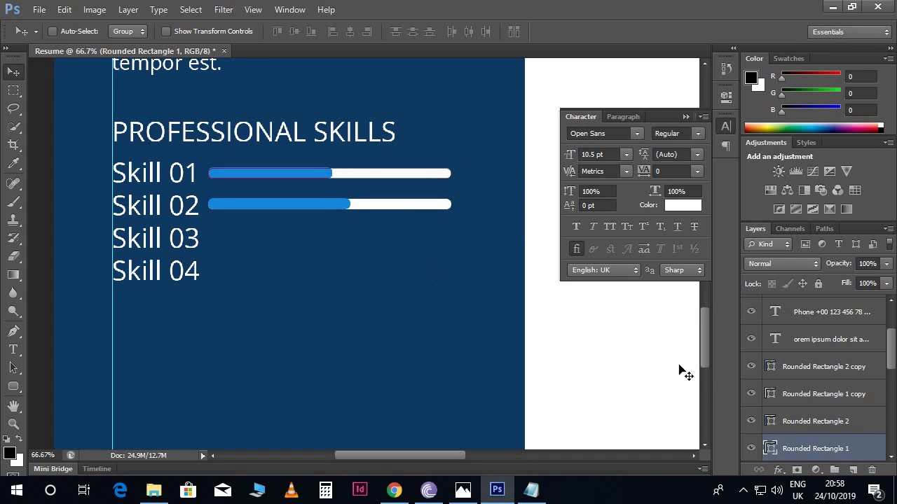
pyautogui.scroll(-1, 799, 393)
pyautogui.keyDown('shift'); pyautogui.click(798, 392); pyautogui.keyUp('shift')
pyautogui.moveTo(385, 182); pyautogui.dragTo(378, 246)
pyautogui.press('Up')
pyautogui.press('Up')
pyautogui.press('Up')
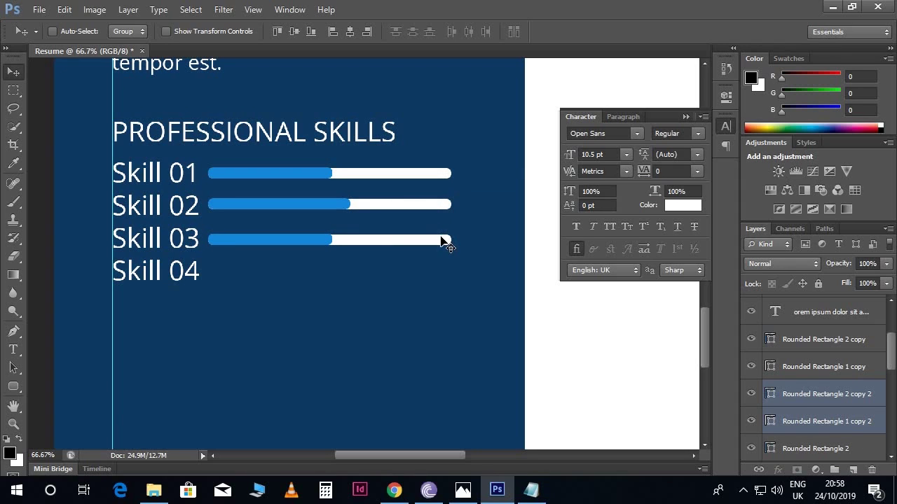
pyautogui.click(794, 339)
pyautogui.keyDown('shift'); pyautogui.click(799, 366); pyautogui.keyUp('shift')
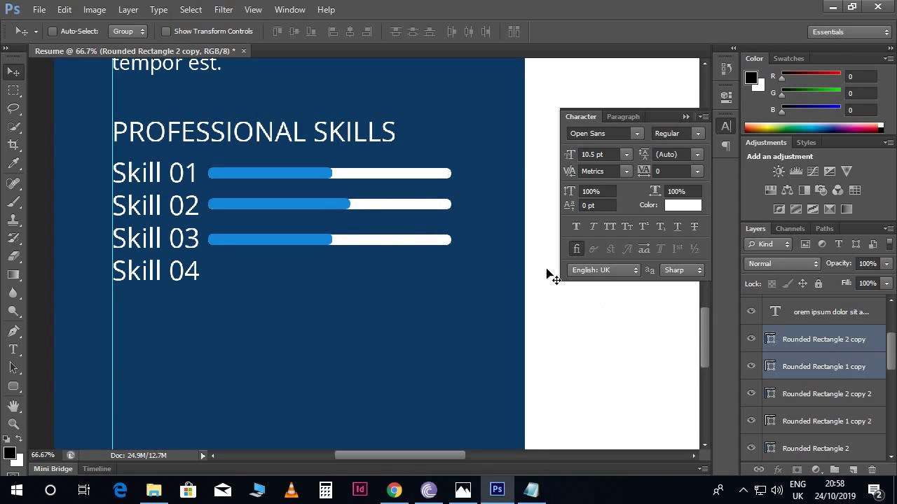
pyautogui.moveTo(404, 222); pyautogui.dragTo(407, 275)
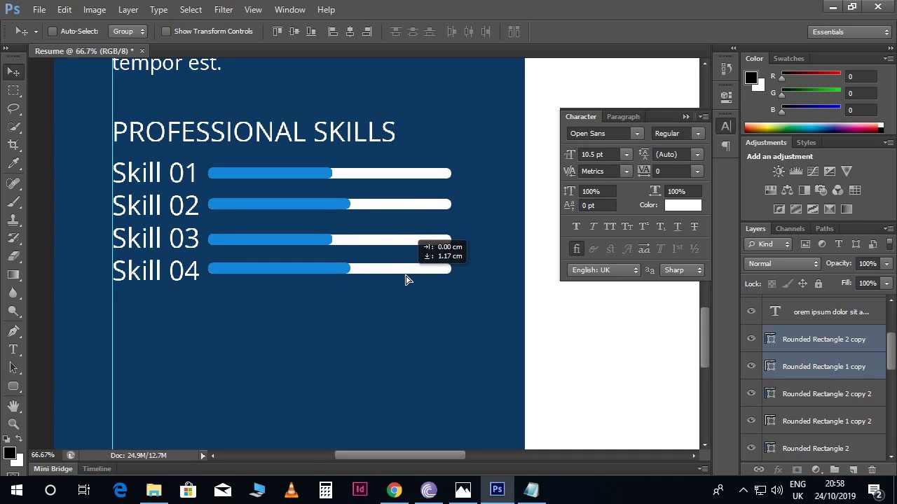
pyautogui.press('Up')
pyautogui.press('Up')
pyautogui.press('Up')
pyautogui.press('Up')
pyautogui.press('Up')
pyautogui.press('Up')
pyautogui.press('Up')
pyautogui.press('Up')
pyautogui.press('Up')
pyautogui.hotkey('ctrl', '-')
pyautogui.hotkey('ctrl', '-')
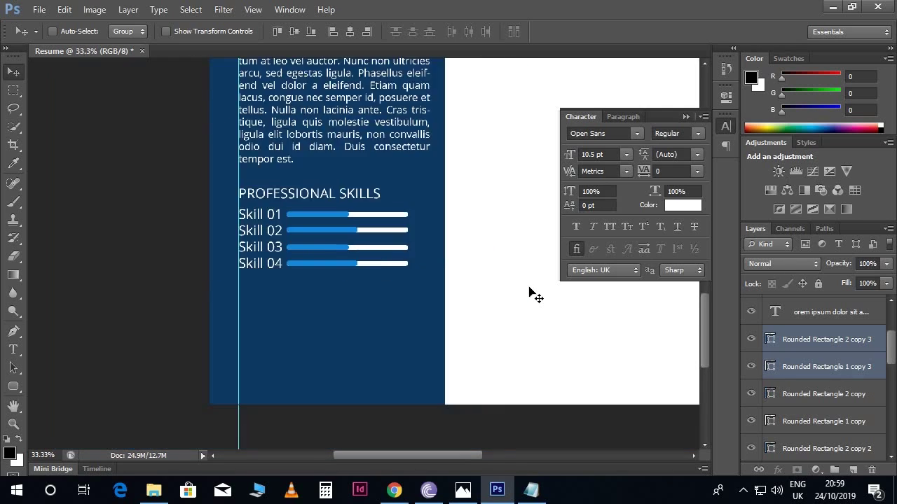
# Duplicate the Professional Skills heading to below the skill bars
pyautogui.scroll(2, 491, 300)
pyautogui.scroll(3, 479, 303)
pyautogui.scroll(1, 480, 304)
pyautogui.scroll(-4, 478, 301)
pyautogui.scroll(-2, 478, 302)
pyautogui.scroll(1, 472, 280)
pyautogui.hscroll(1, 472, 281)
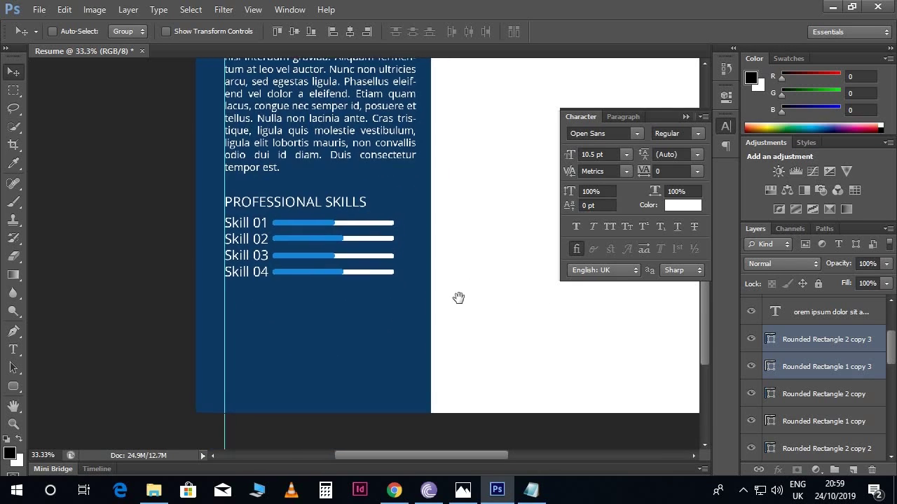
pyautogui.rightClick(347, 200)
pyautogui.click(356, 206)
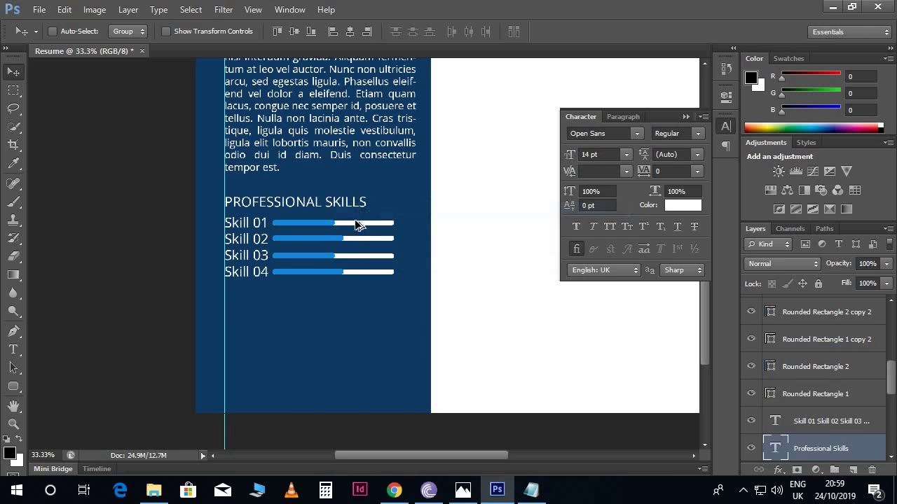
pyautogui.moveTo(358, 217); pyautogui.dragTo(355, 322)
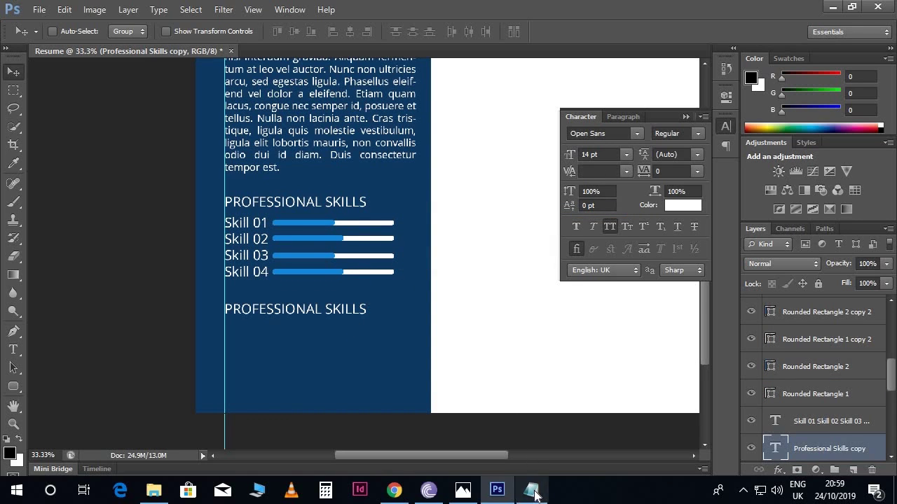
# Replace the copied heading's text with 'Follow me' taken from the Notepad resume notes
pyautogui.click(531, 491)
pyautogui.moveTo(60, 292); pyautogui.dragTo(3, 288)
pyautogui.click(5, 289)
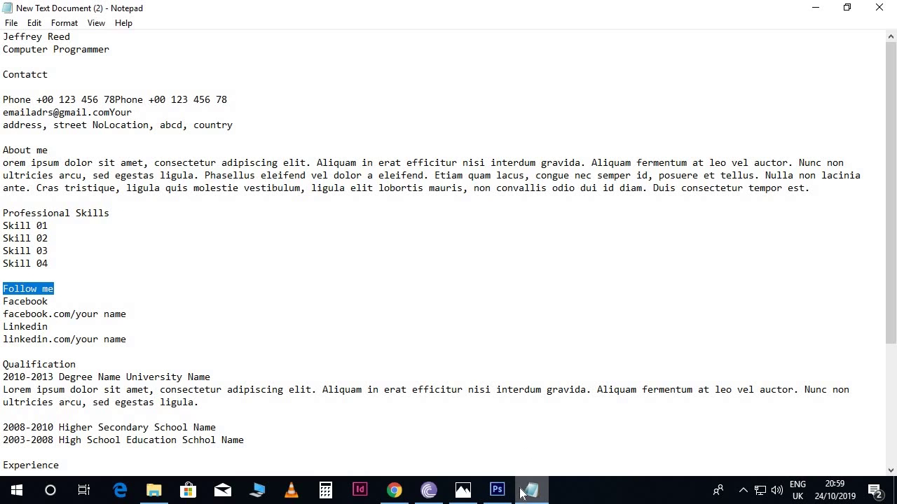
pyautogui.click(498, 491)
pyautogui.press('t')
pyautogui.click(361, 309)
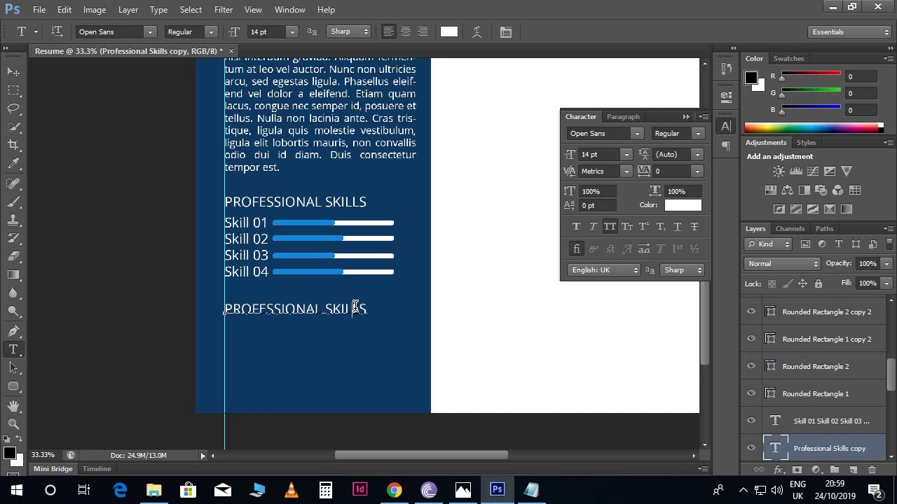
pyautogui.hotkey('ctrl', 'a')
pyautogui.hotkey('ctrl', 'v')
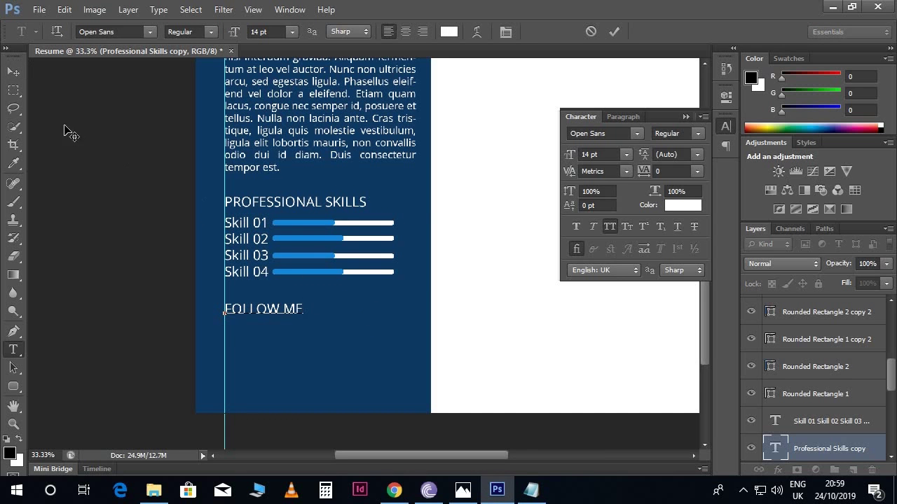
pyautogui.click(15, 73)
# Copy the Facebook-to-linkedin.com lines from Notepad and draw a paragraph text box beneath FOLLOW ME
pyautogui.click(531, 490)
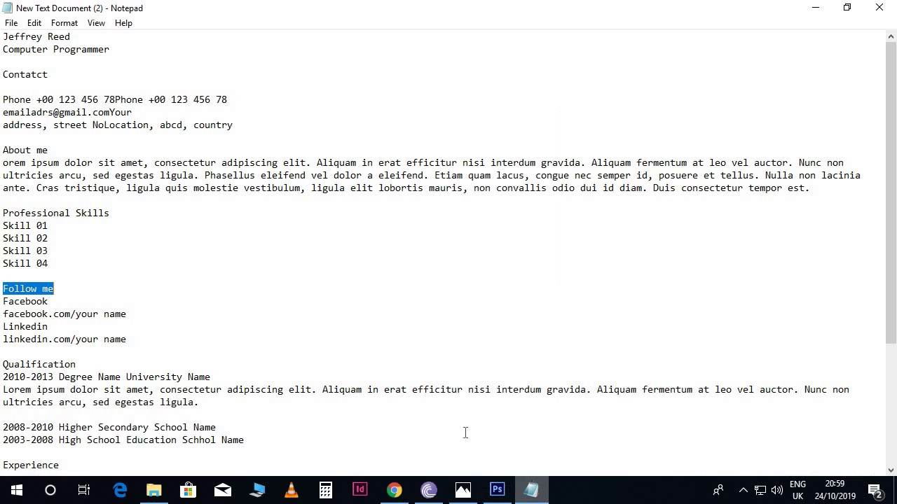
pyautogui.moveTo(143, 344); pyautogui.dragTo(2, 306)
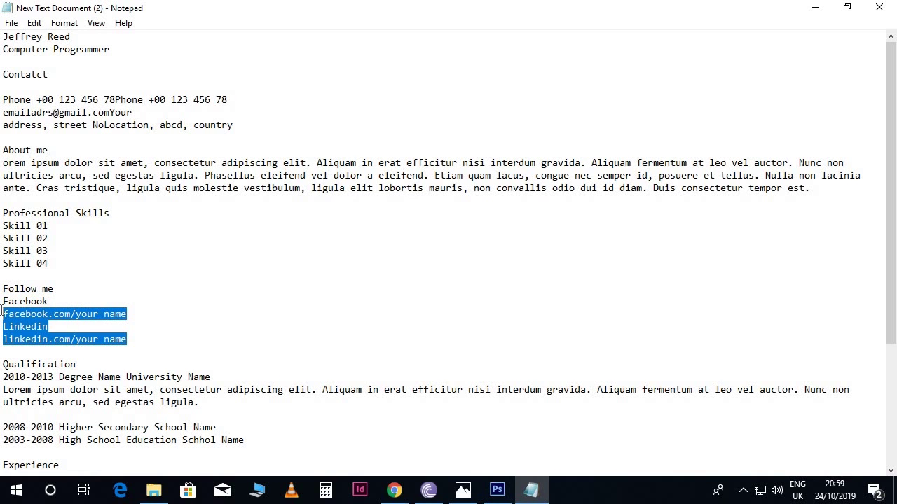
pyautogui.click(496, 490)
pyautogui.press('t')
pyautogui.moveTo(225, 327); pyautogui.dragTo(365, 388)
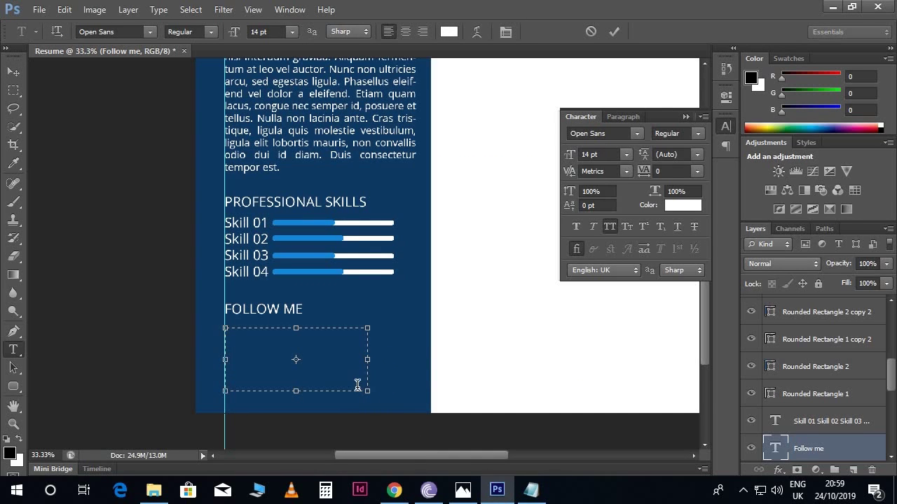
# Paste the link lines, turn off All Caps, remove blank lines and widen the box
pyautogui.hotkey('ctrl', 'v')
pyautogui.hotkey('ctrl', 'a')
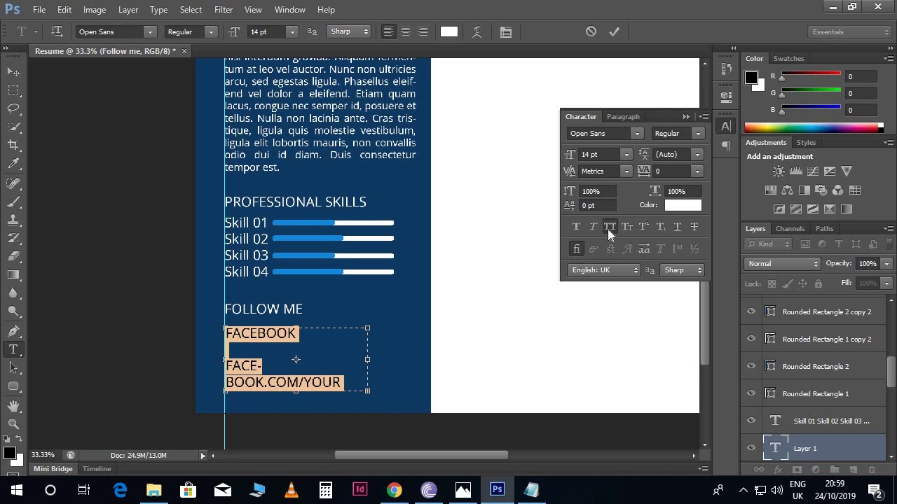
pyautogui.click(608, 229)
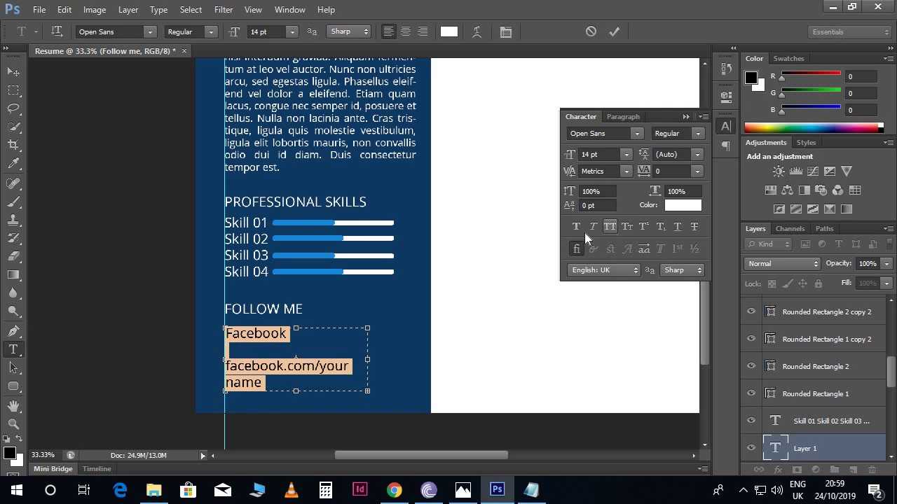
pyautogui.click(227, 366)
pyautogui.press('BackSpace')
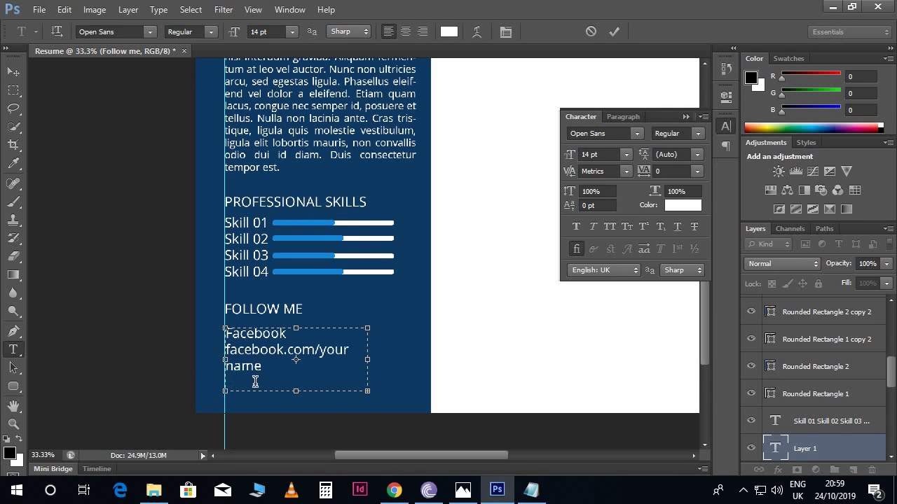
pyautogui.moveTo(371, 383); pyautogui.dragTo(420, 383)
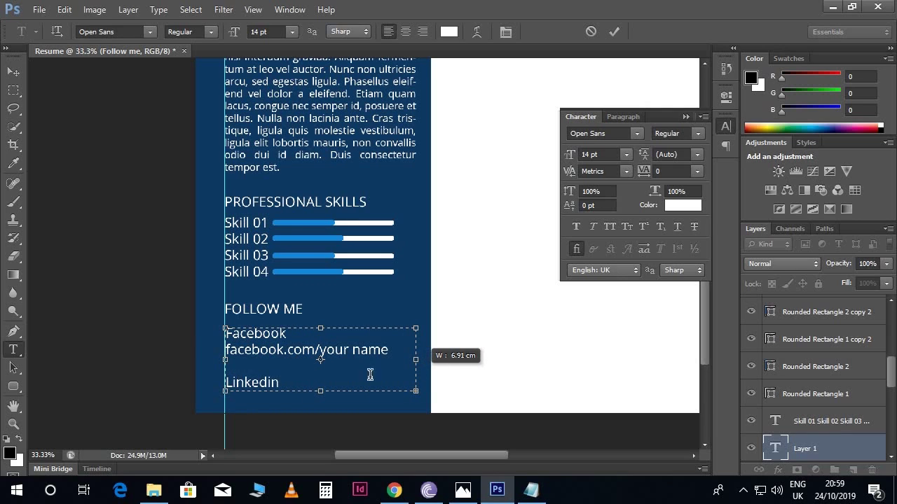
pyautogui.click(226, 382)
pyautogui.press('BackSpace')
# Set 23 leading on the Linkedin line, pull up linkedin.com, then nudge the block up
pyautogui.moveTo(280, 362); pyautogui.dragTo(218, 369)
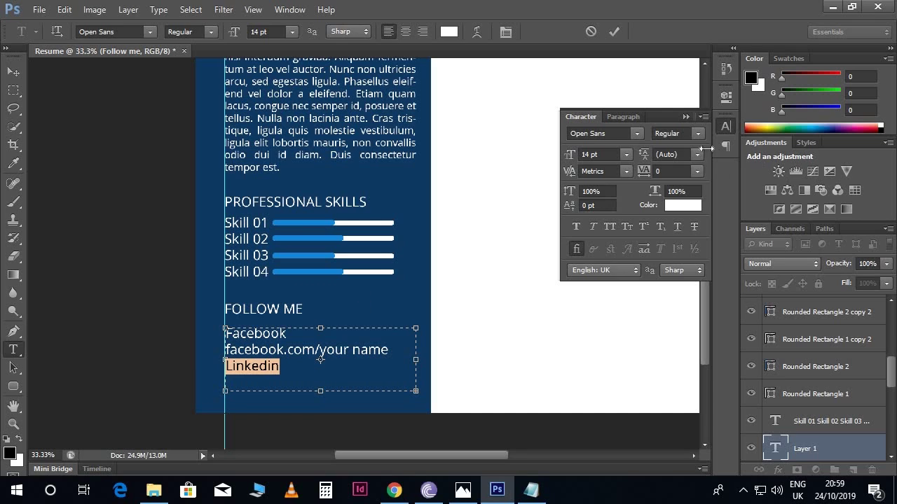
pyautogui.click(677, 154)
pyautogui.write('23')
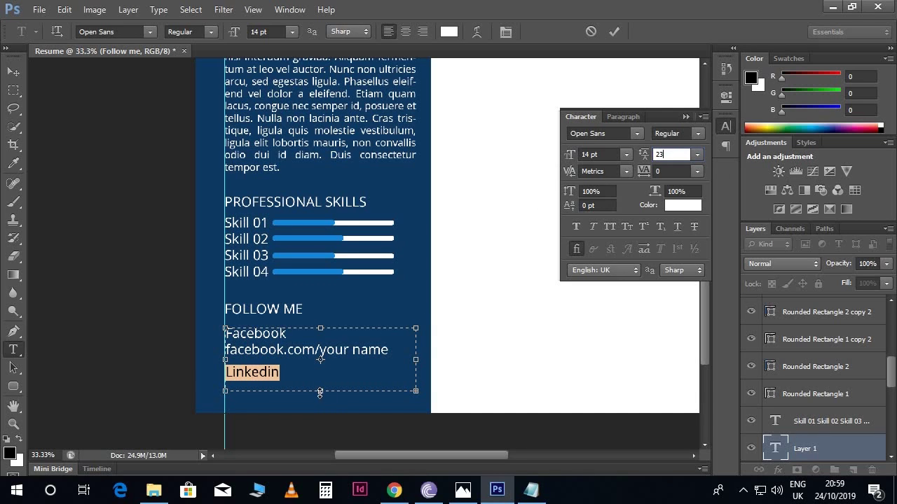
pyautogui.moveTo(320, 392); pyautogui.dragTo(320, 414)
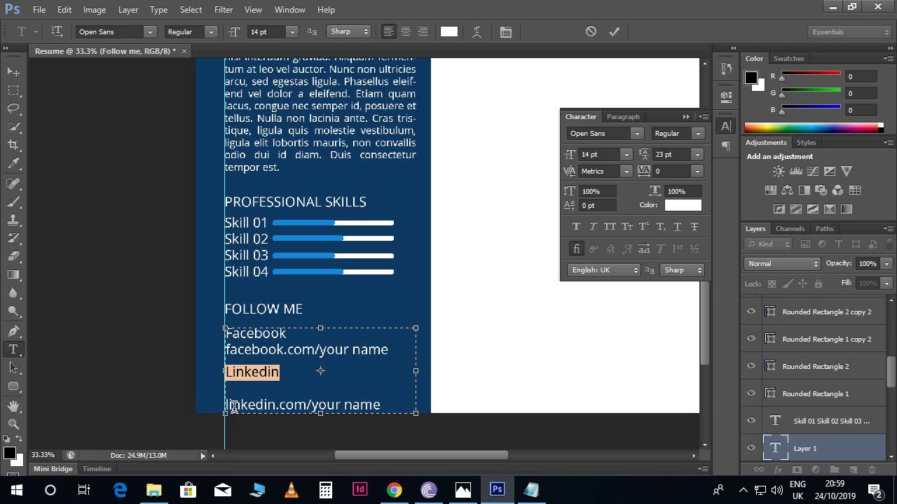
pyautogui.click(233, 406)
pyautogui.press('BackSpace')
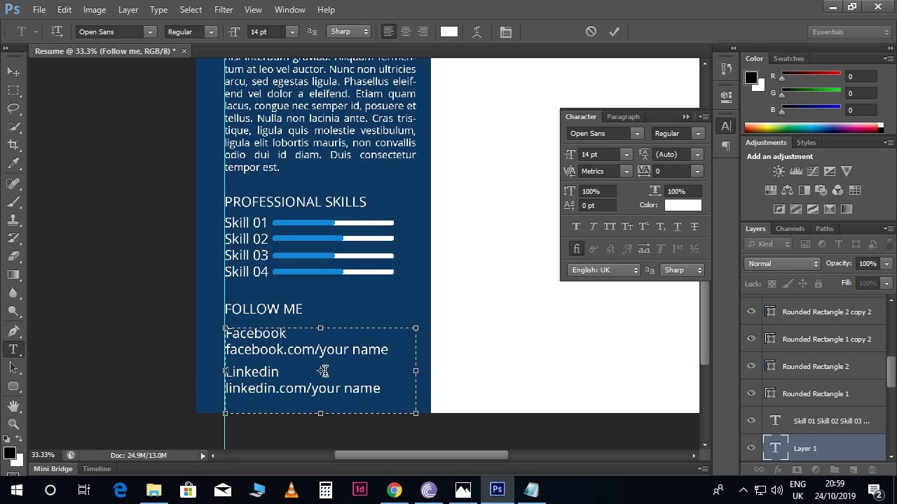
pyautogui.click(14, 71)
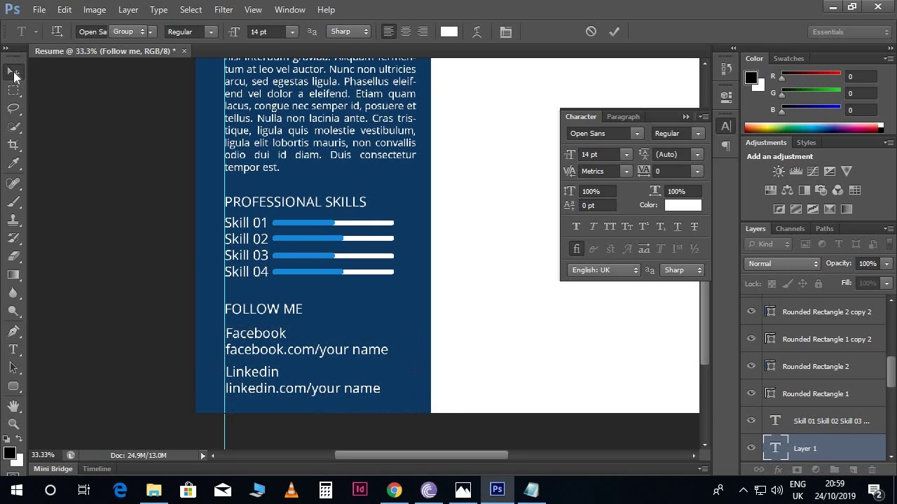
pyautogui.hotkey('shift', 'Up')
pyautogui.hotkey('shift', 'Up')
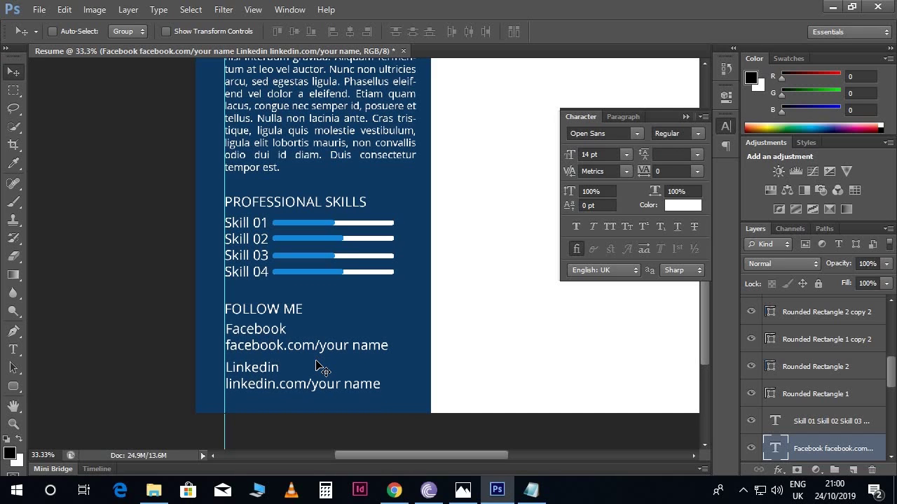
# Zoom out and pan over the page to view the whole navy sidebar
pyautogui.scroll(1, 316, 366)
pyautogui.scroll(1, 321, 369)
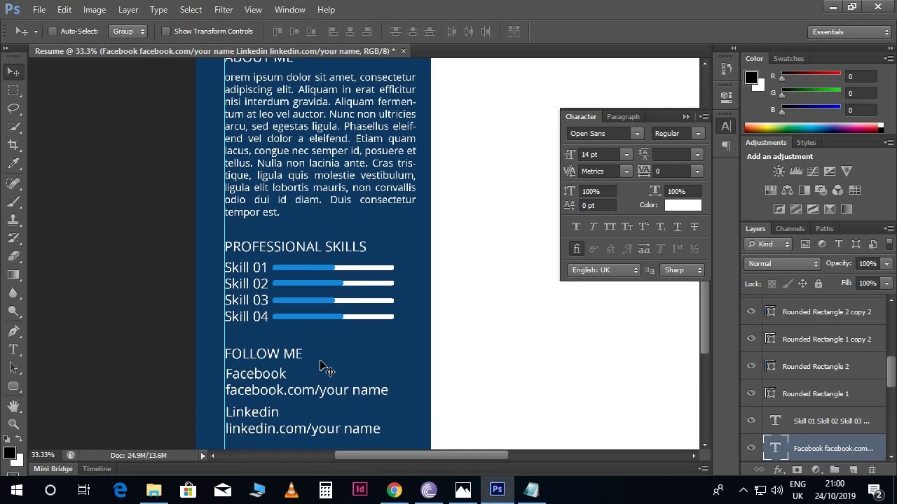
pyautogui.hotkey('ctrl', '-')
pyautogui.scroll(1, 326, 367)
pyautogui.scroll(1, 356, 314)
pyautogui.moveTo(357, 315); pyautogui.dragTo(346, 306)
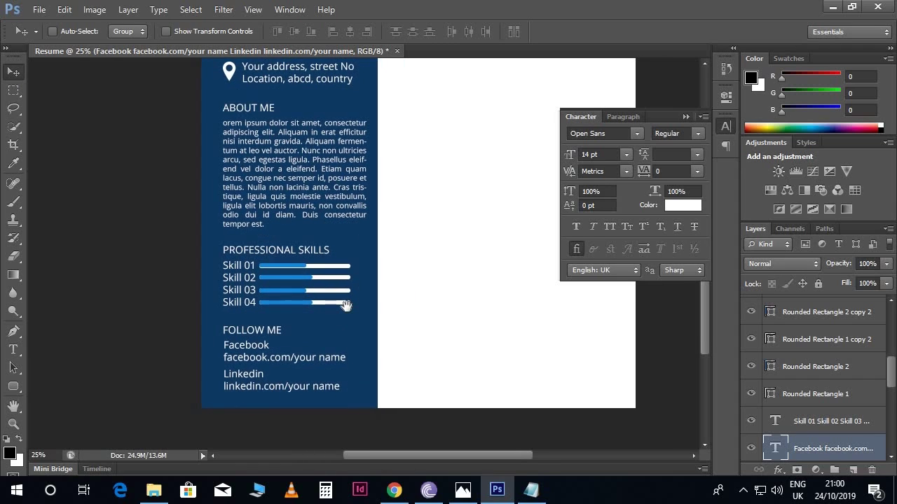
pyautogui.click(270, 342)
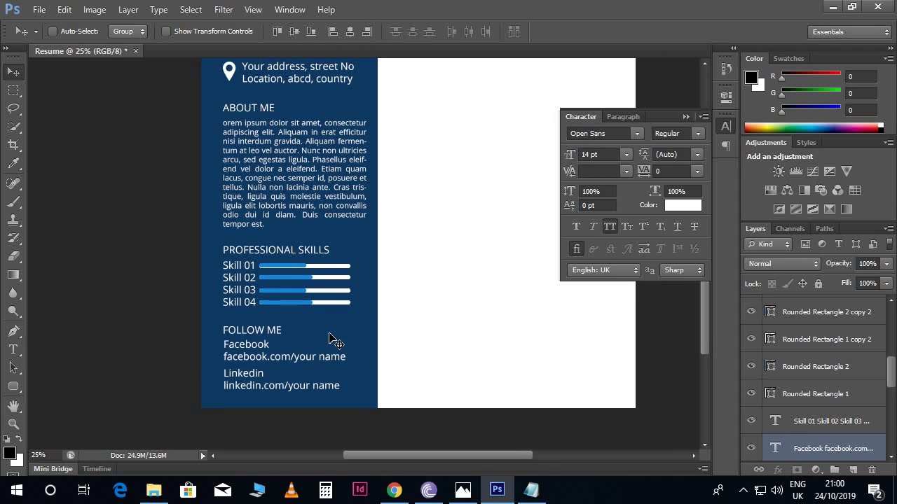
pyautogui.scroll(1, 375, 330)
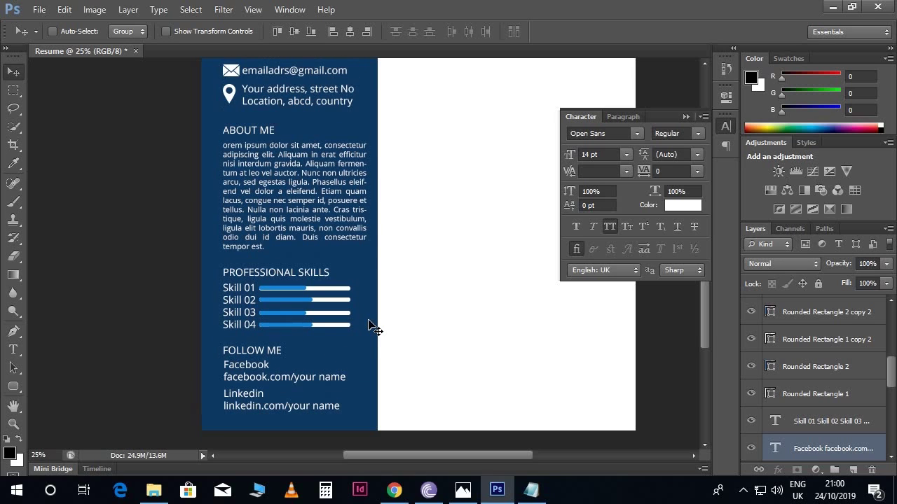
pyautogui.scroll(2, 374, 329)
pyautogui.scroll(6, 381, 327)
pyautogui.moveTo(386, 271)
pyautogui.mouseDown()
pyautogui.moveTo(368, 396)
pyautogui.moveTo(341, 306)
pyautogui.mouseUp()
pyautogui.hotkey('ctrl', '-')
pyautogui.scroll(-1, 379, 296)
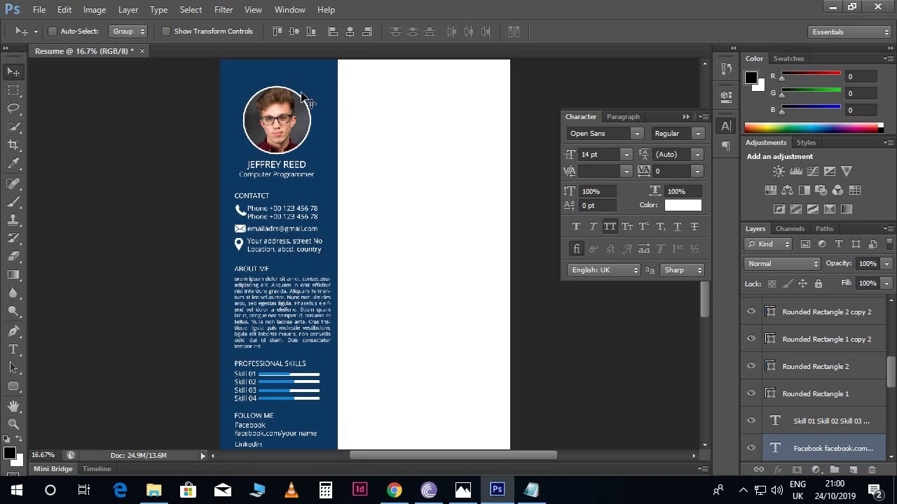
pyautogui.scroll(-3, 844, 416)
pyautogui.scroll(-2, 844, 414)
pyautogui.scroll(-1, 837, 412)
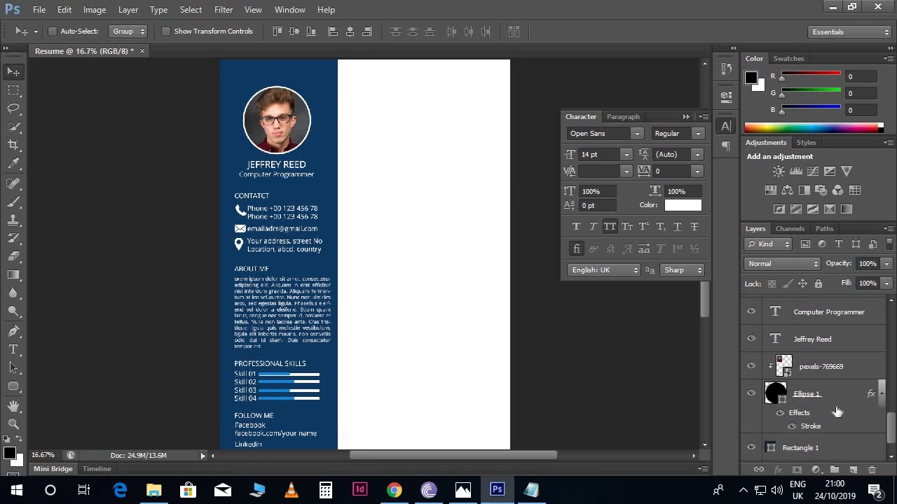
pyautogui.scroll(-1, 833, 413)
# Select the Rectangle 1, Ellipse 1 and contact icon layers in turn to check the sidebar
pyautogui.click(828, 421)
pyautogui.moveTo(892, 420)
pyautogui.mouseDown()
pyautogui.moveTo(892, 311)
pyautogui.moveTo(891, 360)
pyautogui.mouseUp()
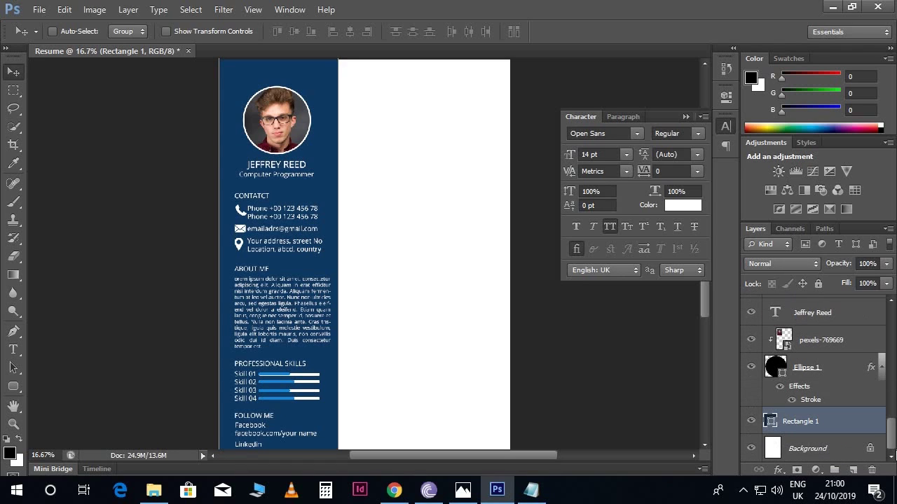
pyautogui.click(834, 362)
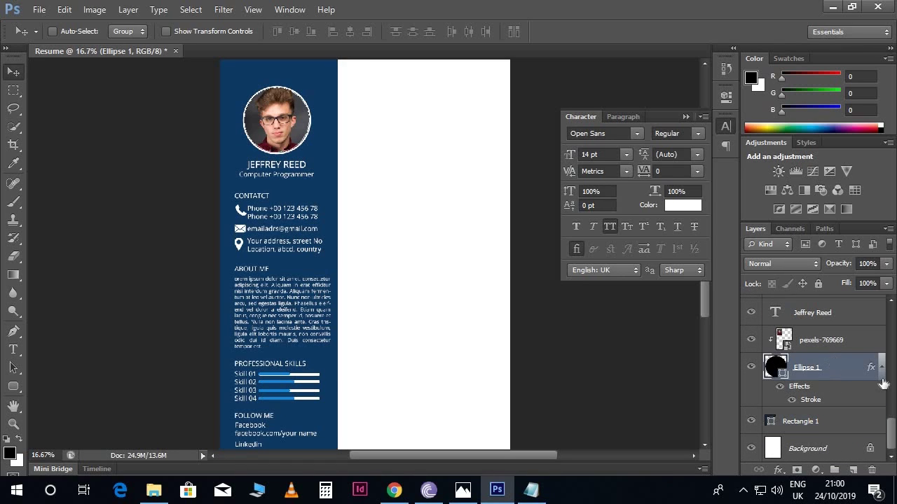
pyautogui.moveTo(891, 412); pyautogui.dragTo(890, 311)
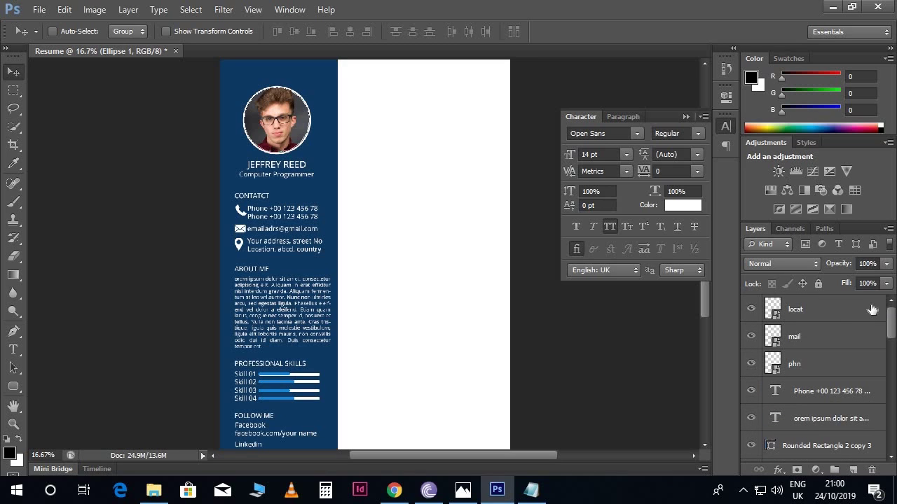
pyautogui.keyDown('shift'); pyautogui.click(834, 320); pyautogui.keyUp('shift')
pyautogui.scroll(-3, 350, 284)
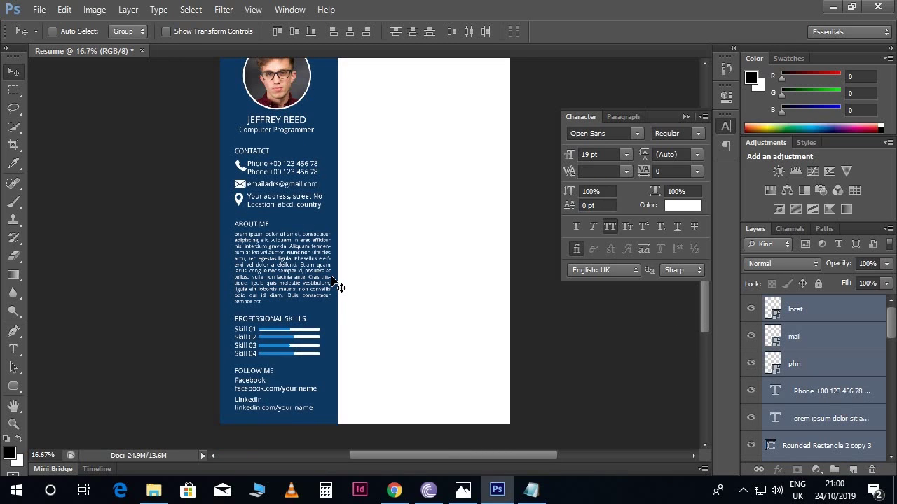
pyautogui.scroll(3, 341, 286)
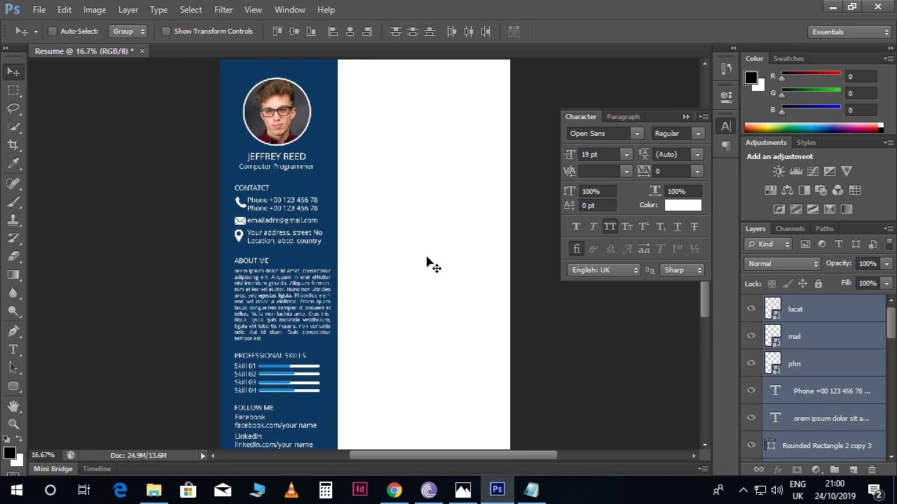
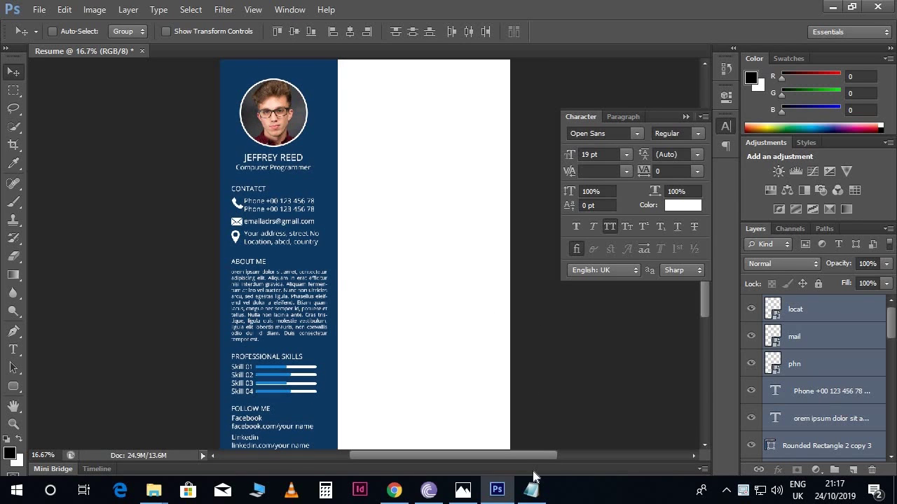
# Paste the word 'Qualification' from the notes as a text layer atop the white column
pyautogui.click(533, 490)
pyautogui.scroll(-3, 257, 342)
pyautogui.scroll(-2, 231, 318)
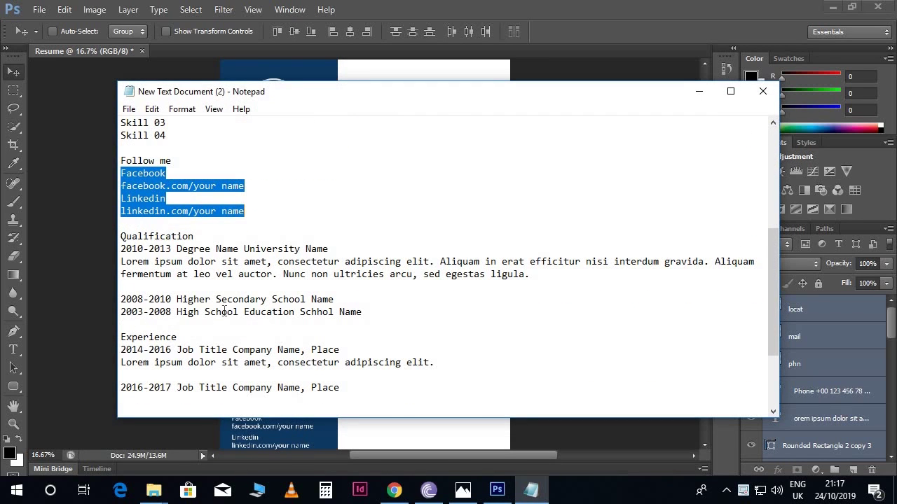
pyautogui.moveTo(201, 236); pyautogui.dragTo(119, 236)
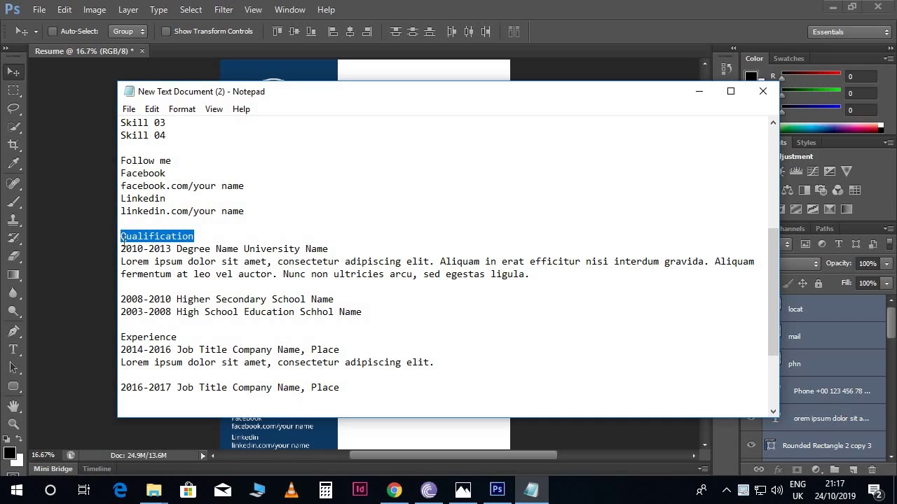
pyautogui.click(557, 437)
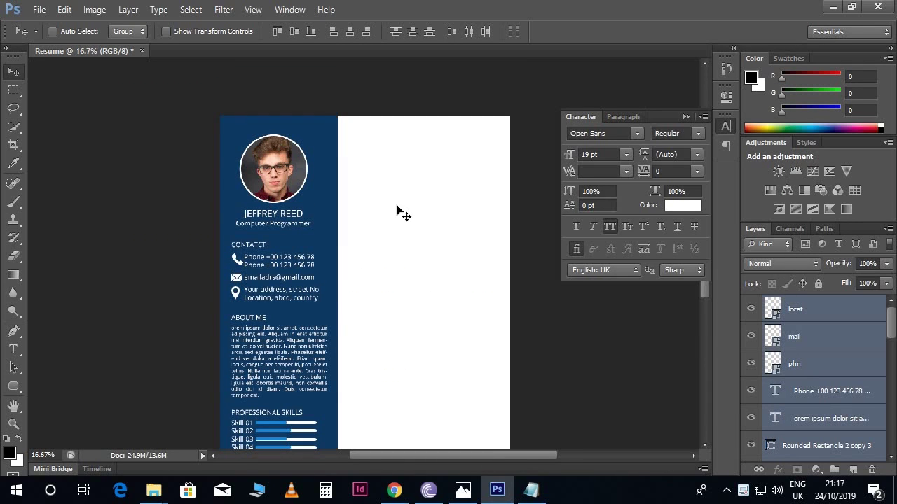
pyautogui.press('t')
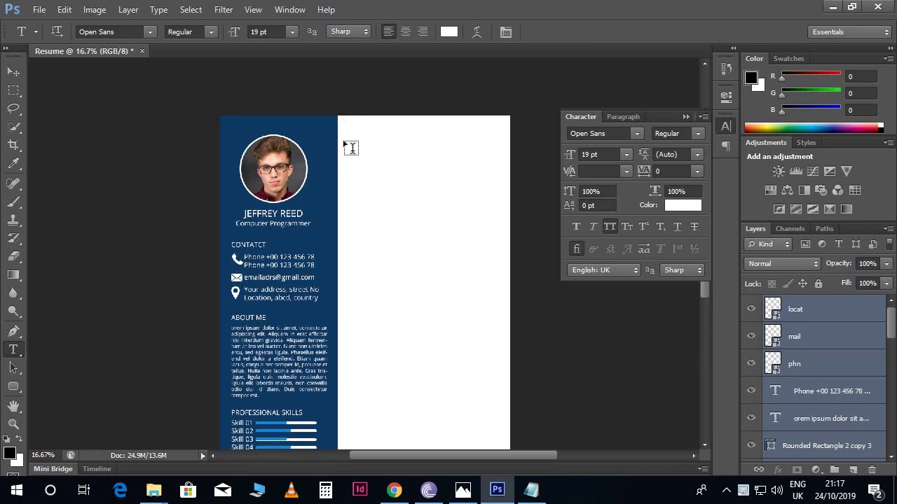
pyautogui.click(343, 140)
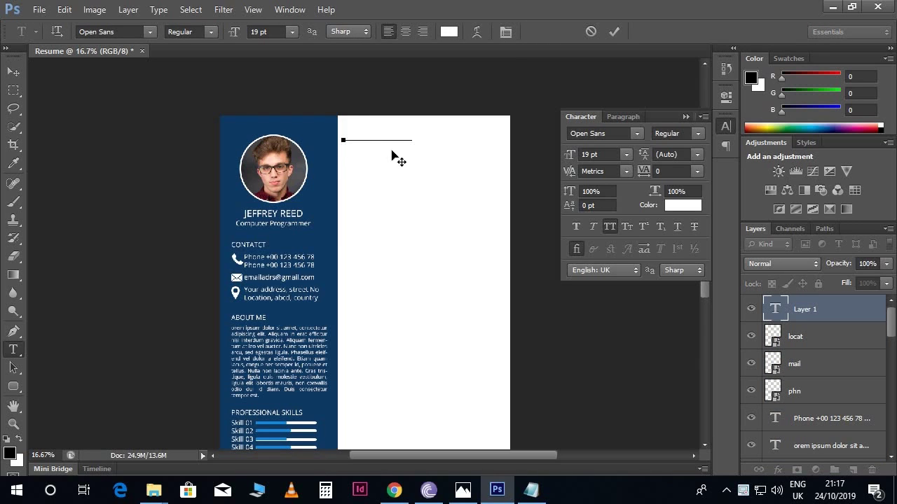
pyautogui.hotkey('ctrl', 'a')
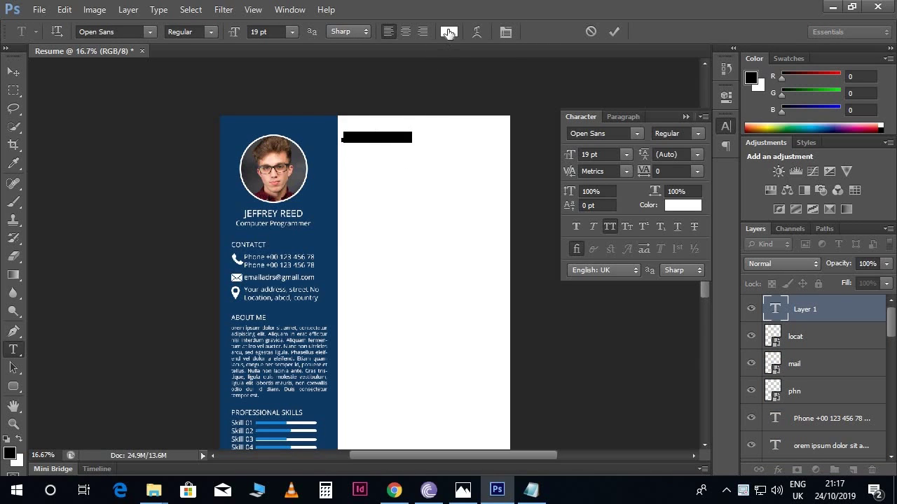
# Style the heading dark blue #06589e, 16 pt, Open Sans Semibold
pyautogui.click(449, 33)
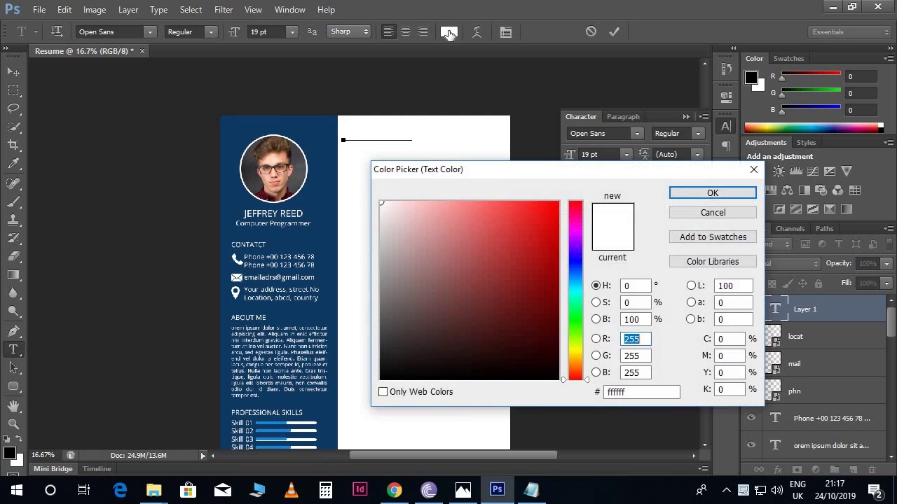
pyautogui.doubleClick(608, 392)
pyautogui.write('06589e')
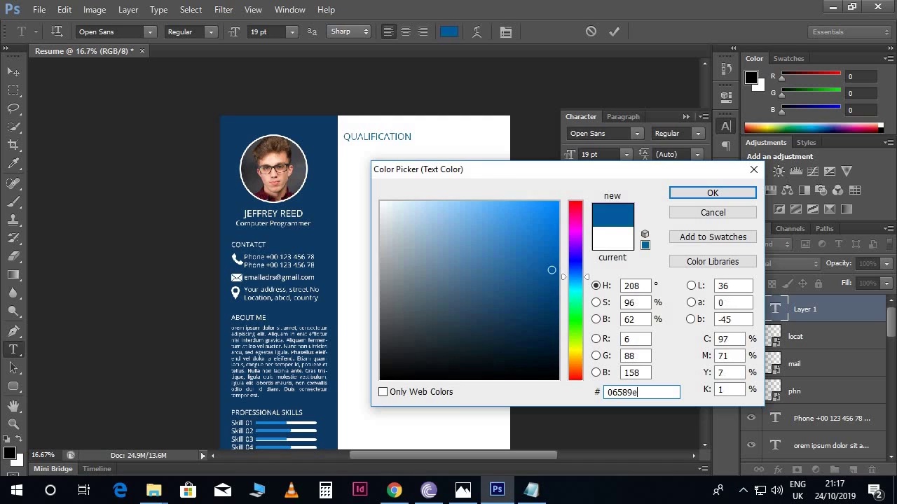
pyautogui.press('Return')
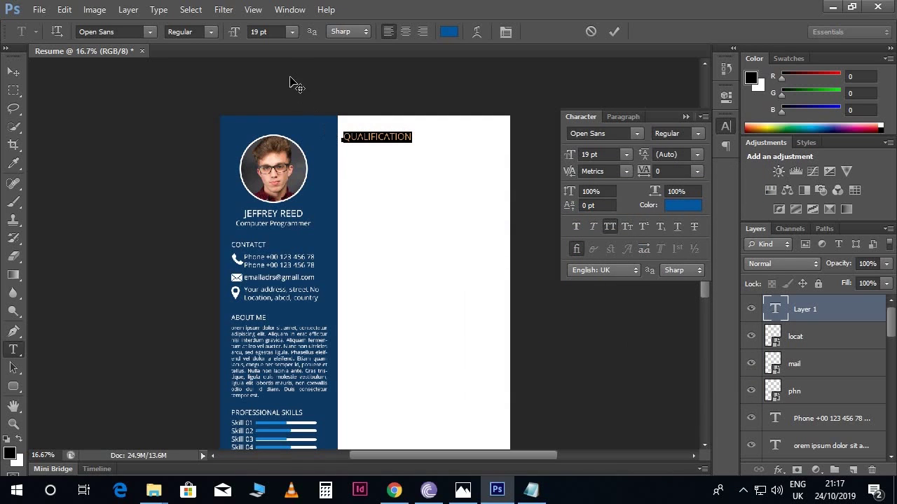
pyautogui.click(234, 32)
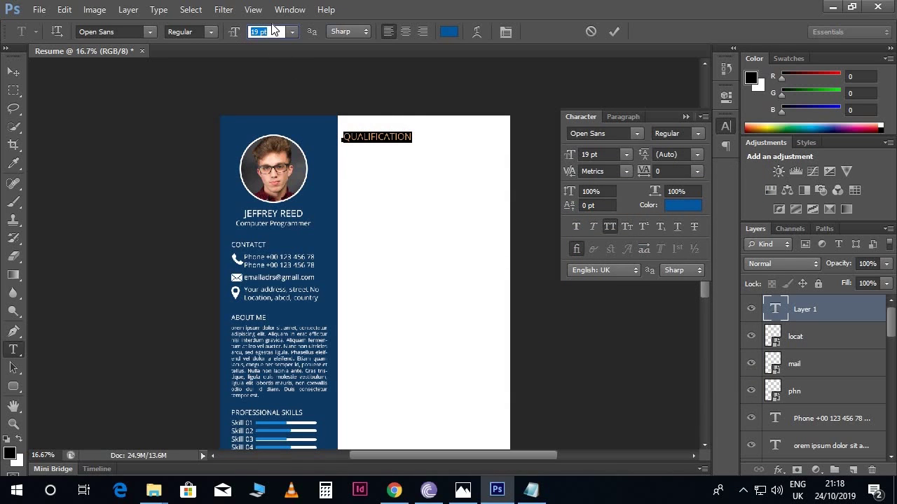
pyautogui.write('16')
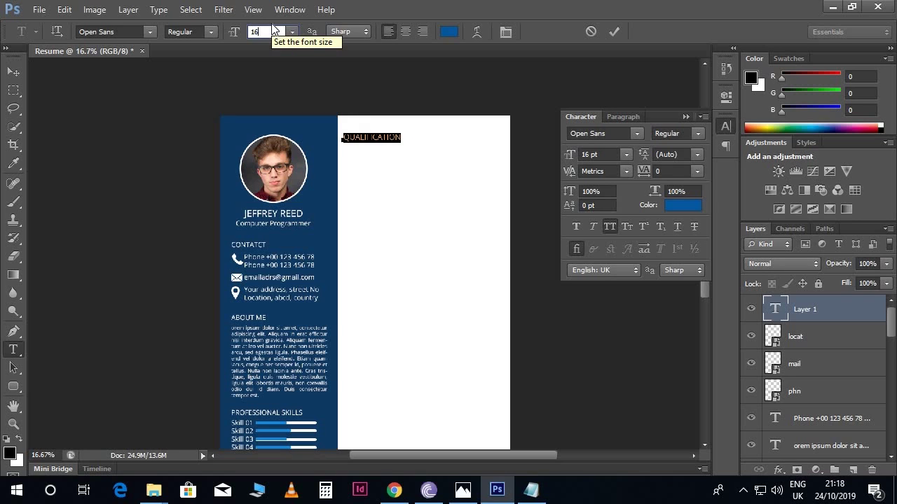
pyautogui.click(210, 35)
pyautogui.click(207, 90)
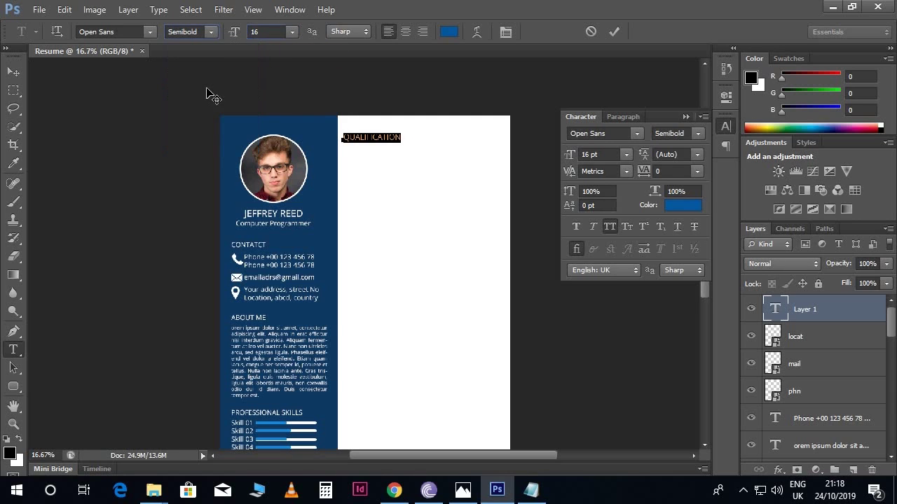
# Commit the QUALIFICATION heading, nudge it slightly down, and zoom in on the resume
pyautogui.click(13, 72)
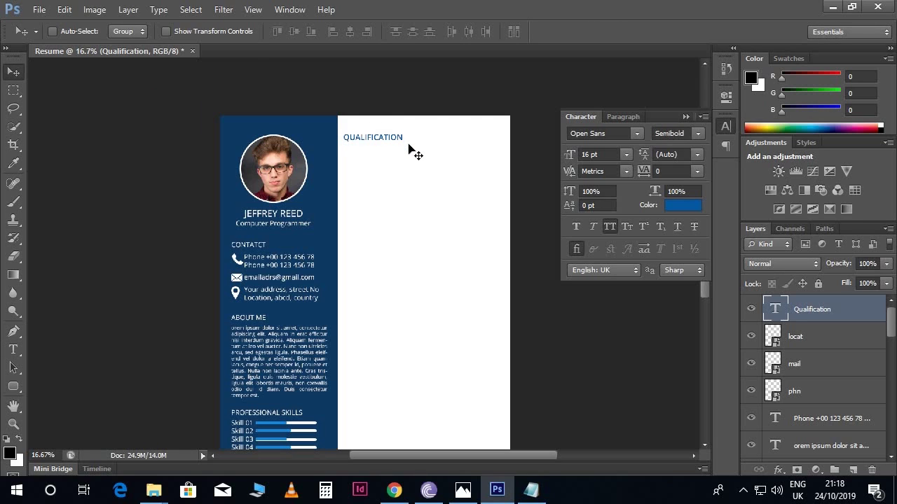
pyautogui.hotkey('shift', 'Down')
pyautogui.hotkey('shift', 'Down')
pyautogui.hotkey('shift', 'Down')
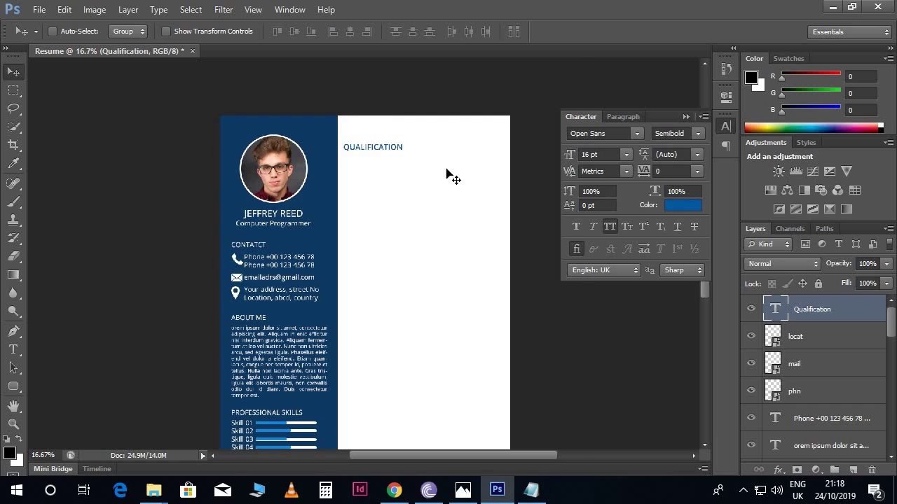
pyautogui.hotkey('ctrl', '+')
pyautogui.scroll(2, 428, 174)
pyautogui.hscroll(2, 395, 159)
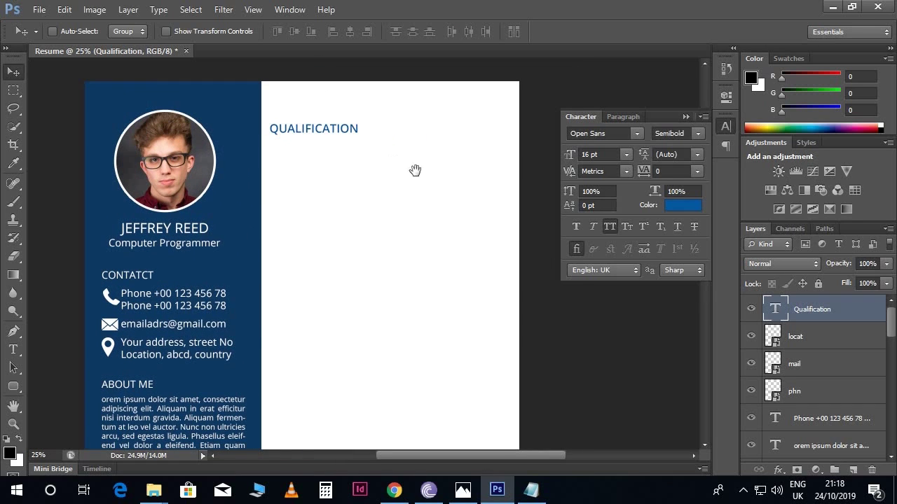
pyautogui.scroll(-1, 428, 181)
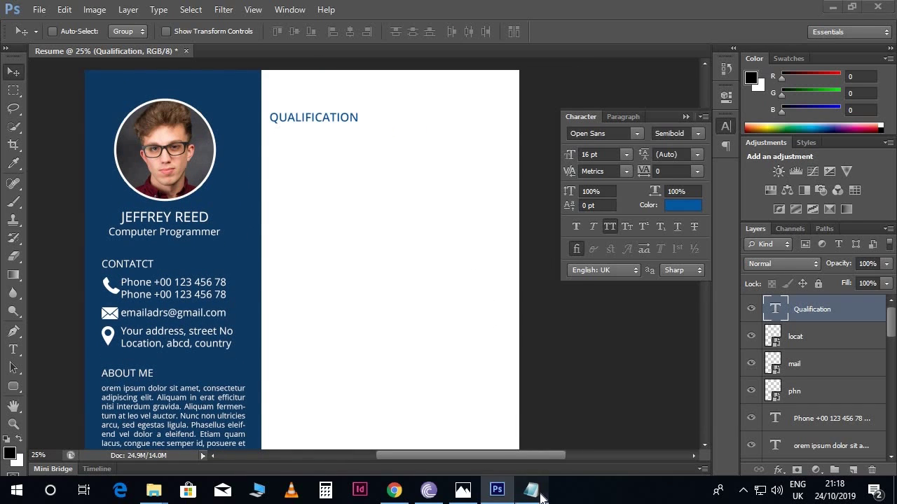
# Paste the '2010-2013 Degree Name / University Name' line from the notes below the heading
pyautogui.click(531, 490)
pyautogui.moveTo(122, 250); pyautogui.dragTo(330, 250)
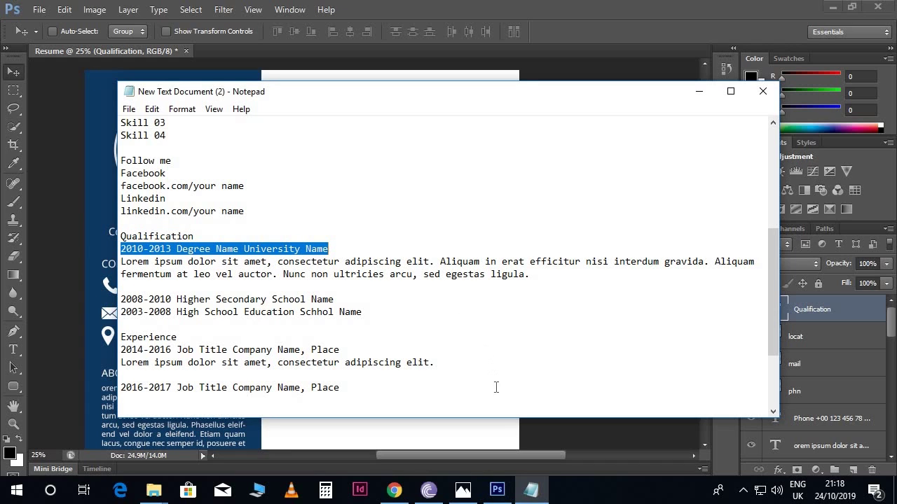
pyautogui.click(512, 442)
pyautogui.press('t')
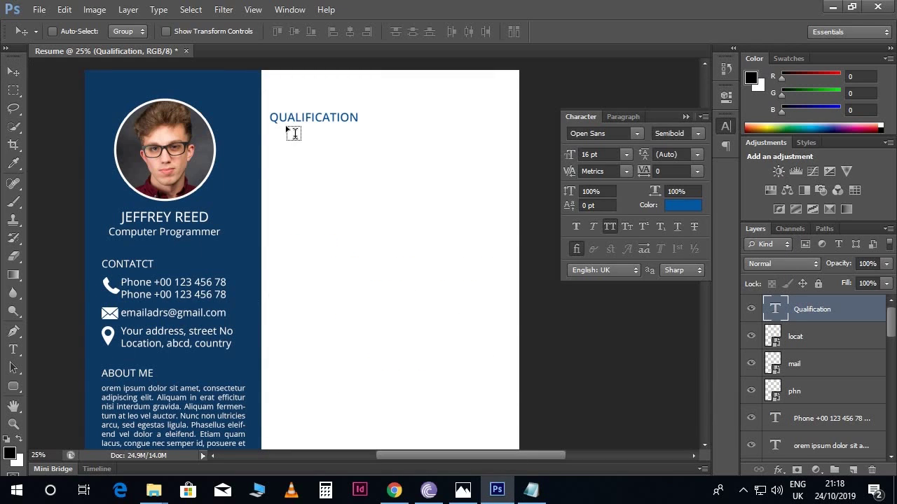
pyautogui.click(271, 130)
pyautogui.write('2010-2013 DEGREE NAME UNIVERSITY NAME')
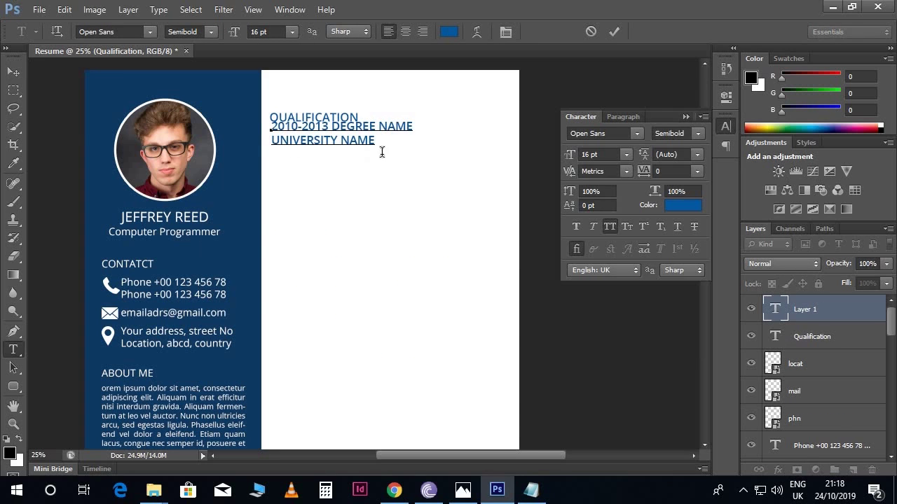
pyautogui.hotkey('ctrl', 'a')
# Make the degree text black, 14 pt Regular, and move it slightly lower
pyautogui.click(449, 31)
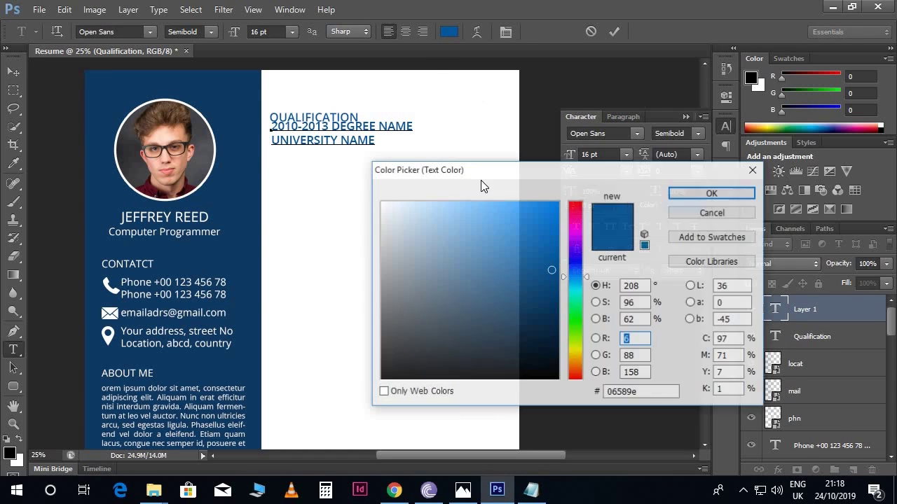
pyautogui.moveTo(389, 371); pyautogui.dragTo(381, 379)
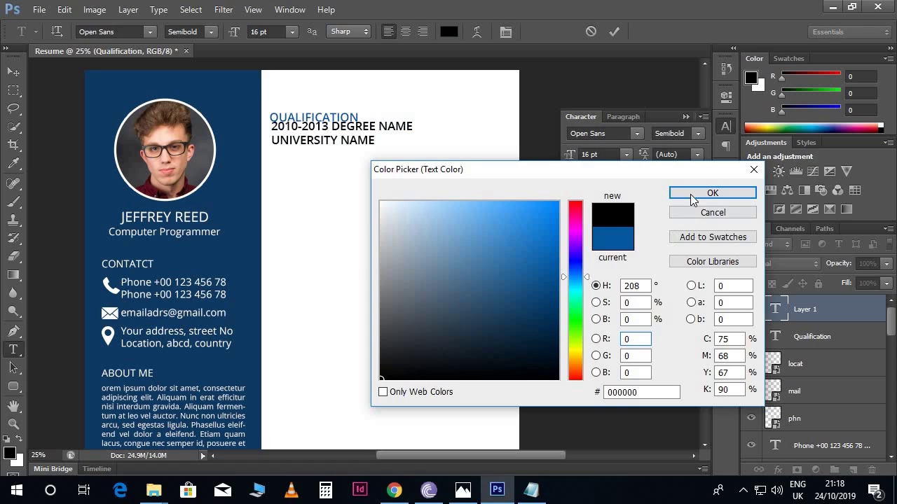
pyautogui.click(712, 194)
pyautogui.click(611, 227)
pyautogui.click(280, 32)
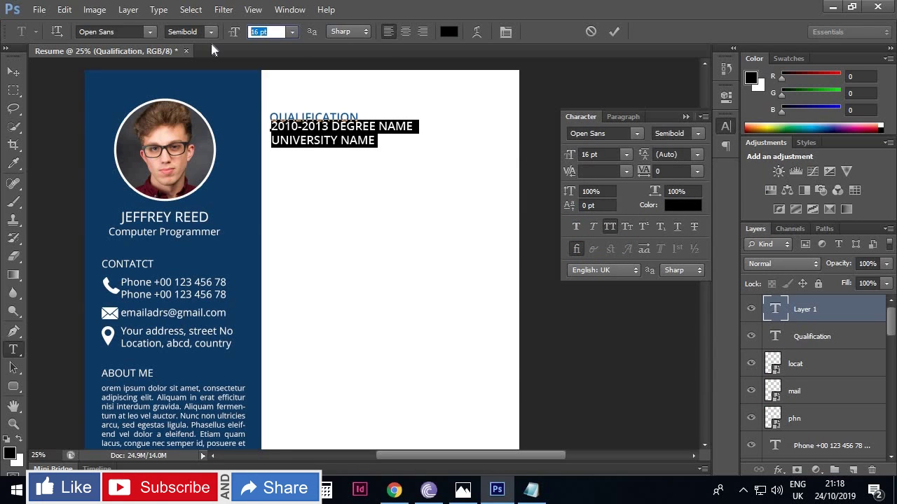
pyautogui.write('14')
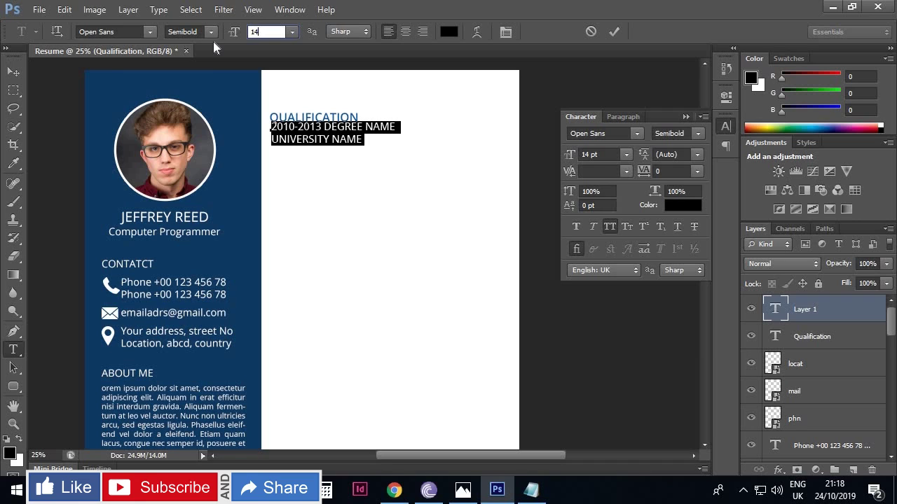
pyautogui.click(211, 33)
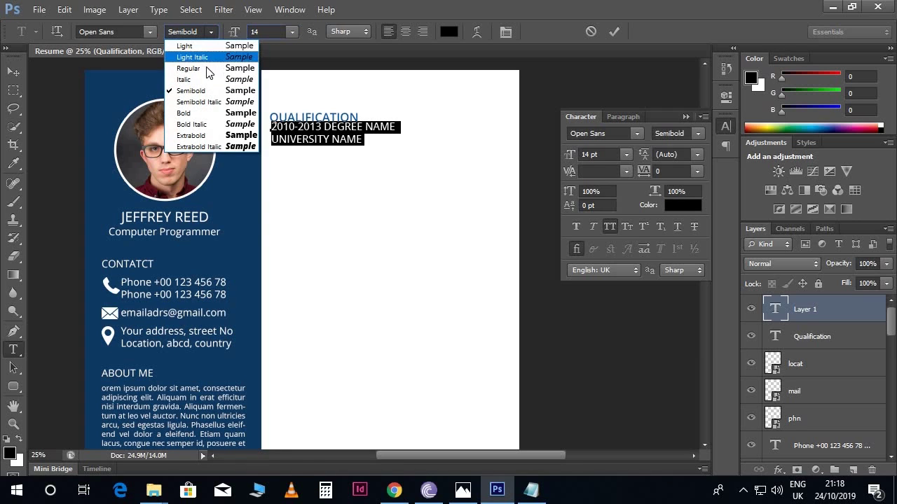
pyautogui.click(210, 68)
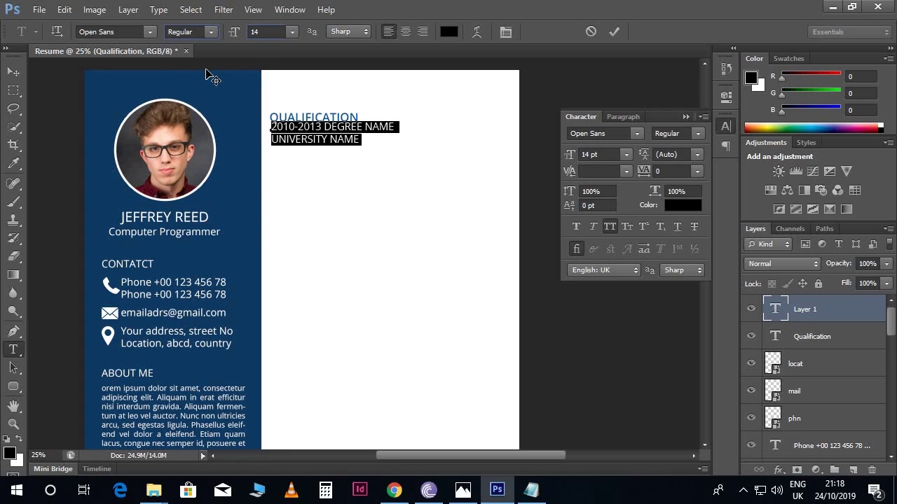
pyautogui.click(13, 71)
pyautogui.moveTo(289, 143); pyautogui.dragTo(288, 153)
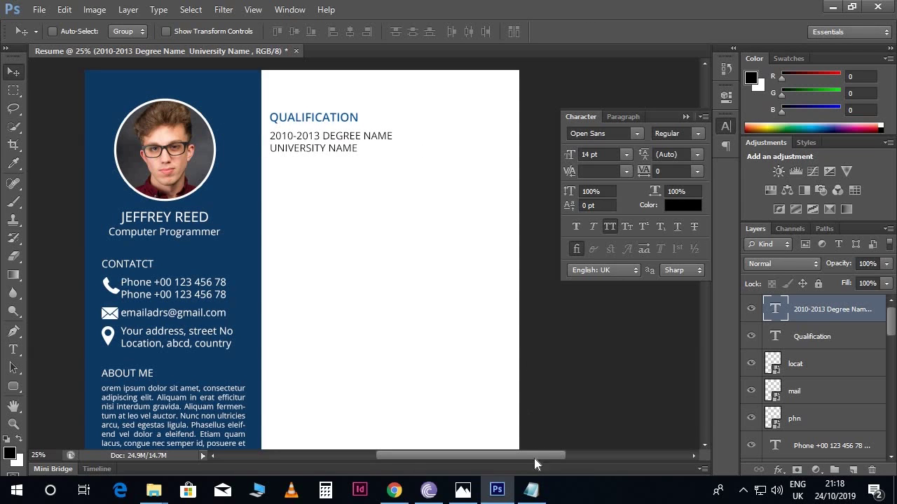
# Paste the Lorem ipsum paragraph from the notes into a text box below the degree line
pyautogui.click(531, 491)
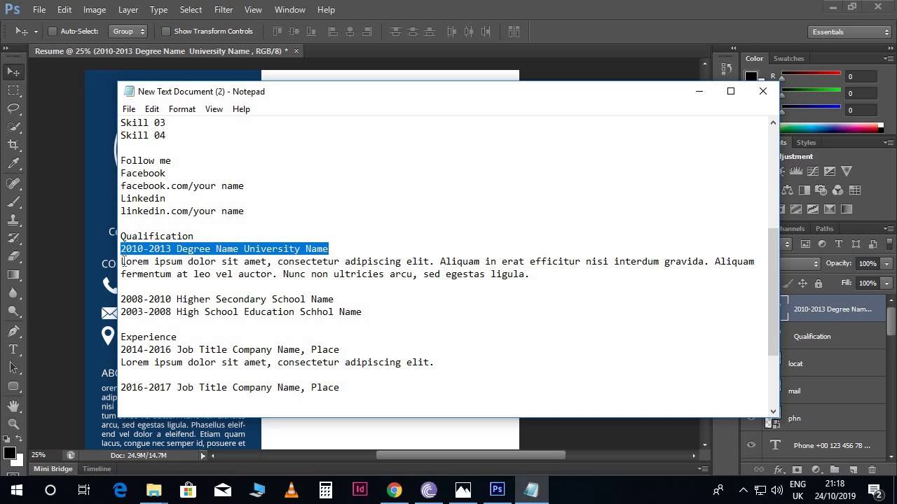
pyautogui.moveTo(122, 262); pyautogui.dragTo(537, 274)
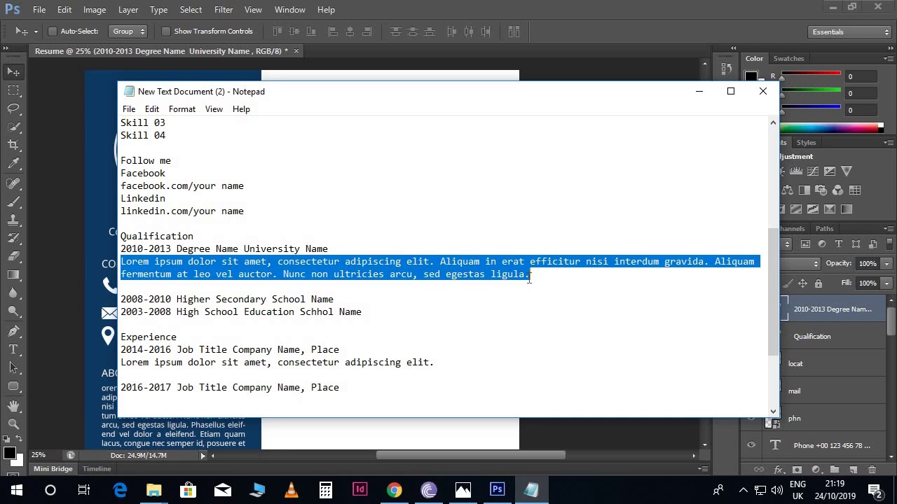
pyautogui.click(607, 420)
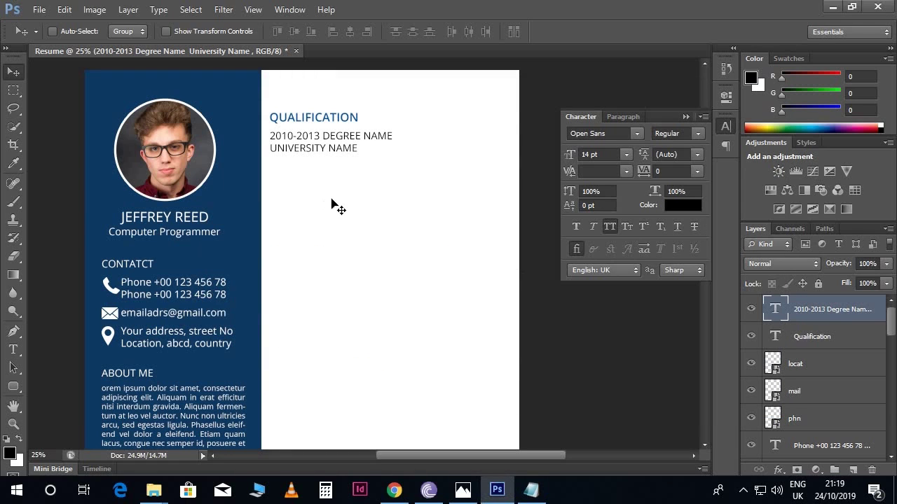
pyautogui.press('t')
pyautogui.moveTo(272, 160); pyautogui.dragTo(488, 222)
pyautogui.hotkey('ctrl', 'v')
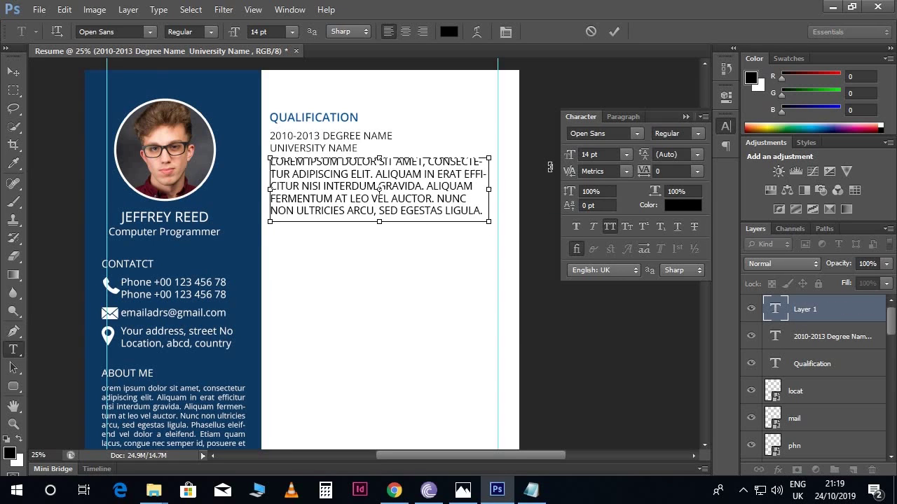
# Set the paragraph to 11 pt without all caps, fit its box to the column, nudge it up
pyautogui.hotkey('ctrl', 'a')
pyautogui.click(610, 227)
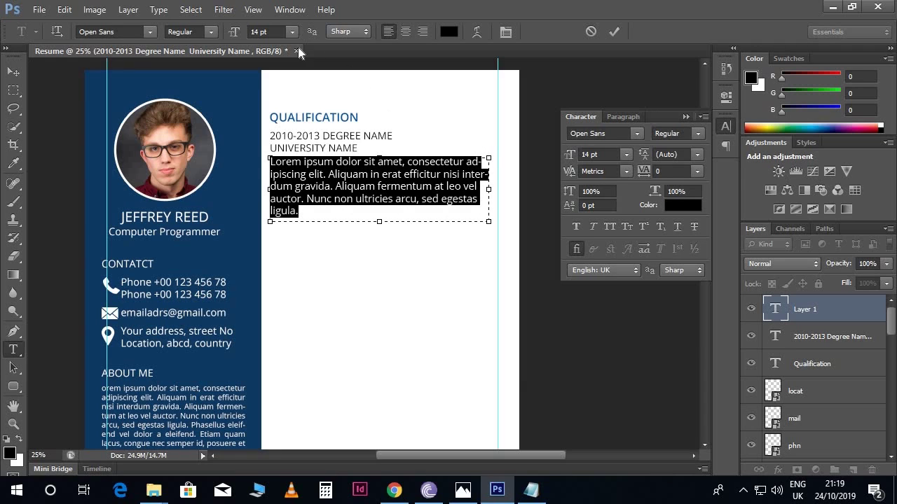
pyautogui.click(271, 31)
pyautogui.write('11')
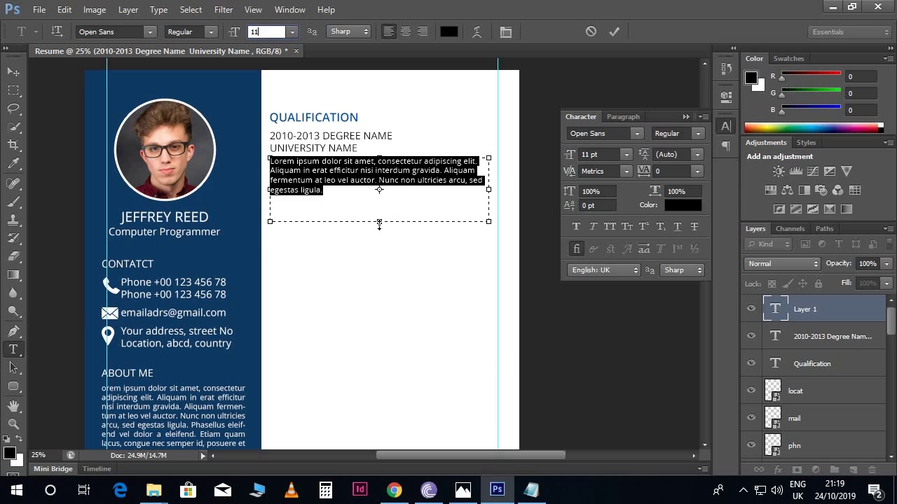
pyautogui.moveTo(379, 221); pyautogui.dragTo(379, 198)
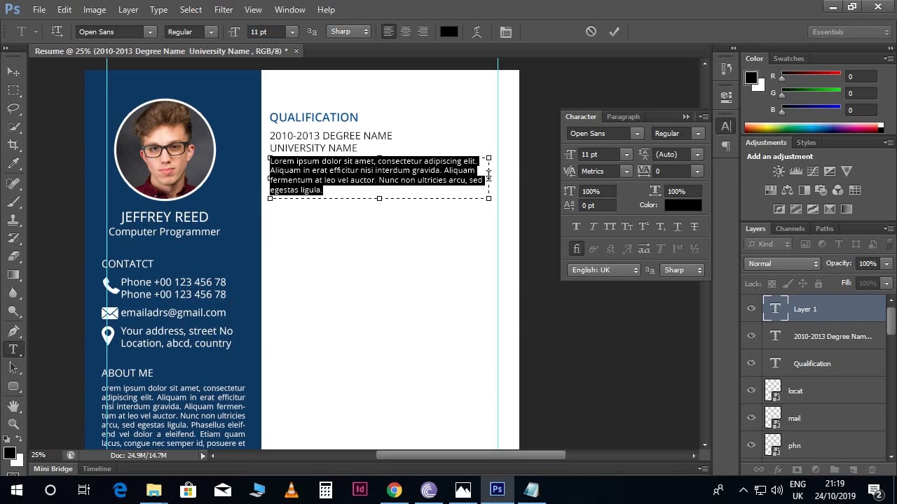
pyautogui.moveTo(490, 179); pyautogui.dragTo(497, 179)
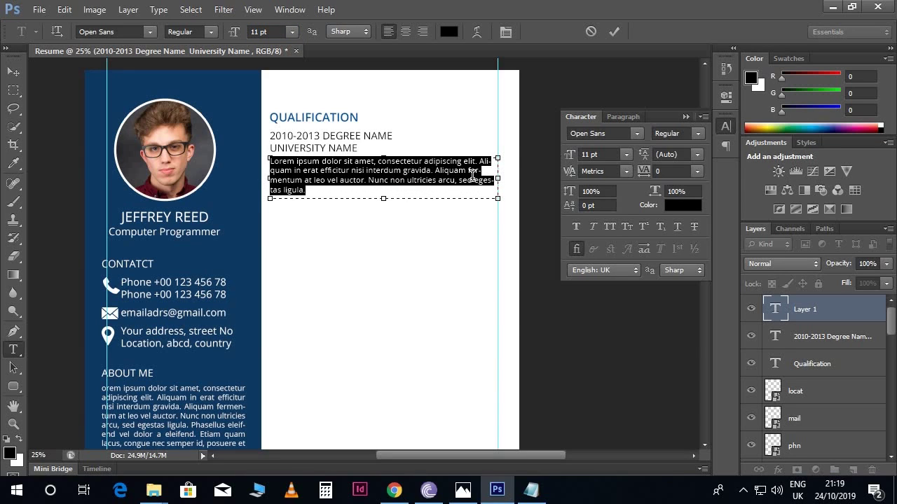
pyautogui.click(13, 71)
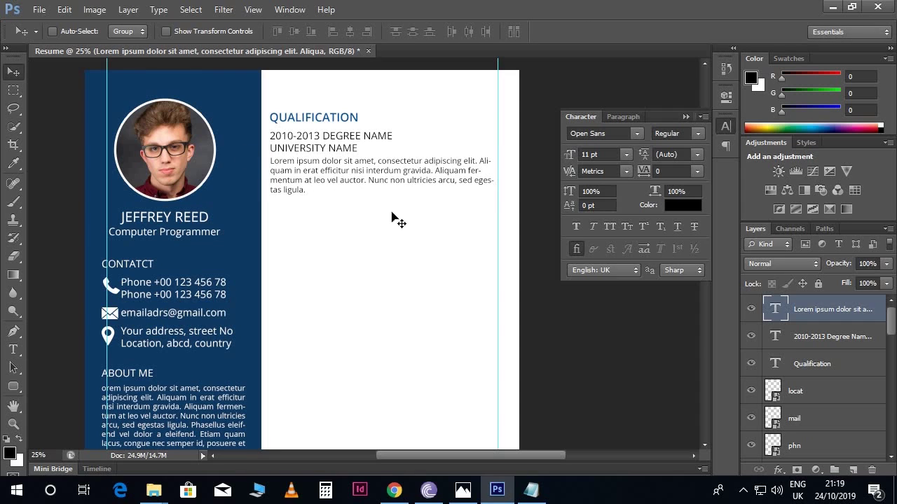
pyautogui.hotkey('shift', 'Up')
# Duplicate the degree heading below the paragraph and replace it with the 2008-2010 Higher Secondary line
pyautogui.rightClick(346, 153)
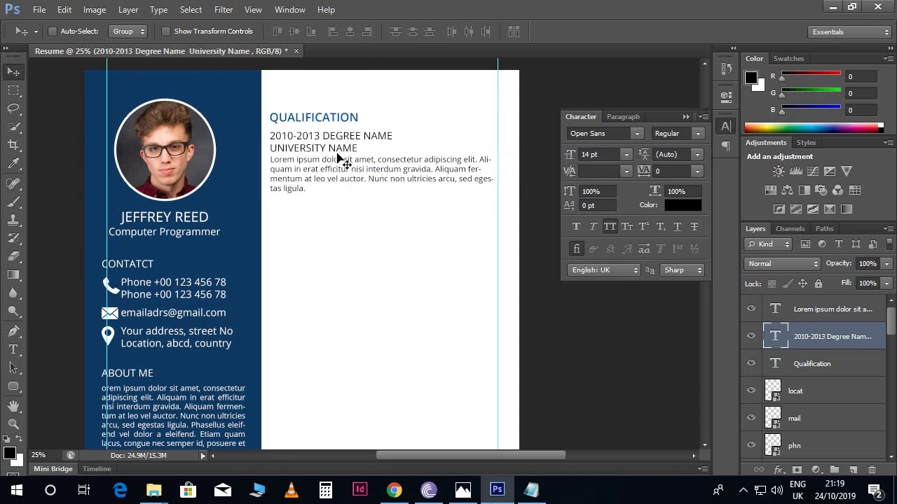
pyautogui.moveTo(341, 153); pyautogui.dragTo(343, 219)
pyautogui.click(531, 491)
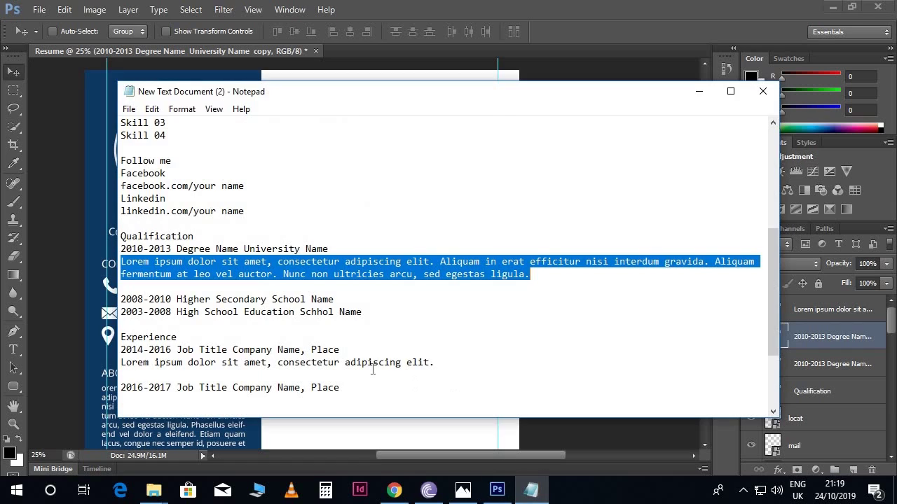
pyautogui.moveTo(337, 299); pyautogui.dragTo(126, 300)
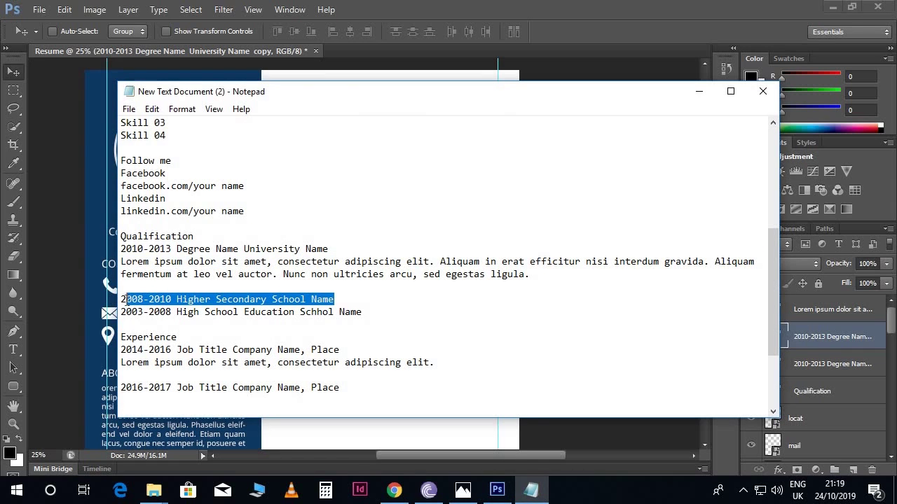
pyautogui.click(511, 438)
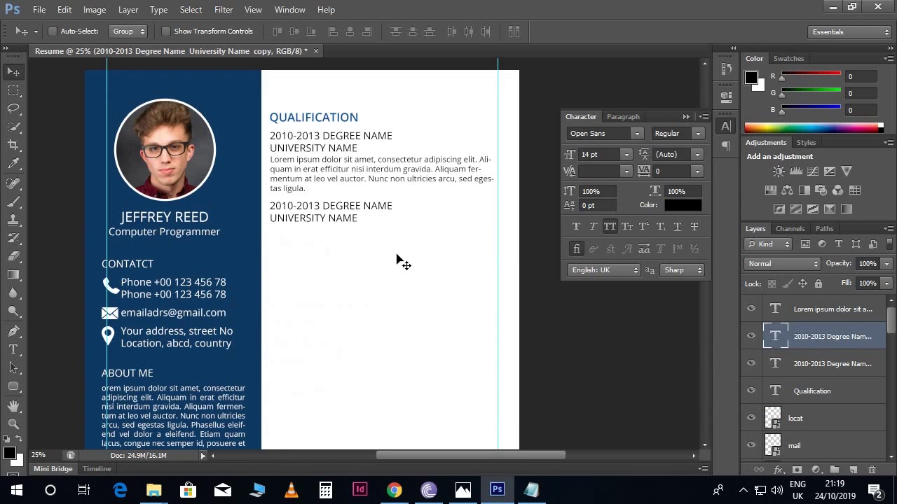
pyautogui.press('t')
pyautogui.click(341, 210)
pyautogui.hotkey('ctrl', 'a')
pyautogui.hotkey('ctrl', 'v')
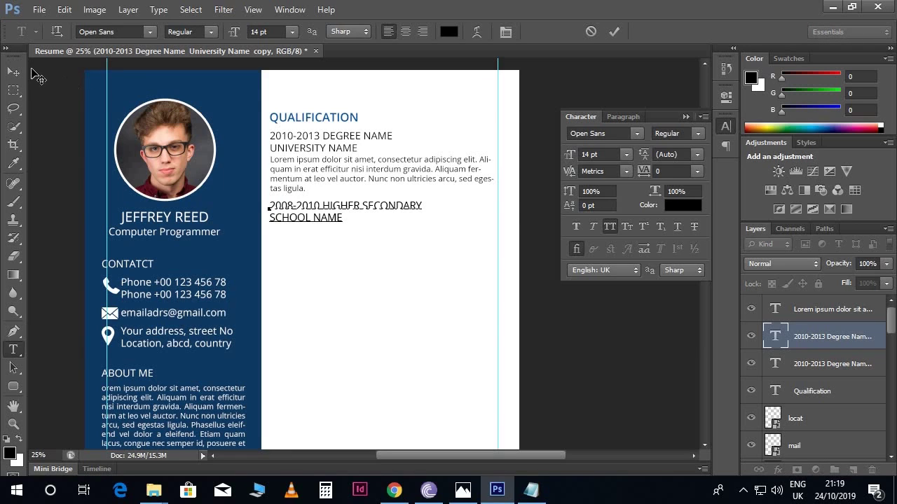
pyautogui.click(16, 73)
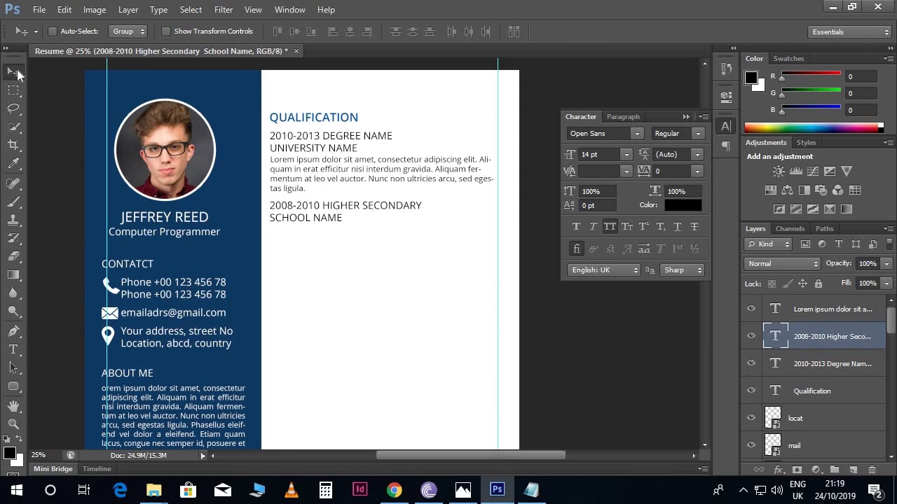
# Duplicate the description paragraph below the Higher Secondary heading
pyautogui.rightClick(332, 183)
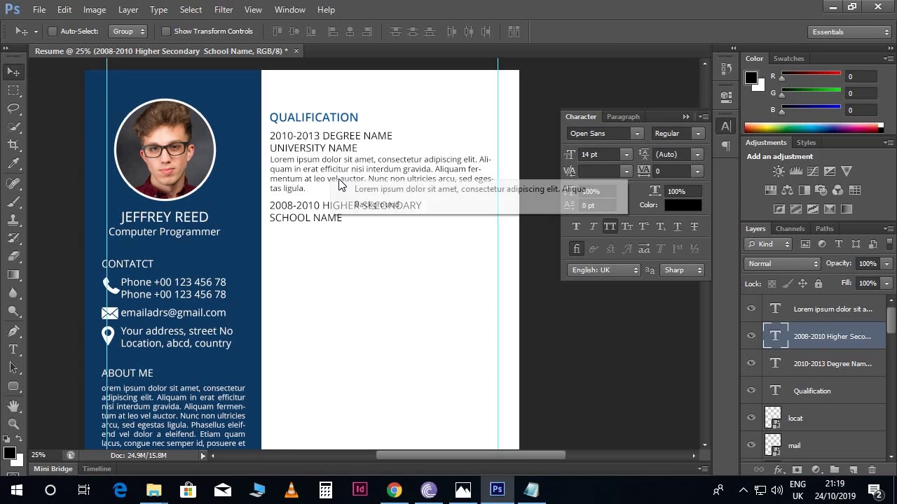
pyautogui.click(357, 186)
pyautogui.moveTo(350, 170); pyautogui.dragTo(348, 244)
pyautogui.hotkey('ctrl', 'j')
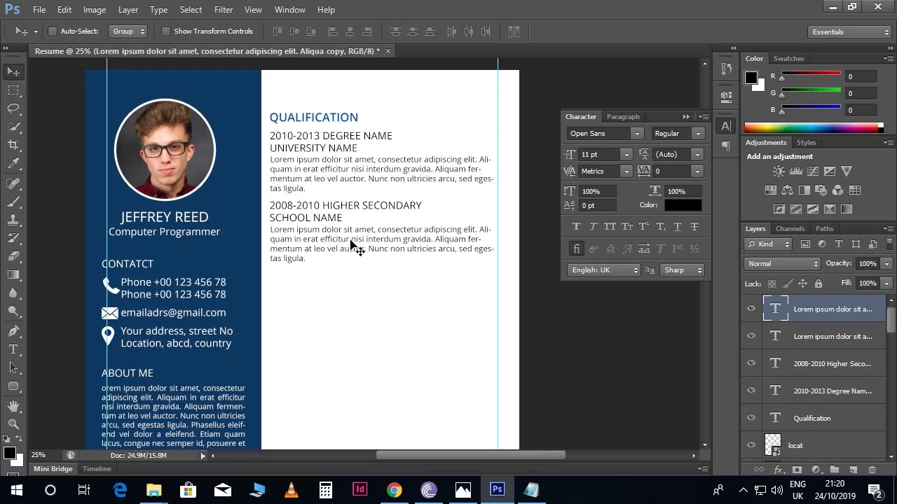
pyautogui.scroll(-3, 347, 225)
# Duplicate the Higher Secondary heading below the second paragraph
pyautogui.rightClick(319, 145)
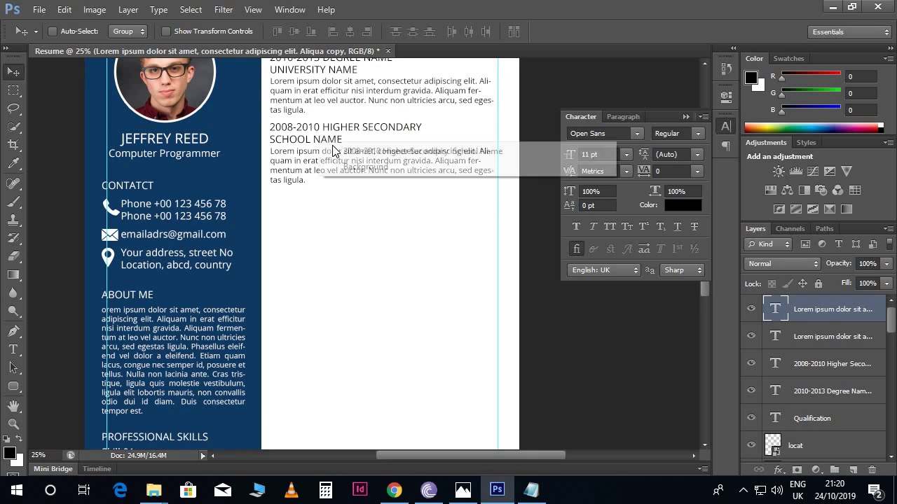
pyautogui.click(336, 150)
pyautogui.moveTo(325, 147); pyautogui.dragTo(323, 217)
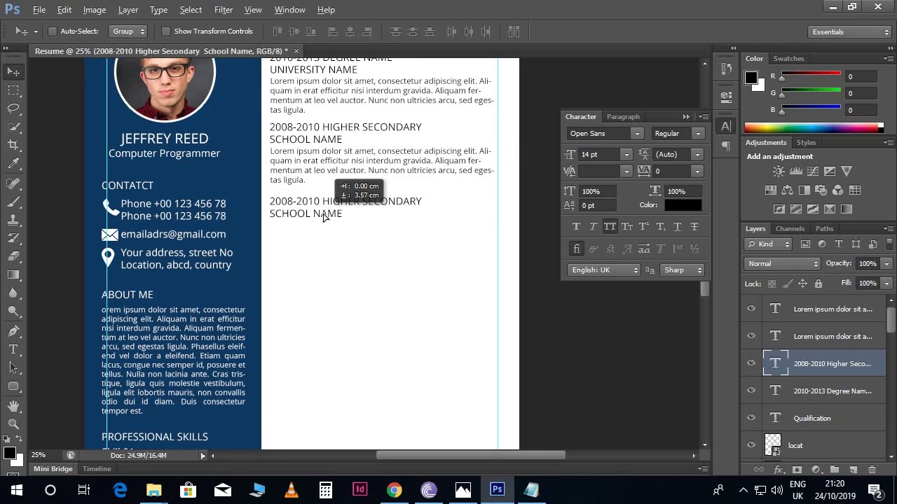
pyautogui.hotkey('ctrl', 'j')
pyautogui.moveTo(320, 213); pyautogui.dragTo(316, 209)
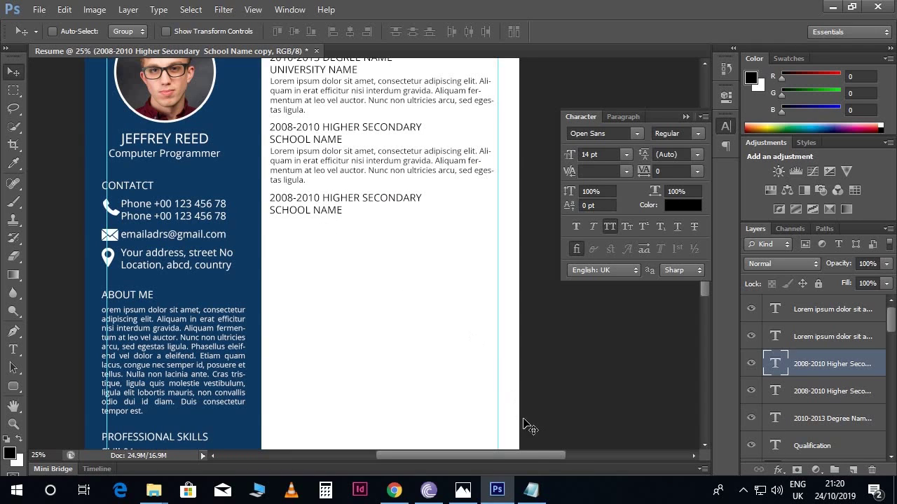
# Replace the third heading's text with the 2003-2008 High School Education line
pyautogui.click(531, 490)
pyautogui.moveTo(366, 311); pyautogui.dragTo(118, 313)
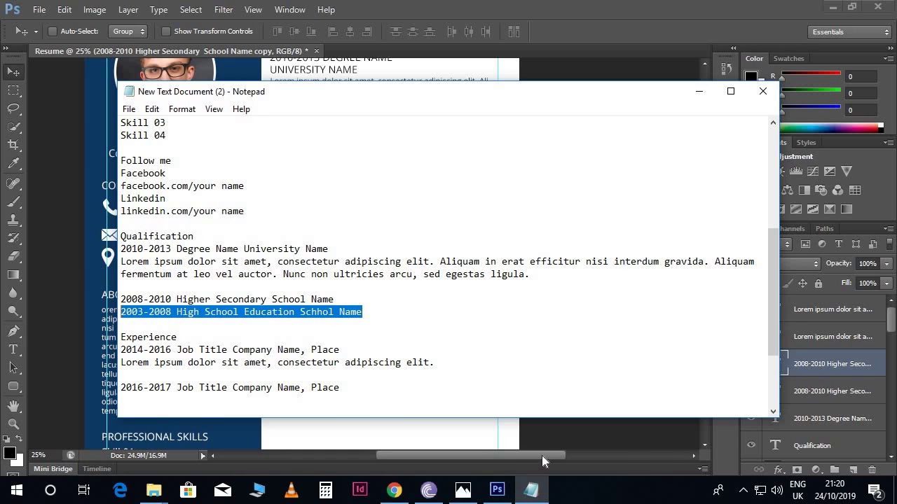
pyautogui.click(526, 423)
pyautogui.press('t')
pyautogui.click(342, 205)
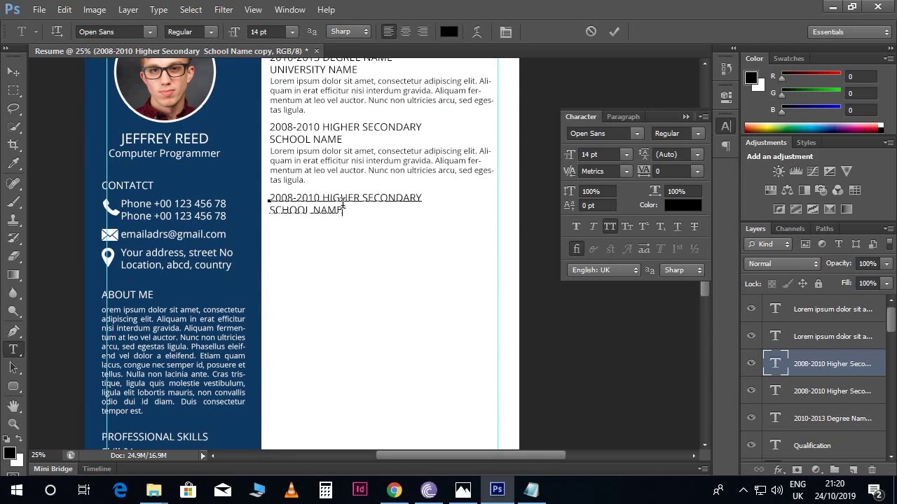
pyautogui.hotkey('ctrl', 'a')
pyautogui.write('2003-2008 HIGH SCHOOL EDUCATION SCHHOL NAME')
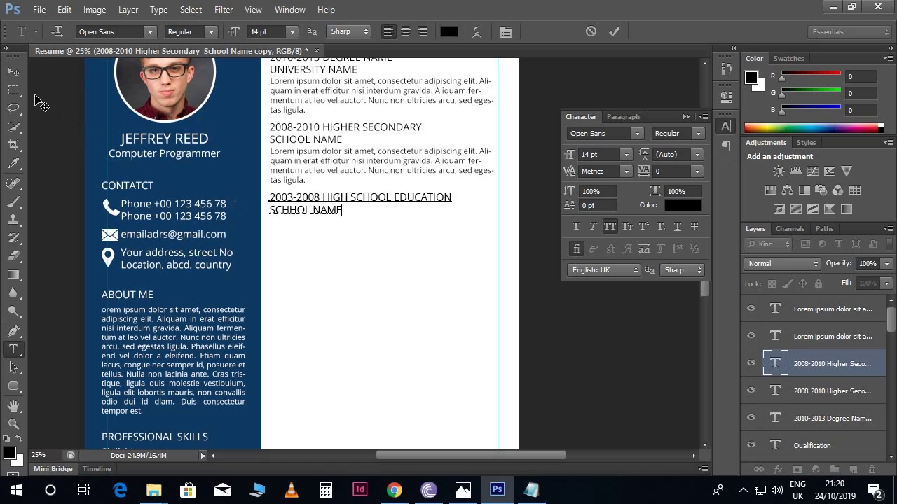
pyautogui.click(13, 71)
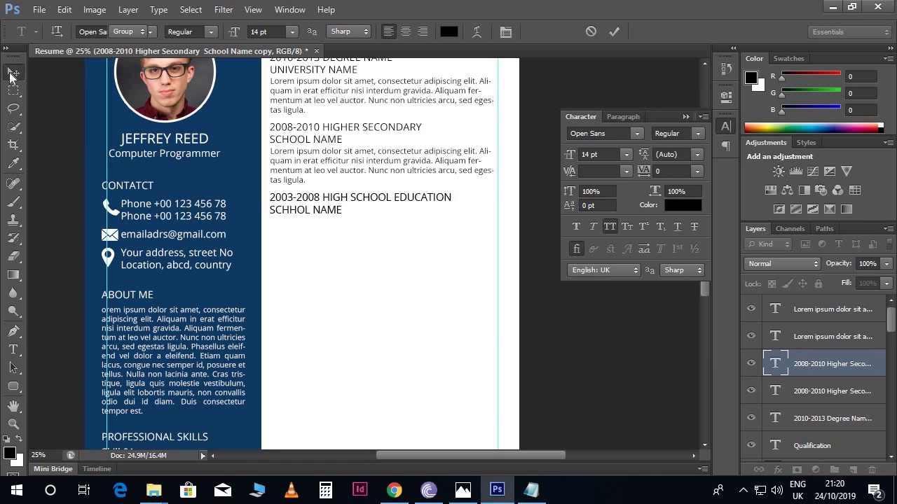
# Duplicate the description paragraph below the High School Education heading
pyautogui.rightClick(311, 175)
pyautogui.click(343, 177)
pyautogui.moveTo(344, 175); pyautogui.dragTo(338, 244)
pyautogui.hotkey('ctrl', 'j')
pyautogui.scroll(3, 403, 223)
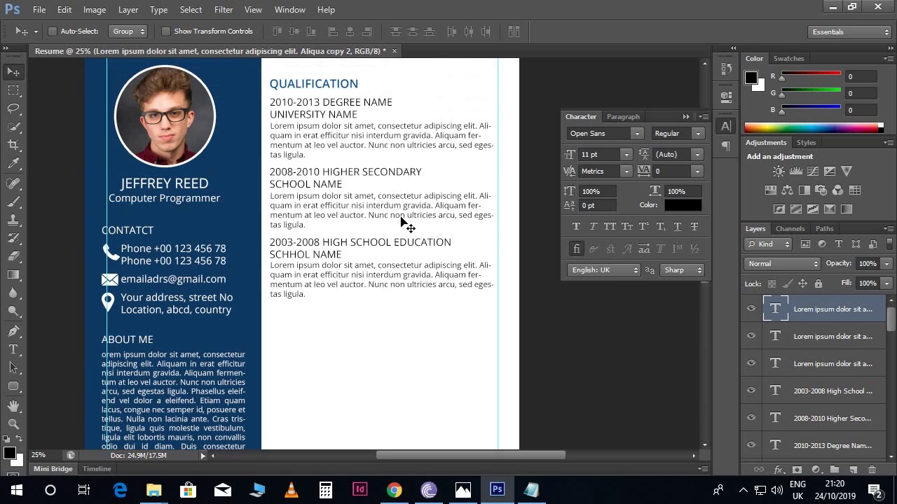
pyautogui.scroll(-1, 403, 223)
pyautogui.rightClick(326, 89)
# Duplicate the QUALIFICATION heading below the last entry and retitle it EXPERIENCE
pyautogui.click(361, 93)
pyautogui.moveTo(355, 94); pyautogui.dragTo(344, 335)
pyautogui.scroll(-3, 375, 354)
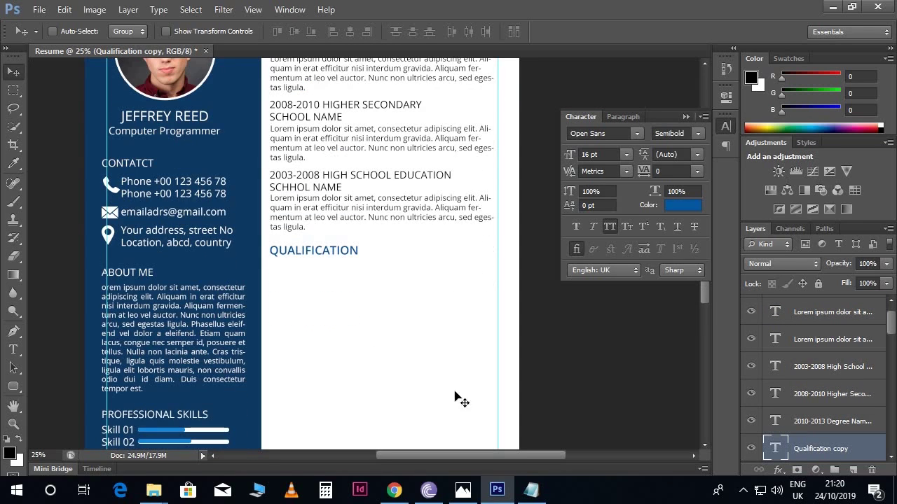
pyautogui.click(531, 490)
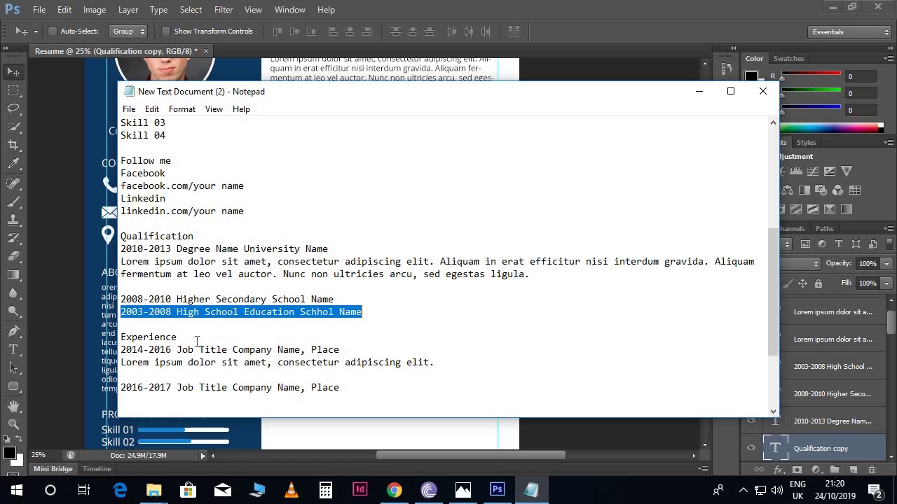
pyautogui.moveTo(179, 338); pyautogui.dragTo(123, 327)
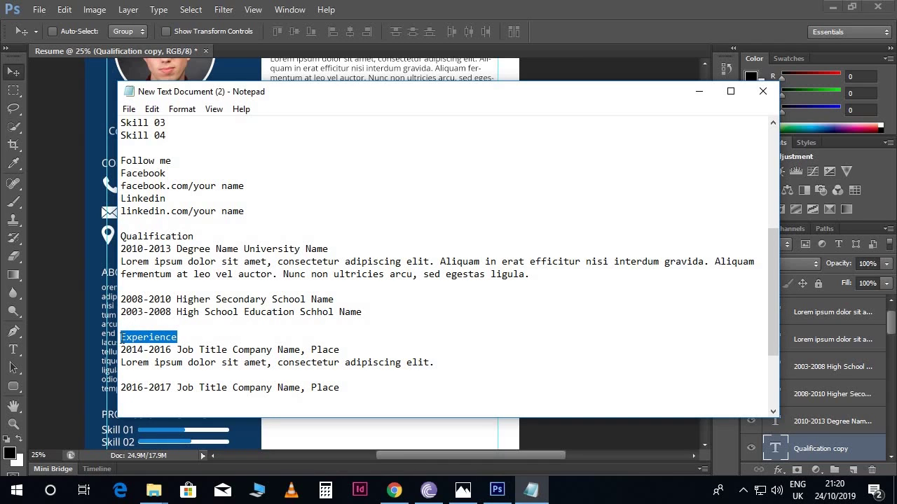
pyautogui.click(106, 335)
pyautogui.press('t')
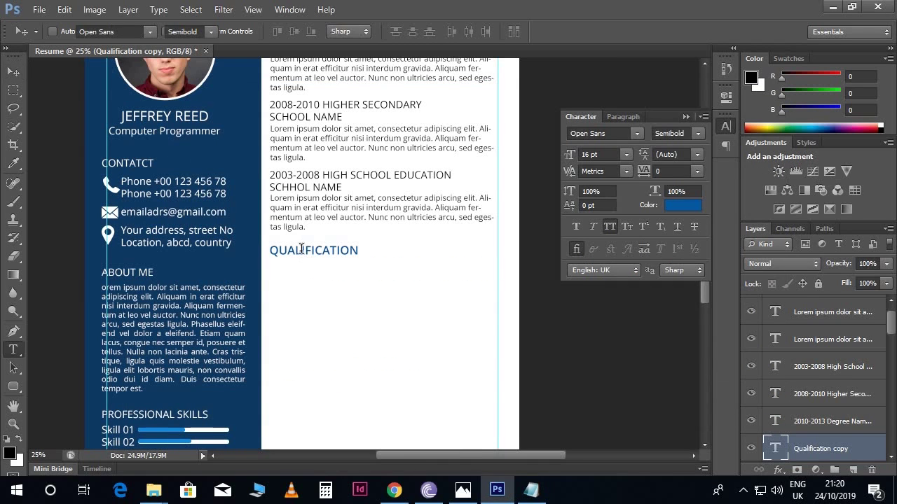
pyautogui.click(303, 251)
pyautogui.hotkey('ctrl', 'a')
pyautogui.hotkey('ctrl', 'v')
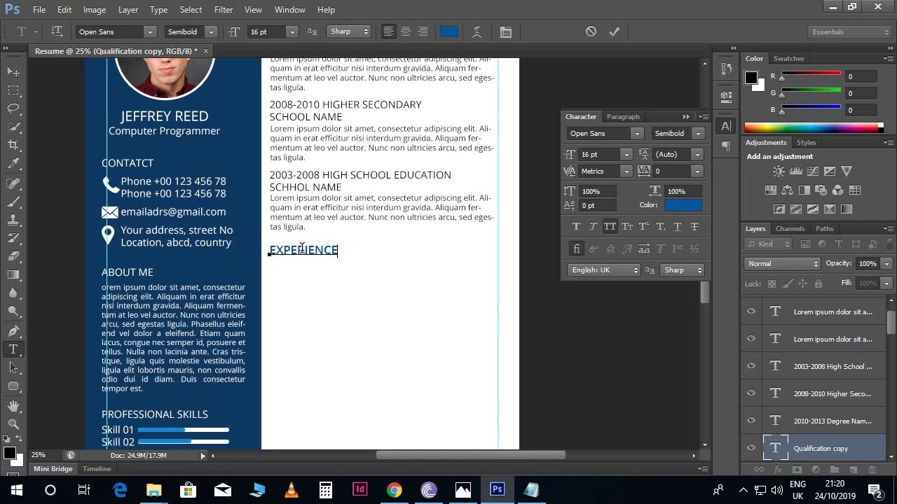
pyautogui.click(17, 73)
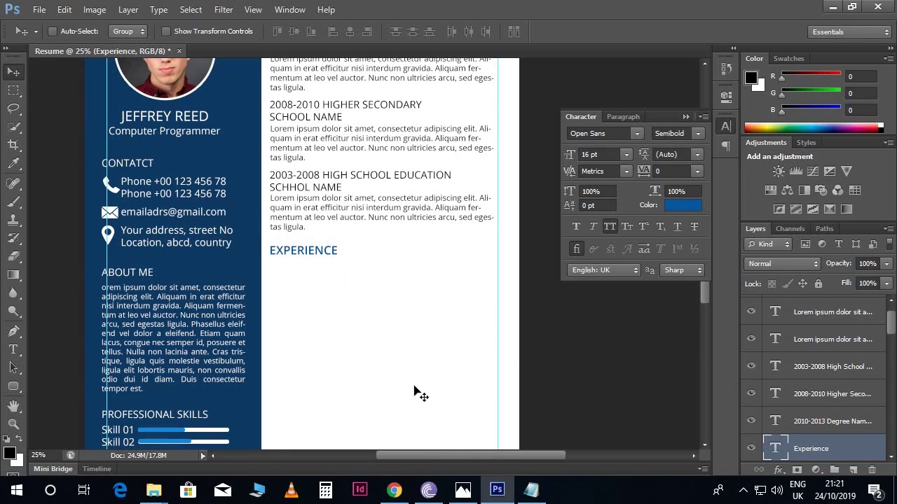
# Copy the 2014-2016 job title line and duplicate the High School heading below EXPERIENCE
pyautogui.click(525, 493)
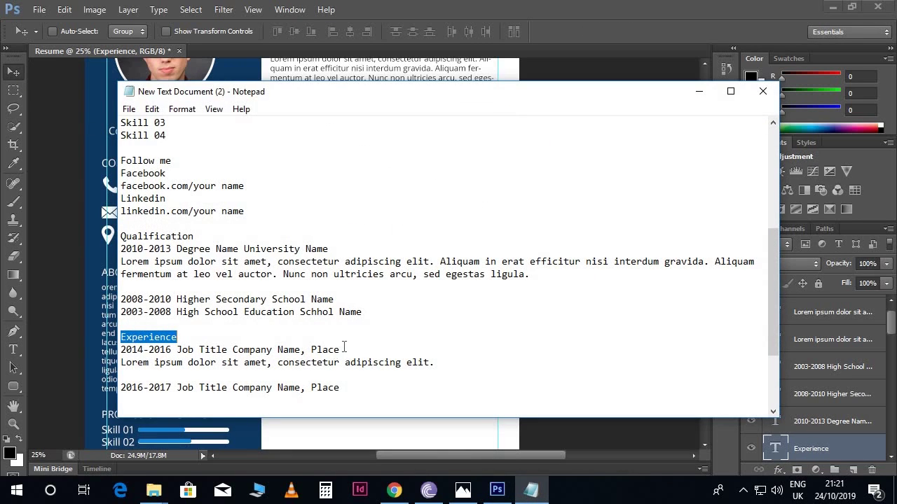
pyautogui.moveTo(344, 348); pyautogui.dragTo(126, 346)
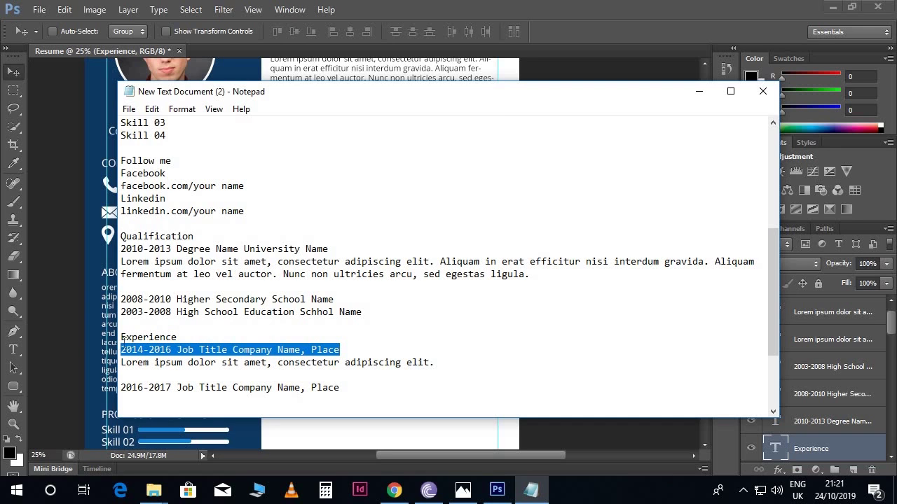
pyautogui.hotkey('alt', 'Tab')
pyautogui.rightClick(354, 185)
pyautogui.click(481, 184)
pyautogui.moveTo(357, 189); pyautogui.dragTo(360, 275)
pyautogui.scroll(2, 363, 278)
pyautogui.scroll(-2, 363, 279)
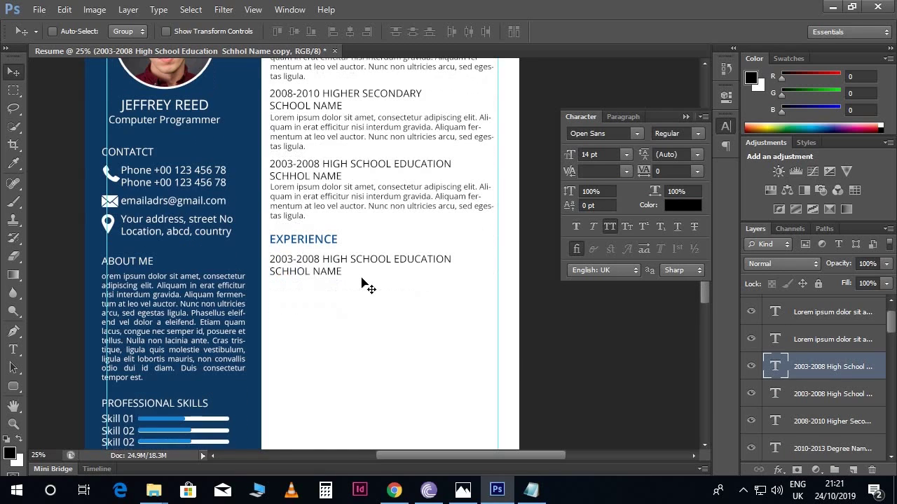
# Replace the copied heading with the 2014-2016 Job Title / Company Name, Place line
pyautogui.press('t')
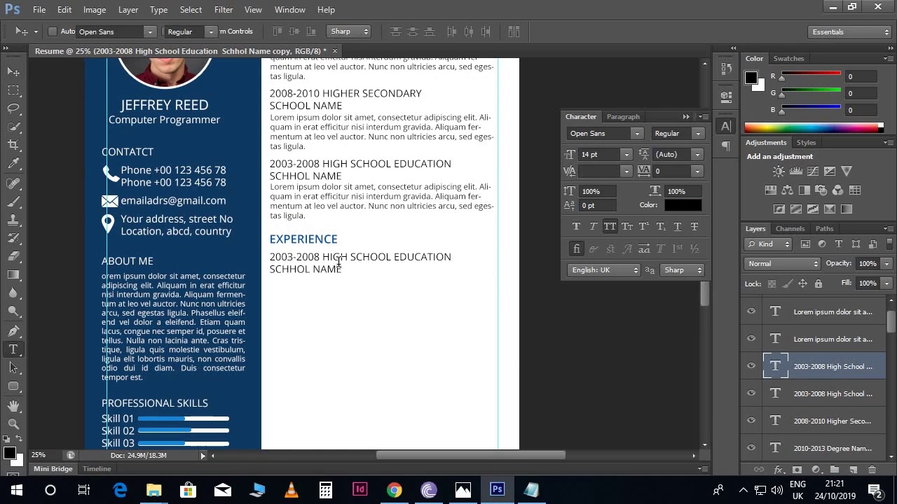
pyautogui.click(339, 262)
pyautogui.hotkey('ctrl', 'a')
pyautogui.hotkey('ctrl', 'v')
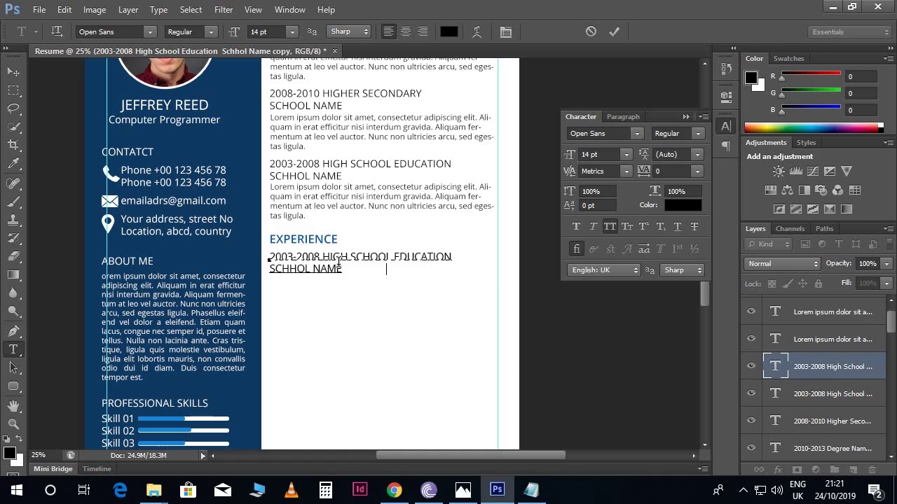
pyautogui.click(13, 71)
# Duplicate the description paragraph below the new job title entry
pyautogui.rightClick(337, 208)
pyautogui.click(365, 213)
pyautogui.moveTo(364, 208)
pyautogui.mouseDown()
pyautogui.moveTo(365, 295)
pyautogui.moveTo(377, 309)
pyautogui.mouseUp()
pyautogui.scroll(-1, 389, 315)
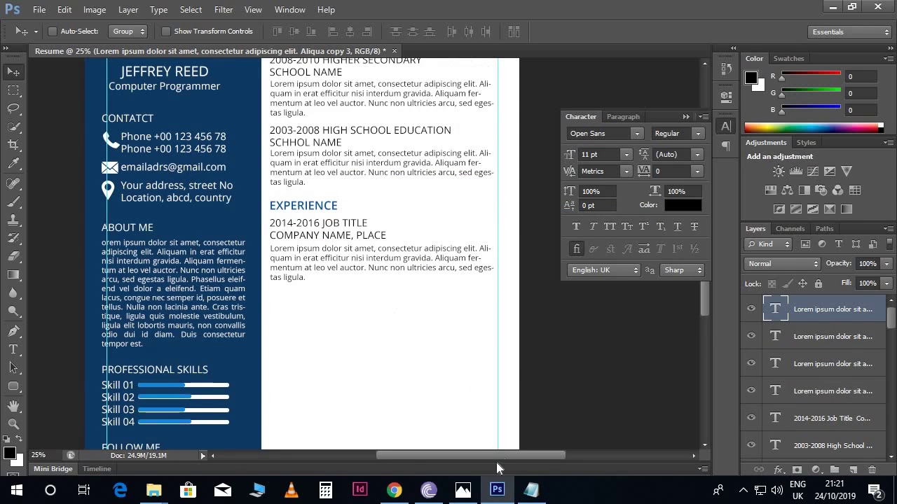
pyautogui.click(531, 489)
# Replace the first job's description with a single Lorem ipsum line and shrink its box
pyautogui.click(441, 362)
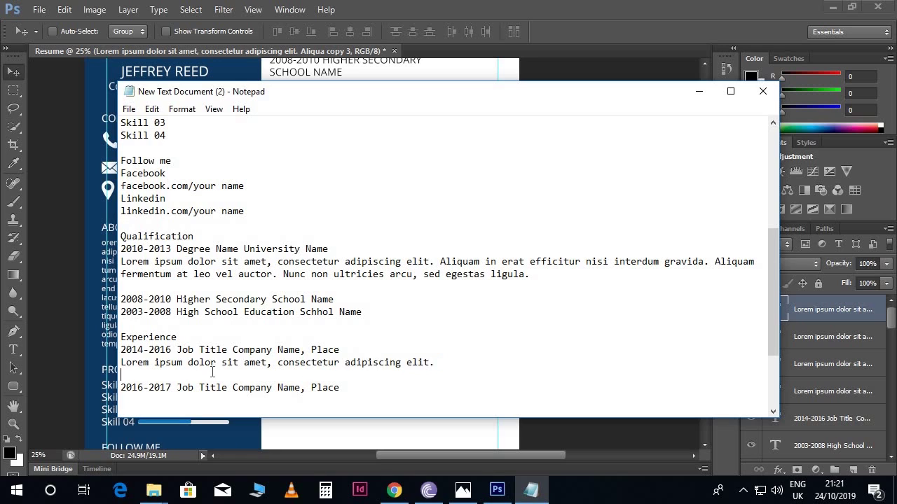
pyautogui.keyDown('shift'); pyautogui.click(121, 365); pyautogui.keyUp('shift')
pyautogui.click(109, 359)
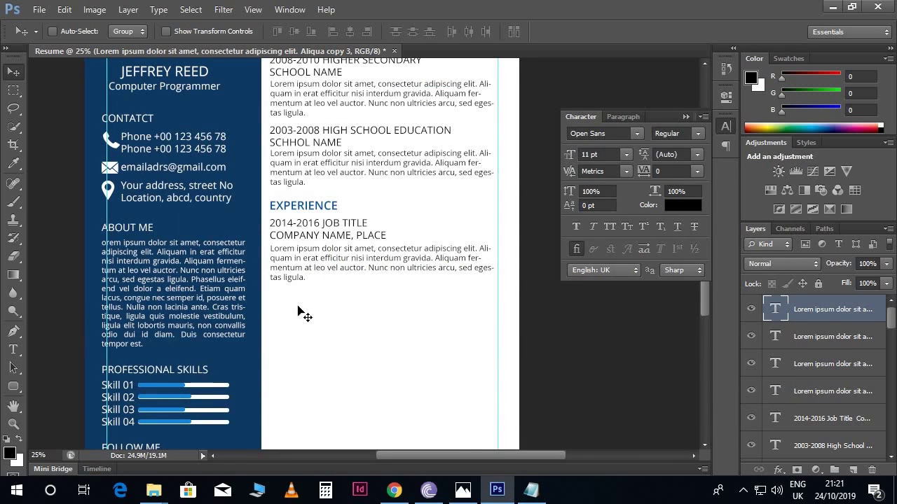
pyautogui.scroll(1, 296, 310)
pyautogui.scroll(1, 300, 310)
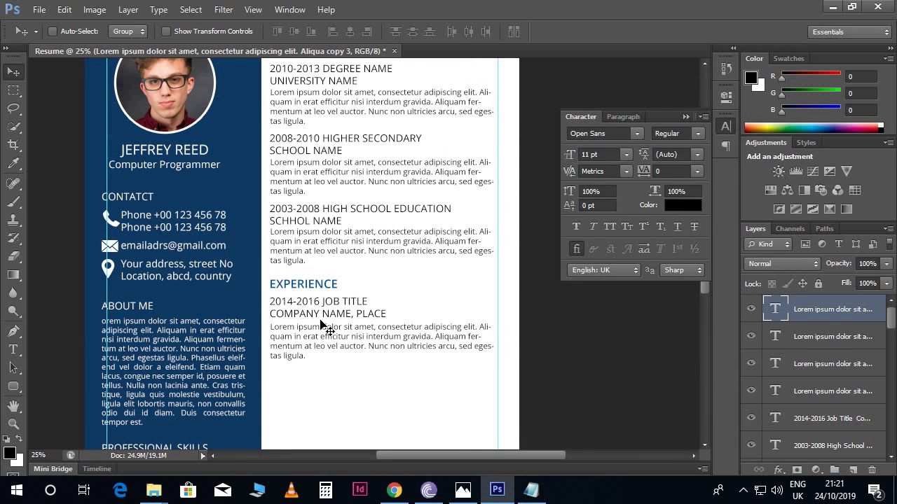
pyautogui.press('t')
pyautogui.click(326, 339)
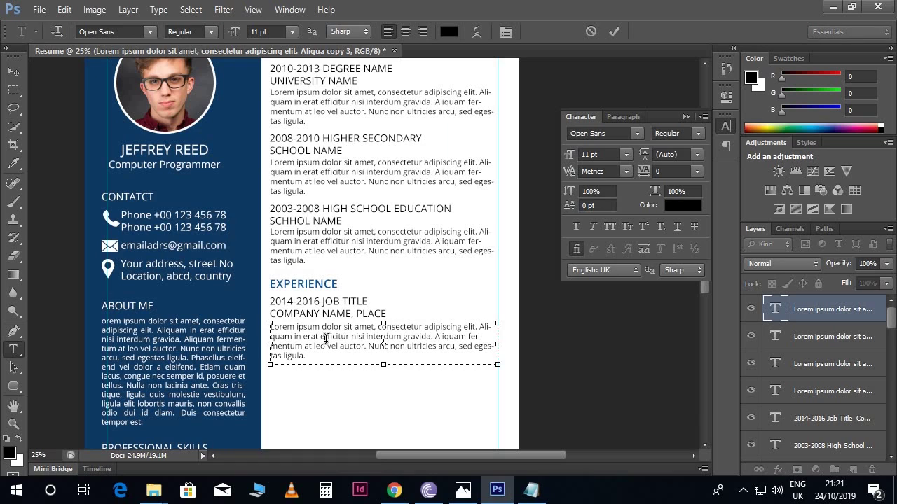
pyautogui.scroll(-2, 326, 346)
pyautogui.scroll(-1, 329, 349)
pyautogui.hotkey('ctrl', 'a')
pyautogui.hotkey('ctrl', 'v')
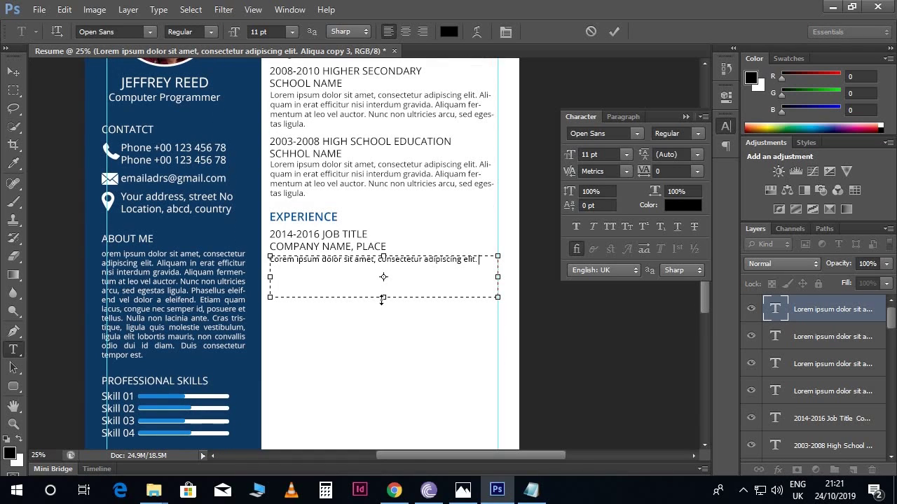
pyautogui.moveTo(382, 299); pyautogui.dragTo(379, 271)
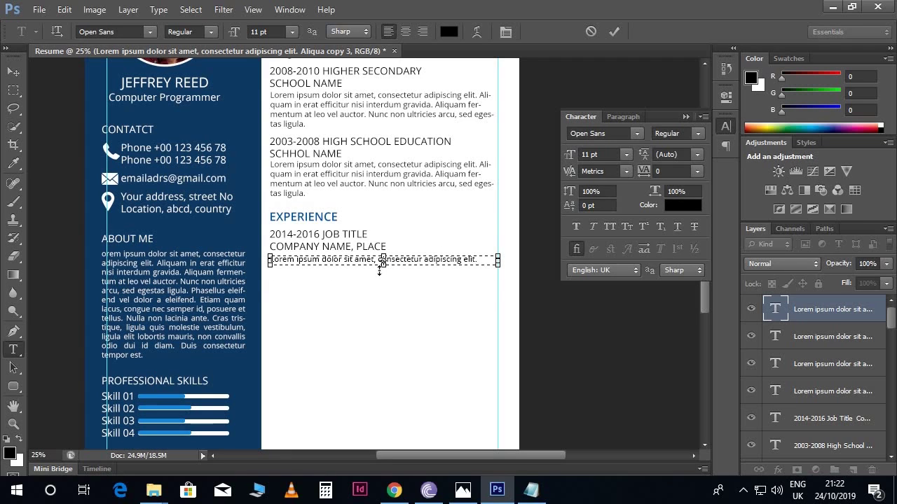
# Duplicate the 2014-2016 job title block below the description line
pyautogui.click(15, 76)
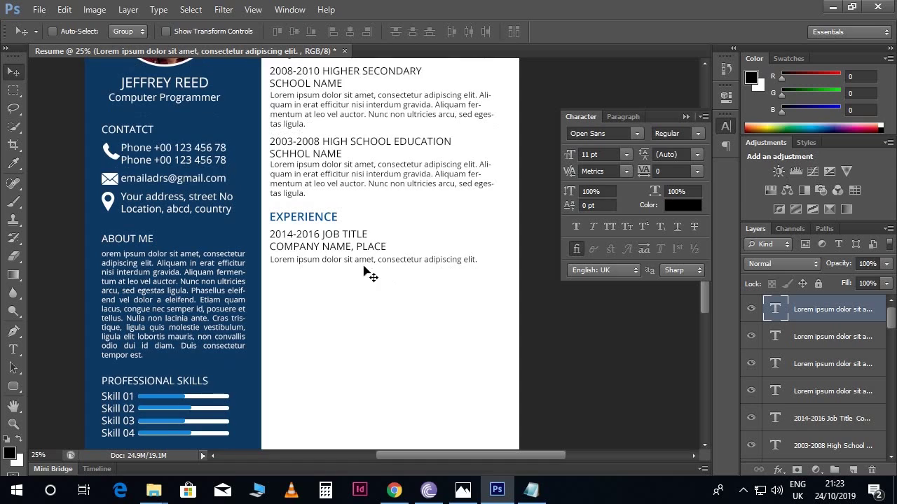
pyautogui.rightClick(334, 253)
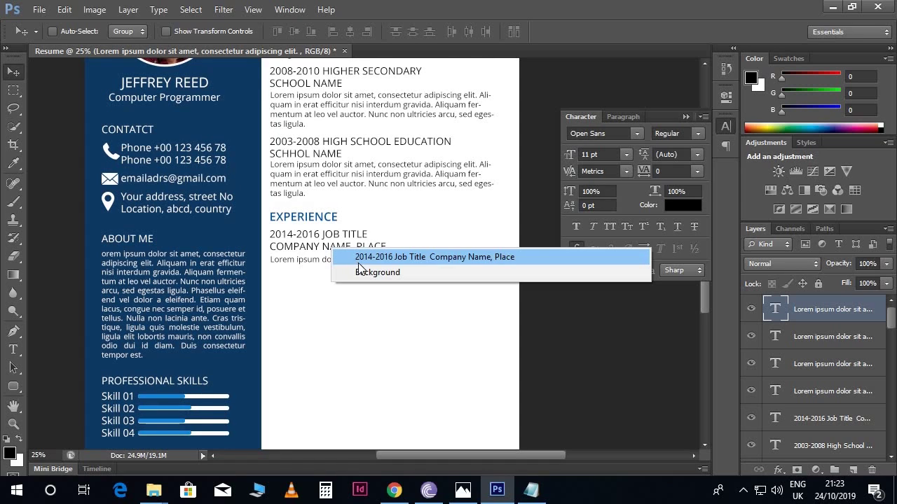
pyautogui.click(352, 256)
pyautogui.moveTo(353, 251); pyautogui.dragTo(357, 295)
# Change the duplicated title to the 2016-2017 Job Title / Company Name, Place line from the notes
pyautogui.scroll(-1, 392, 293)
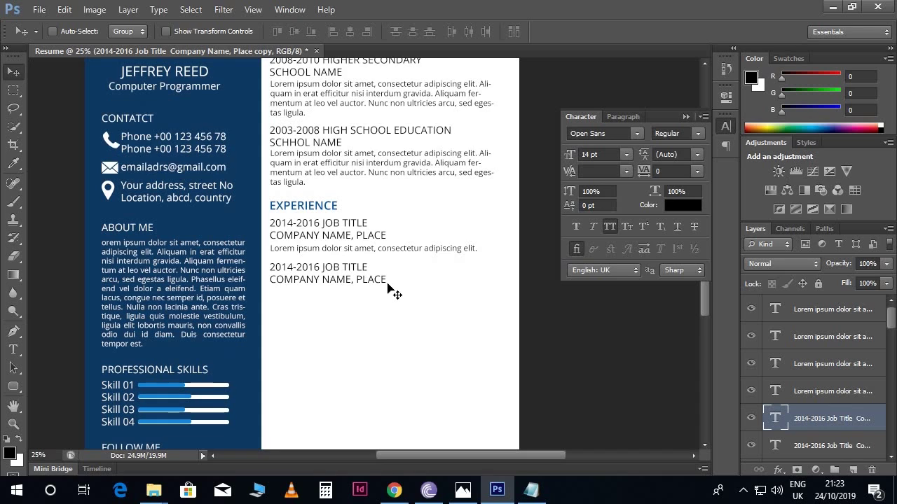
pyautogui.click(531, 491)
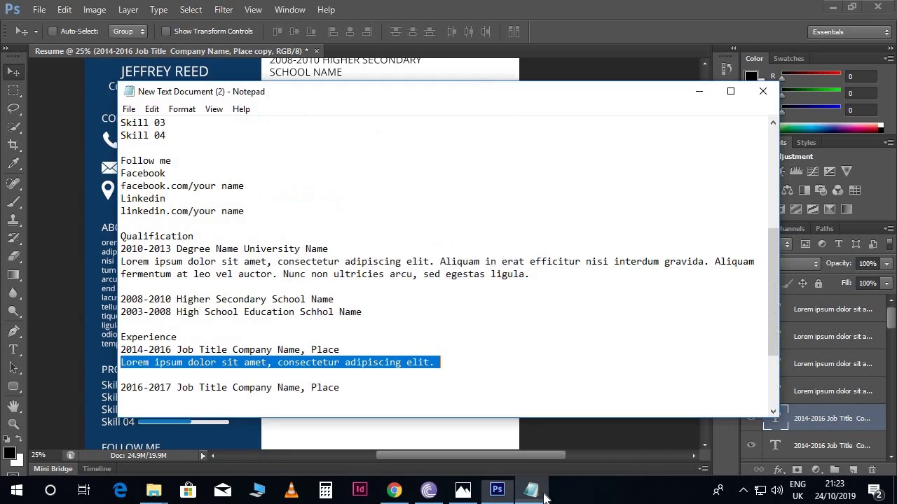
pyautogui.scroll(-3, 382, 385)
pyautogui.moveTo(341, 273); pyautogui.dragTo(121, 274)
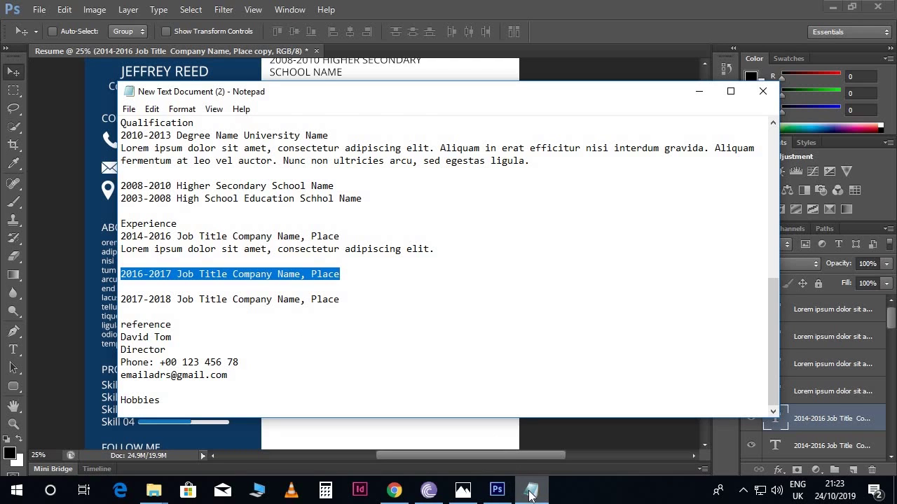
pyautogui.click(527, 488)
pyautogui.press('t')
pyautogui.click(337, 265)
pyautogui.hotkey('ctrl', 'a')
pyautogui.hotkey('ctrl', 'v')
pyautogui.click(13, 72)
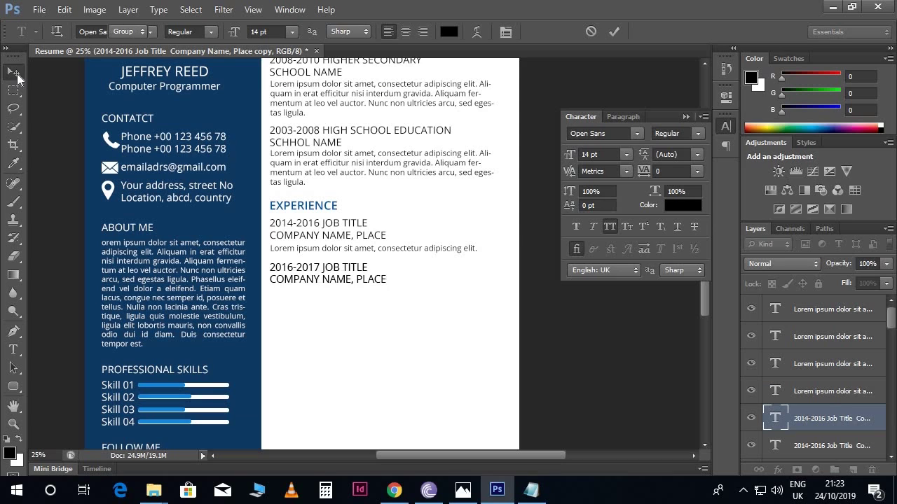
# Copy the description line below the 2016-2017 title and nudge it down slightly
pyautogui.rightClick(350, 249)
pyautogui.click(371, 258)
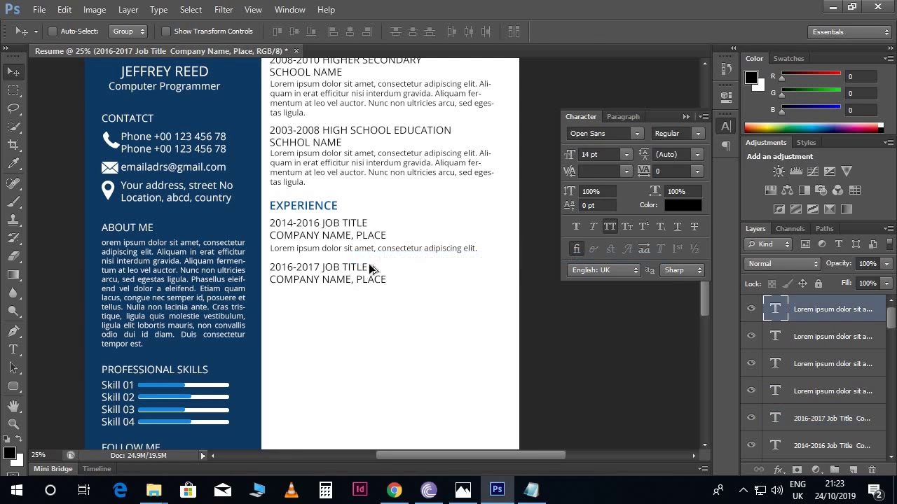
pyautogui.moveTo(368, 269); pyautogui.dragTo(374, 305)
pyautogui.scroll(-1, 390, 301)
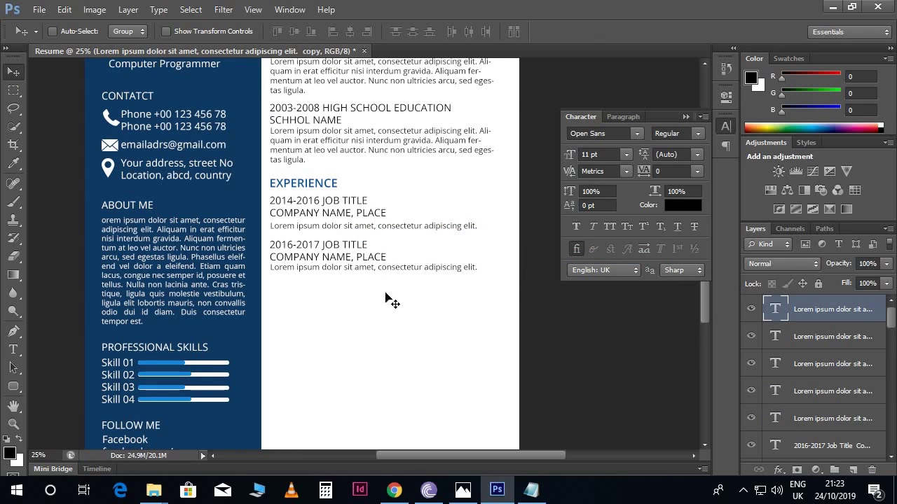
pyautogui.hotkey('shift', 'Down')
pyautogui.scroll(-2, 391, 288)
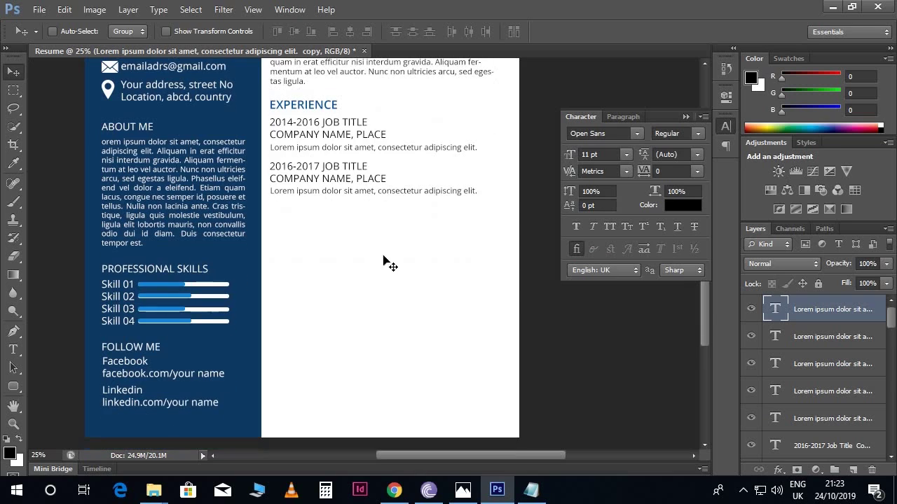
# Duplicate the 2016-2017 title and its description line as a third job entry
pyautogui.rightClick(340, 179)
pyautogui.click(372, 189)
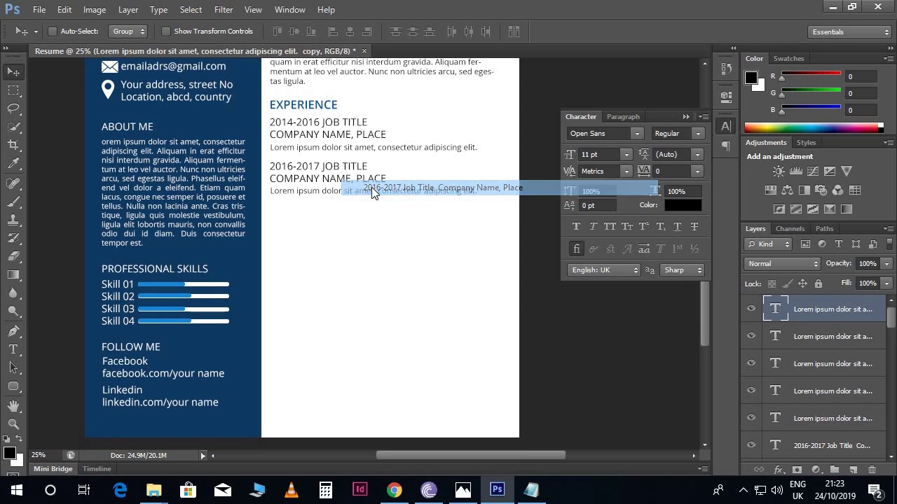
pyautogui.moveTo(373, 211); pyautogui.dragTo(381, 201)
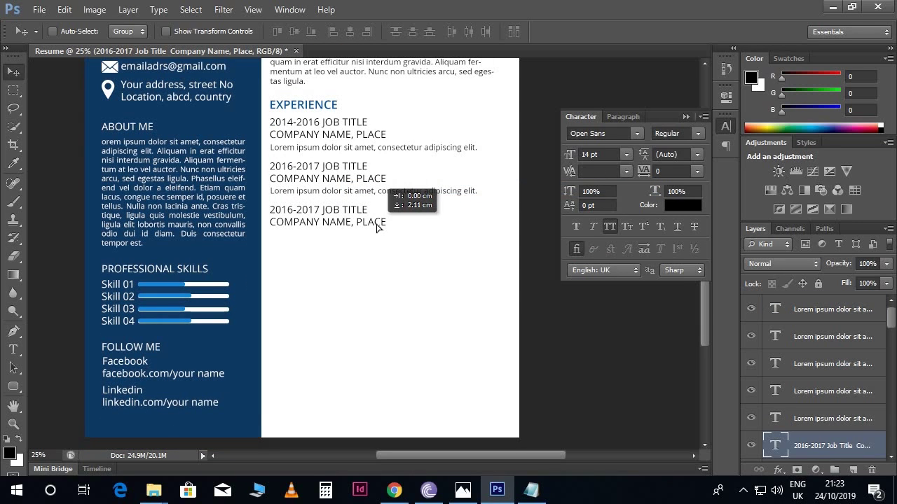
pyautogui.rightClick(385, 200)
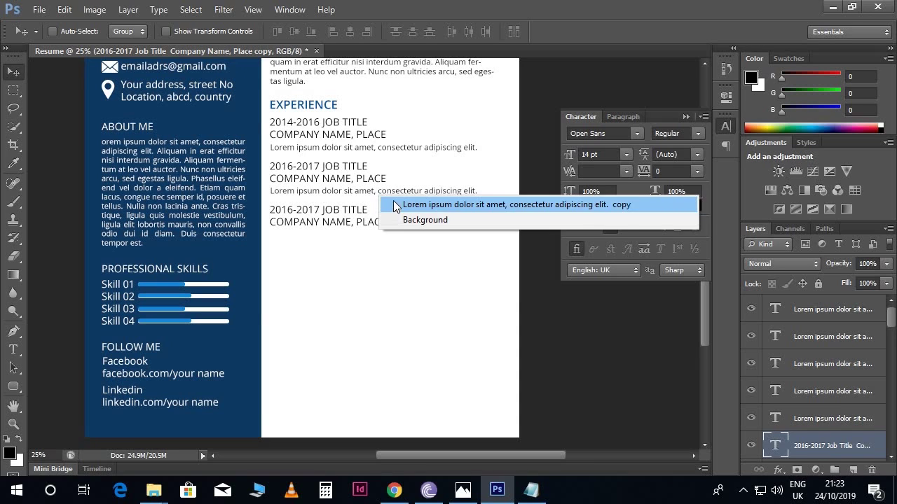
pyautogui.click(394, 200)
pyautogui.moveTo(392, 202); pyautogui.dragTo(391, 244)
pyautogui.scroll(-1, 379, 194)
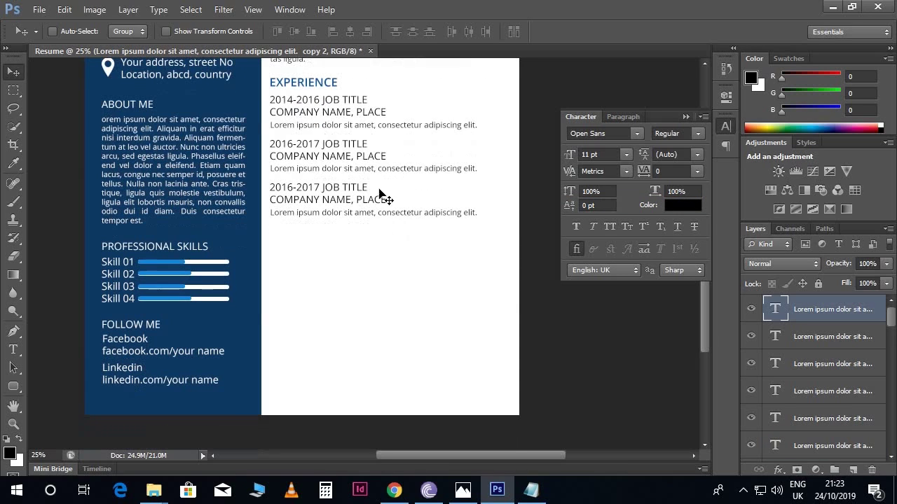
# Copy the EXPERIENCE heading below the third job entry
pyautogui.rightClick(344, 97)
pyautogui.click(351, 92)
pyautogui.moveTo(350, 92); pyautogui.dragTo(349, 249)
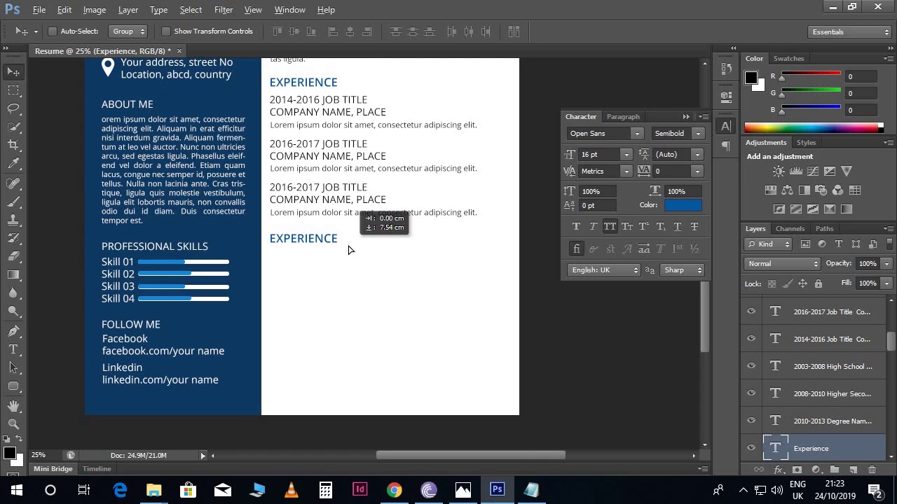
# Rename the copied heading to REFERENCE using the word from the notes
pyautogui.moveTo(348, 250); pyautogui.dragTo(349, 250)
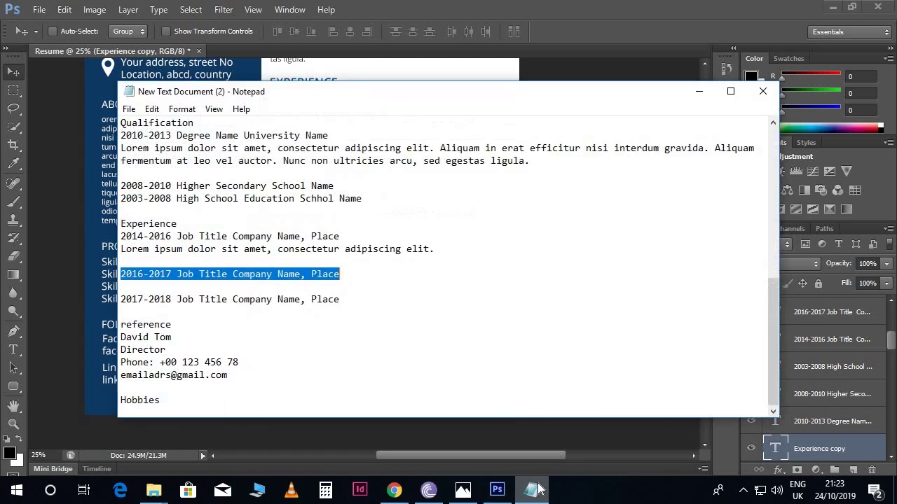
pyautogui.click(530, 490)
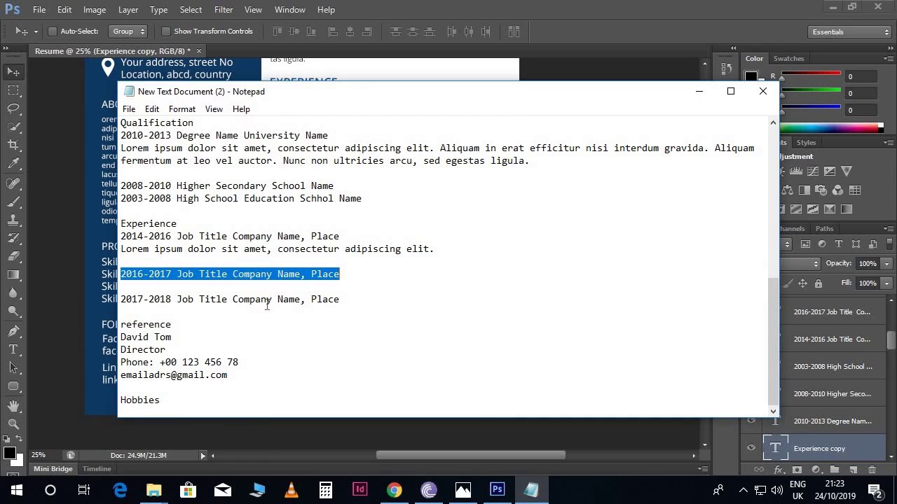
pyautogui.moveTo(173, 324); pyautogui.dragTo(112, 327)
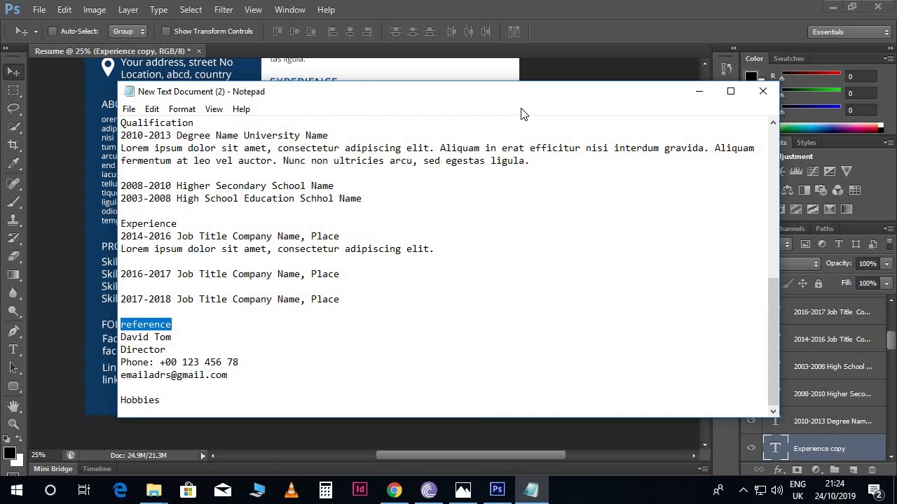
pyautogui.click(482, 75)
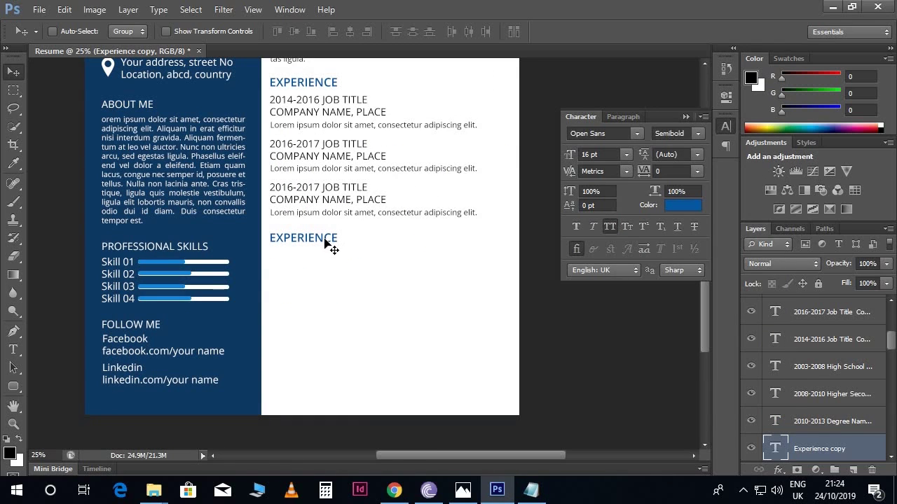
pyautogui.press('t')
pyautogui.doubleClick(322, 238)
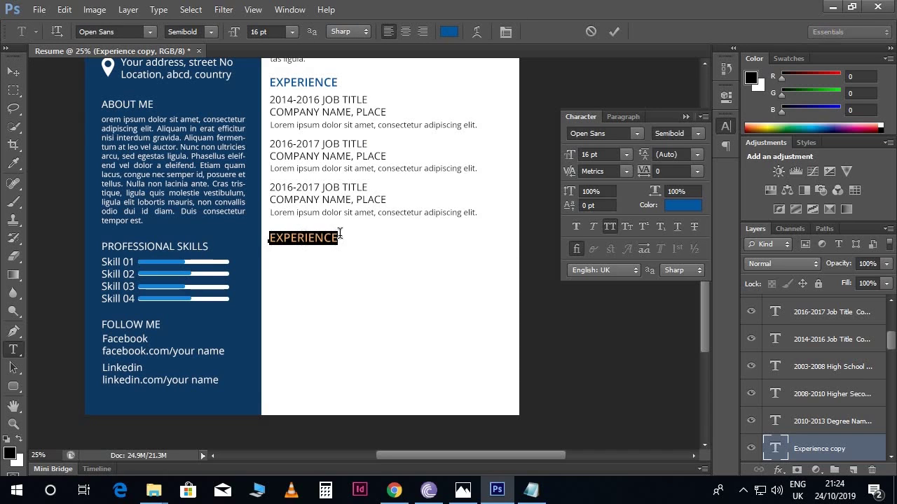
pyautogui.hotkey('ctrl', 'v')
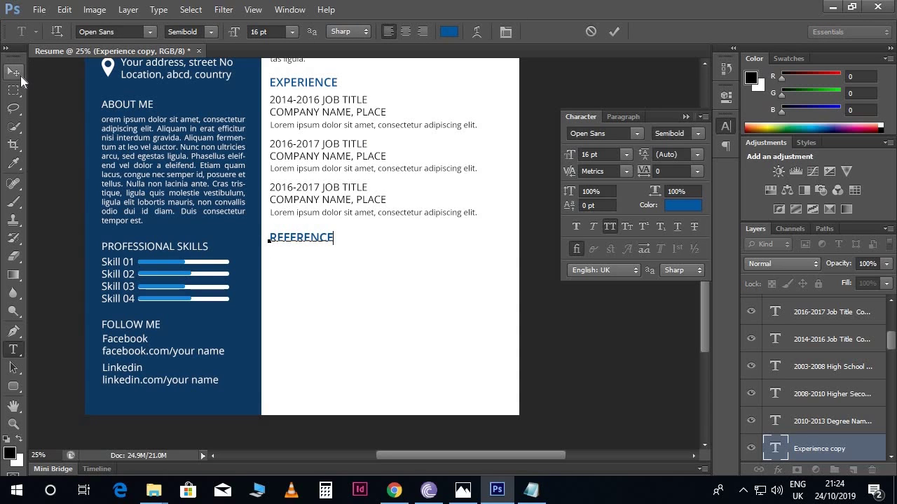
pyautogui.click(14, 73)
# Copy the referee's contact details from the Notepad notes
pyautogui.click(530, 490)
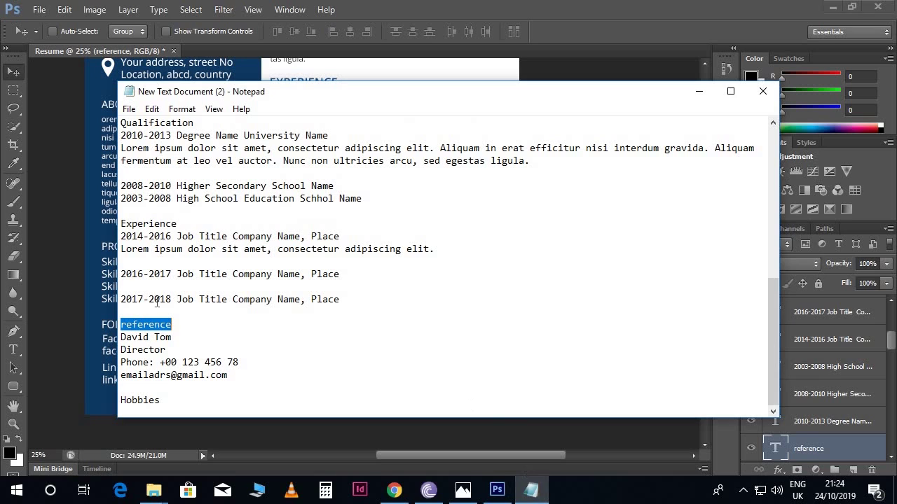
pyautogui.moveTo(122, 337); pyautogui.dragTo(231, 375)
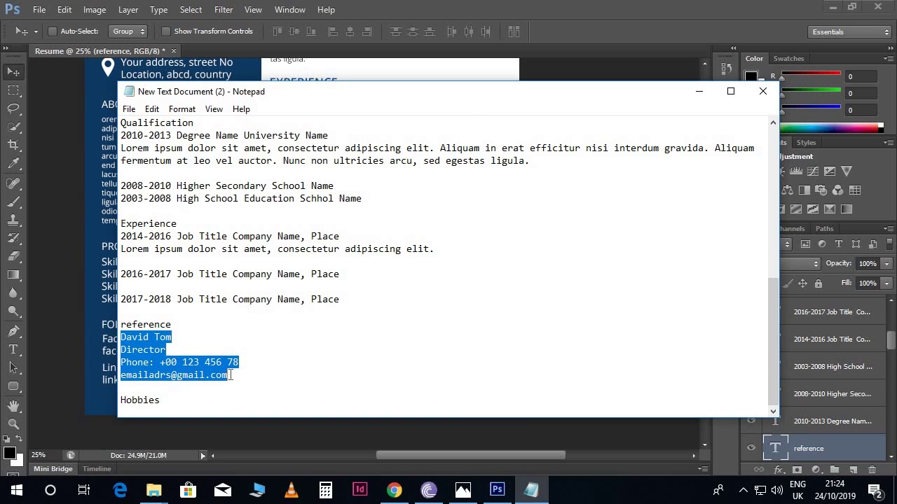
pyautogui.click(337, 70)
pyautogui.press('t')
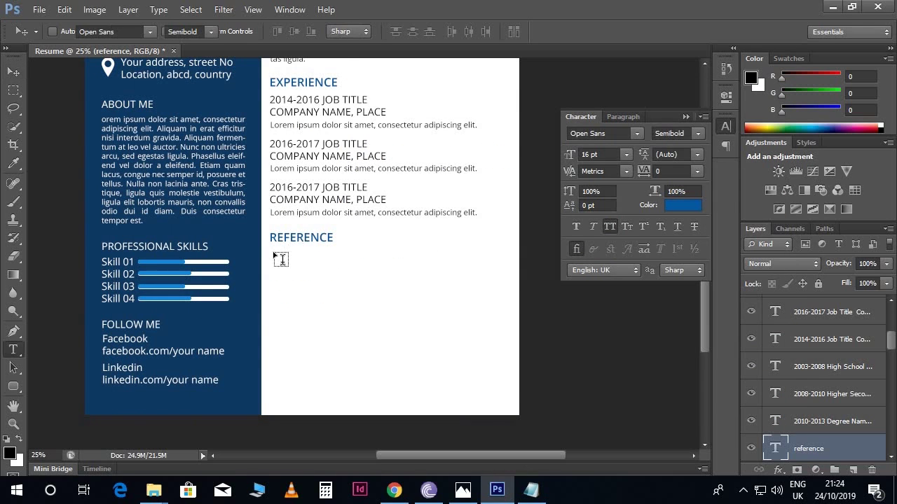
# Paste the referee's contact details into a text box under REFERENCE, All Caps off, 14 pt
pyautogui.moveTo(273, 249); pyautogui.dragTo(397, 328)
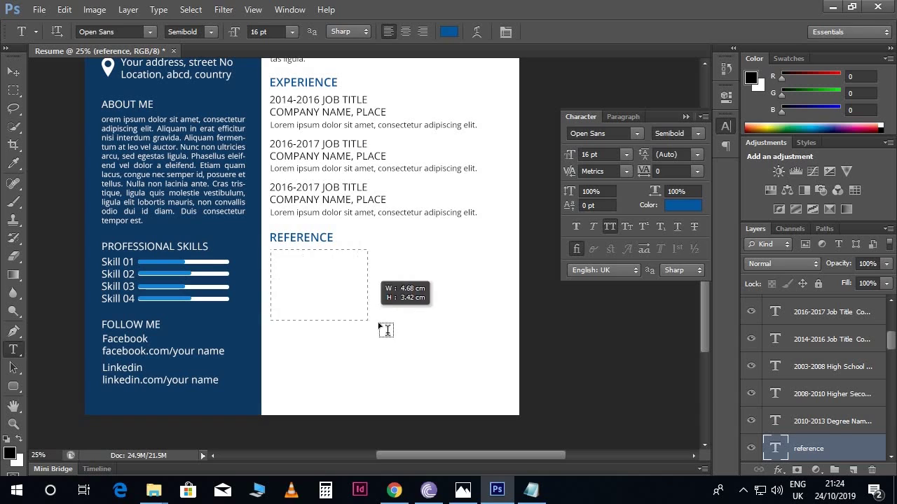
pyautogui.hotkey('ctrl', 'v')
pyautogui.hotkey('ctrl', 'a')
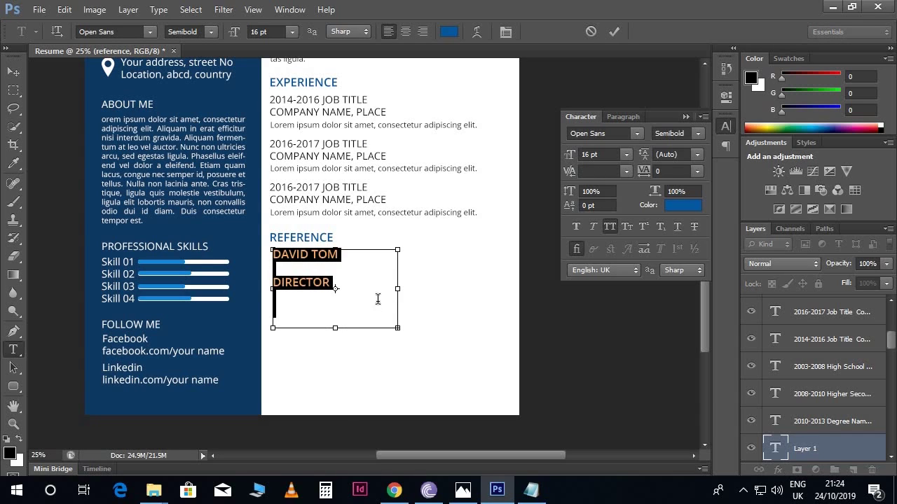
pyautogui.click(609, 227)
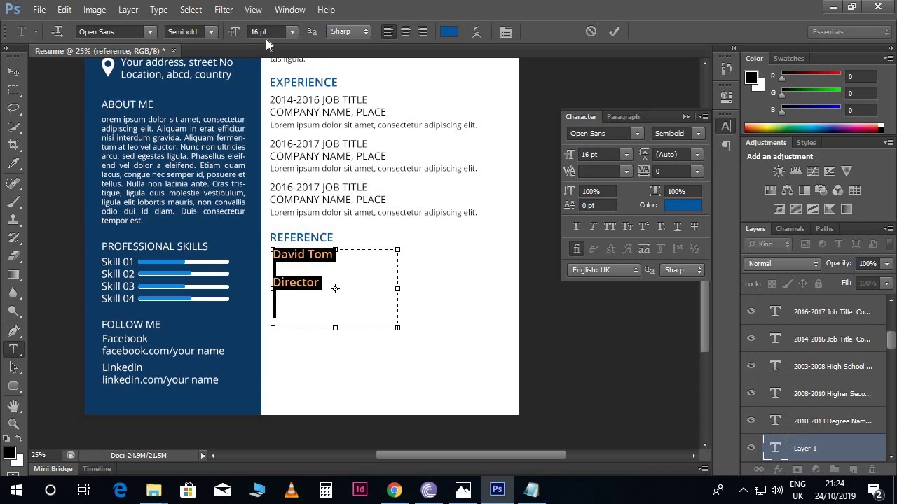
pyautogui.click(265, 33)
pyautogui.write('14')
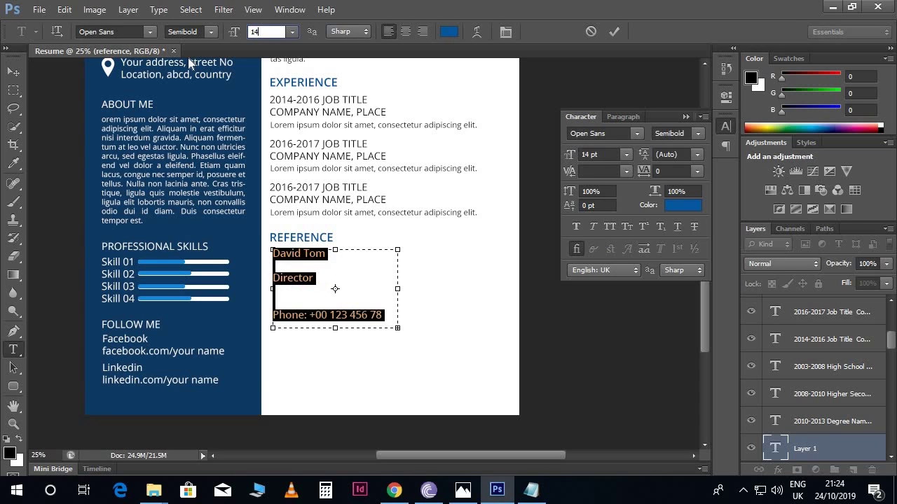
# Remove the blank lines between contact lines and colour the text pure black
pyautogui.click(273, 276)
pyautogui.press('BackSpace')
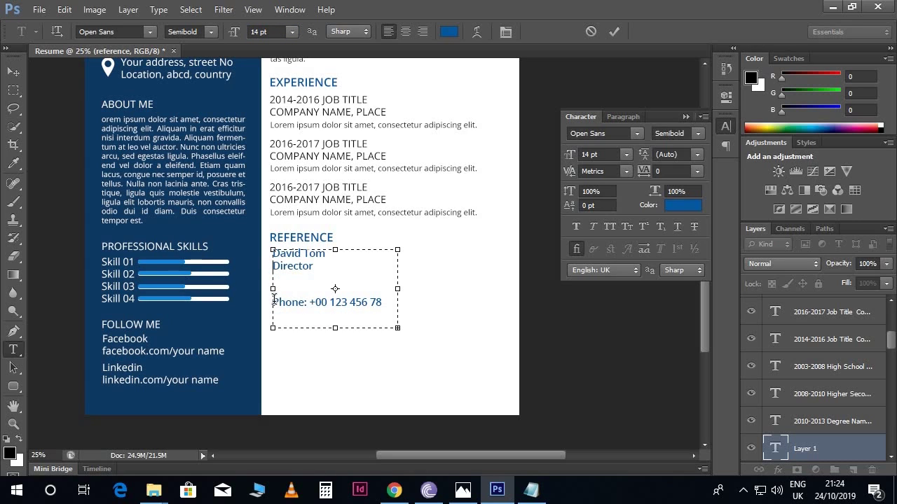
pyautogui.click(273, 302)
pyautogui.press('BackSpace')
pyautogui.press('BackSpace')
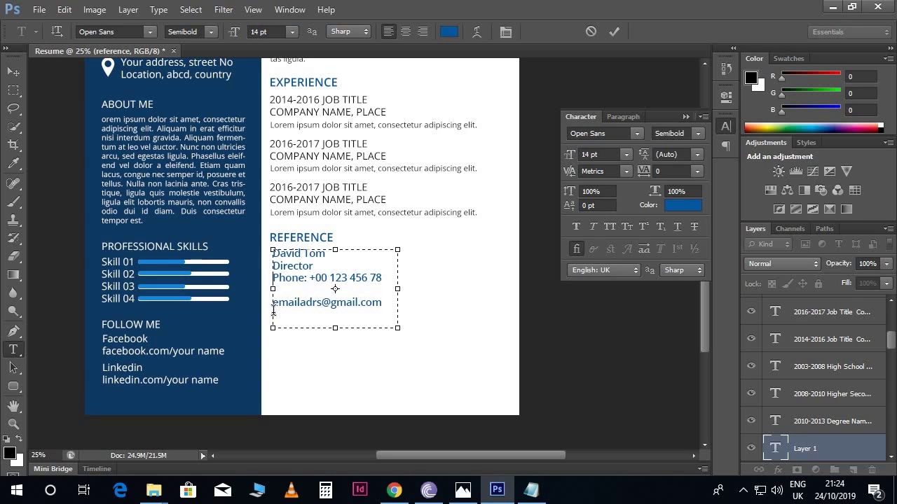
pyautogui.press('BackSpace')
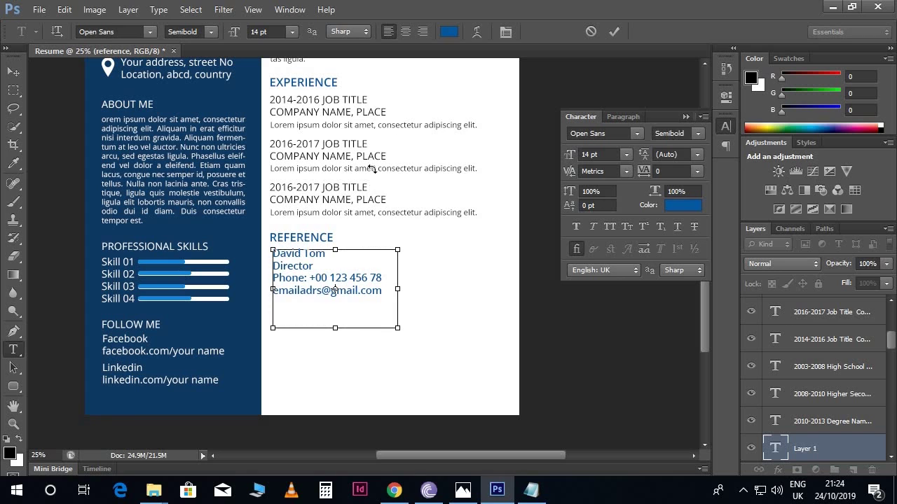
pyautogui.hotkey('ctrl', 'a')
pyautogui.click(449, 31)
pyautogui.click(438, 363)
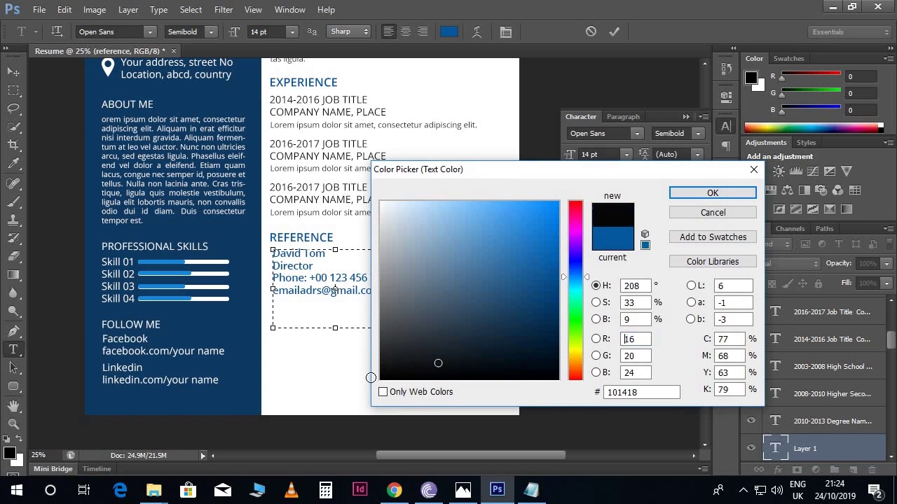
pyautogui.click(375, 378)
pyautogui.click(712, 193)
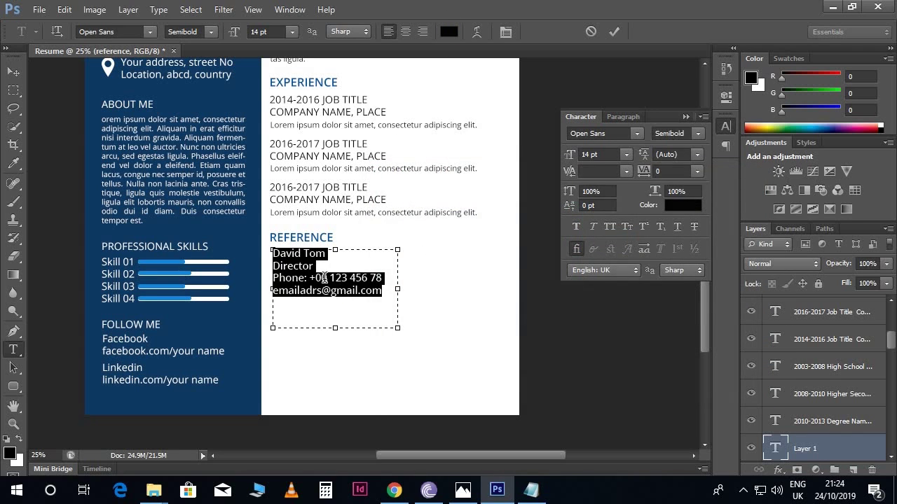
# Set the Director-to-e-mail lines to 12 pt and nudge the block slightly left
pyautogui.click(325, 278)
pyautogui.moveTo(331, 287); pyautogui.dragTo(269, 266)
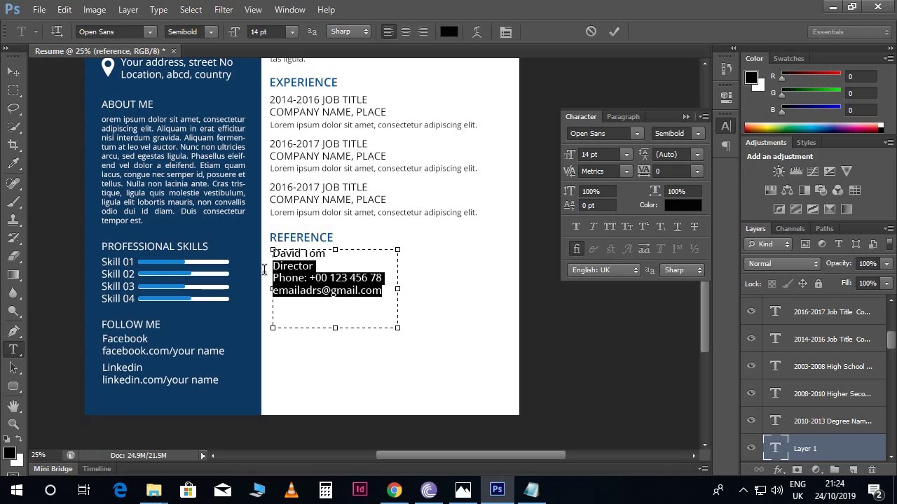
pyautogui.click(268, 30)
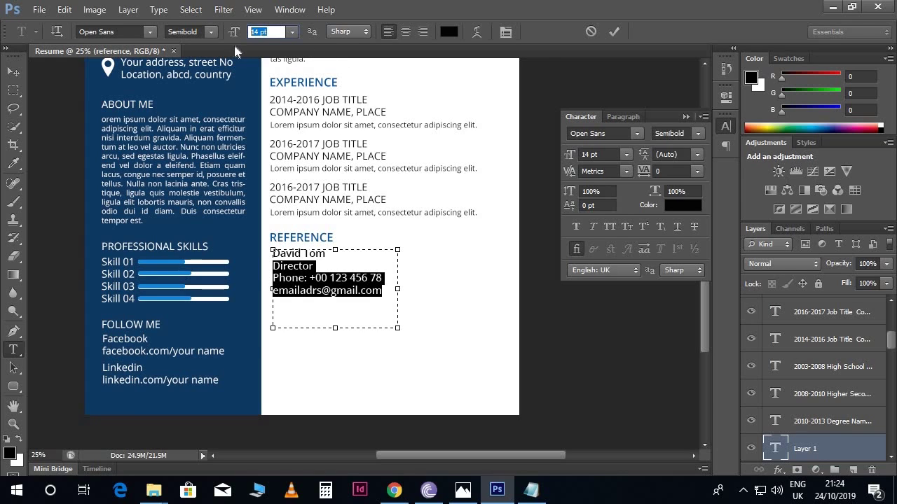
pyautogui.write('12')
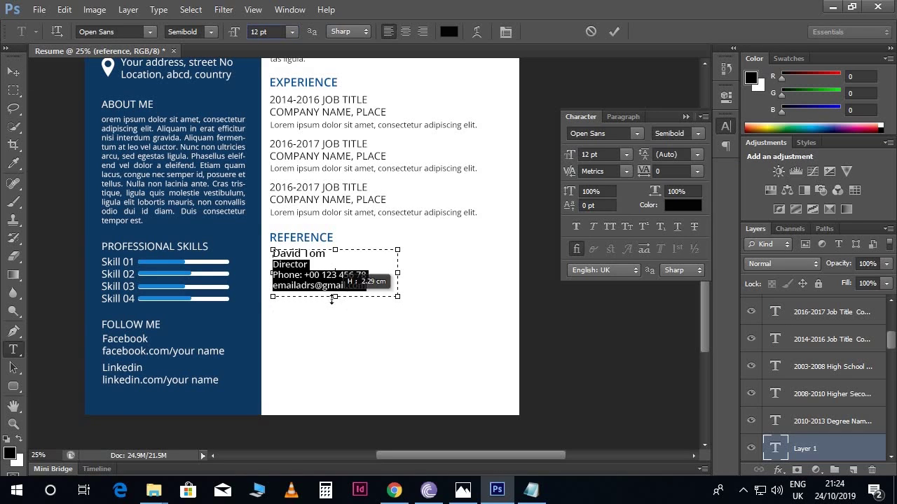
pyautogui.click(14, 74)
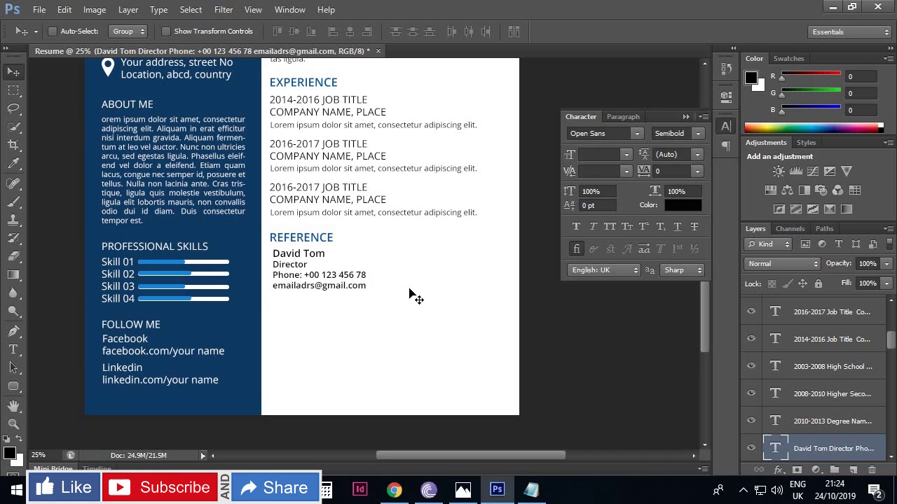
pyautogui.moveTo(466, 286); pyautogui.dragTo(464, 286)
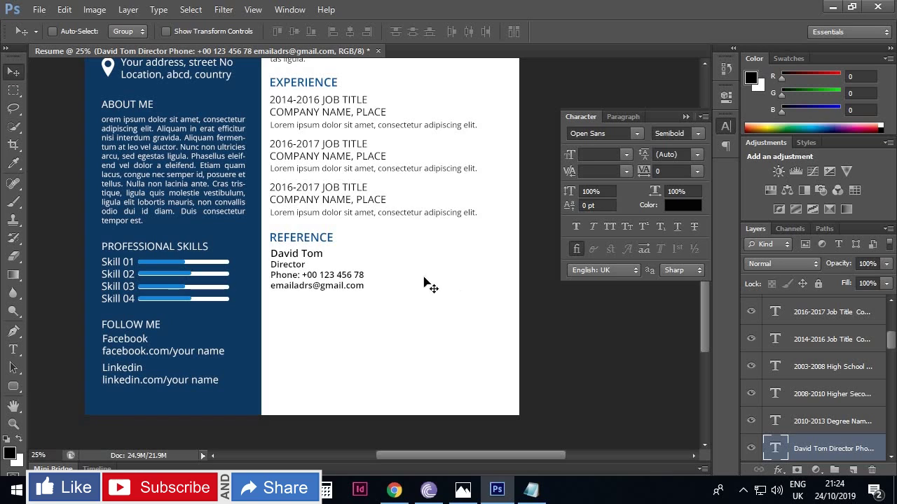
# Duplicate the REFERENCE heading below the referee's contact details
pyautogui.rightClick(319, 238)
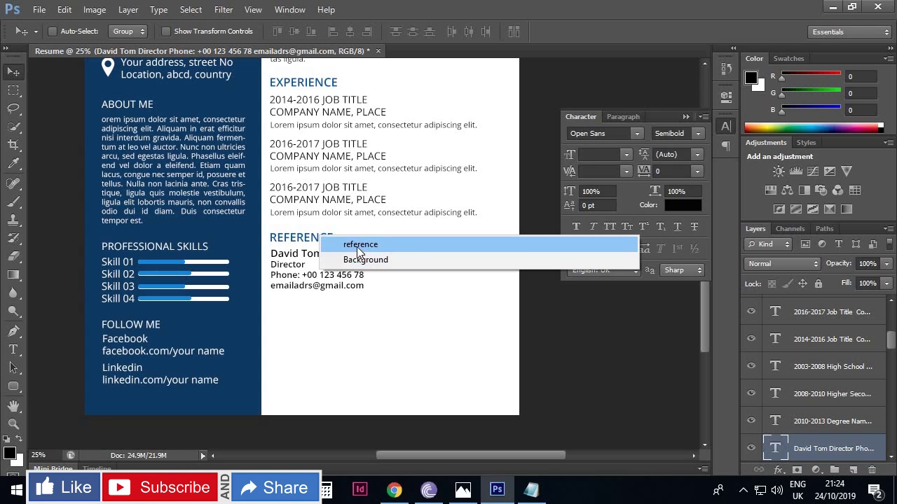
pyautogui.click(326, 241)
pyautogui.moveTo(357, 250); pyautogui.dragTo(354, 331)
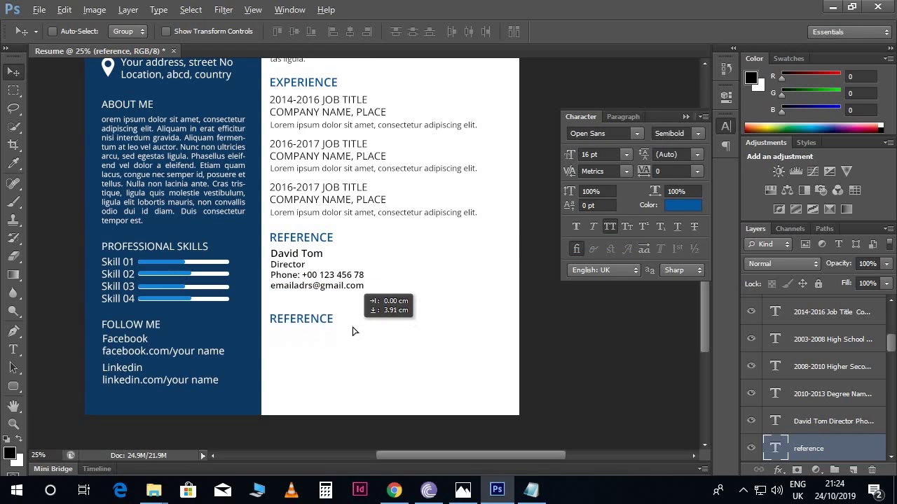
pyautogui.moveTo(354, 331); pyautogui.dragTo(349, 342)
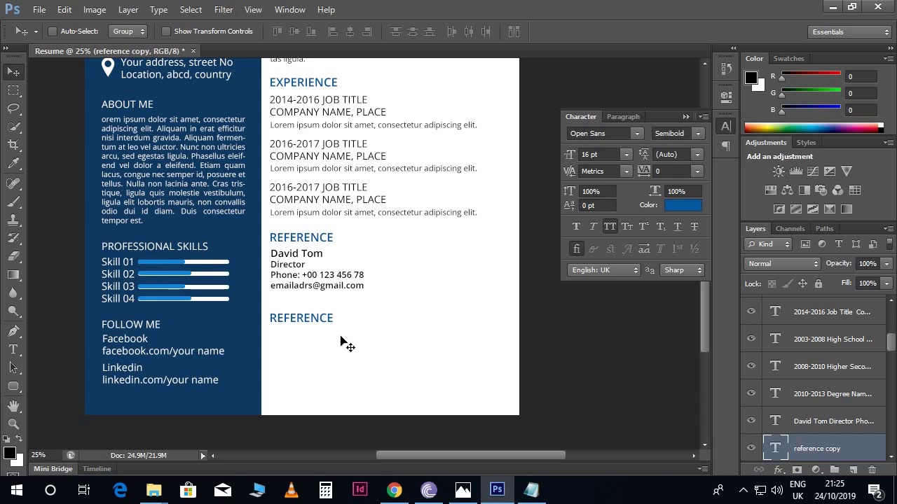
# Retype the copied heading as HOBBIES
pyautogui.click(531, 490)
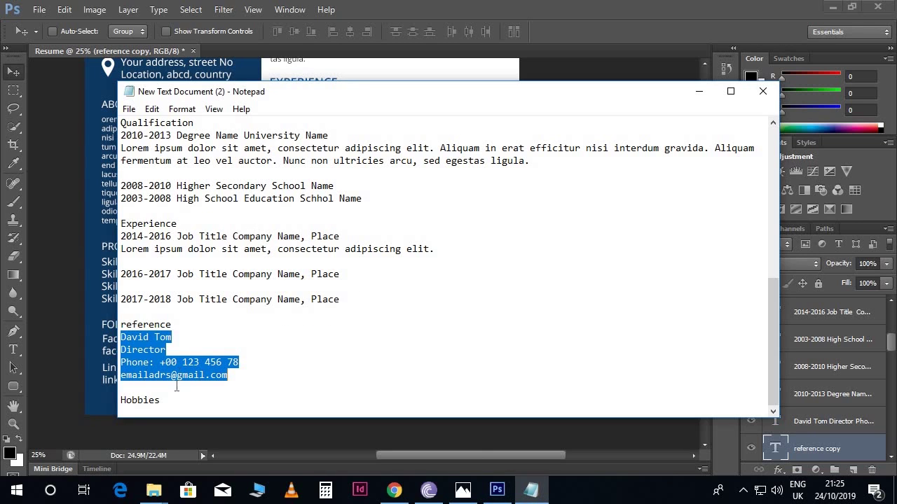
pyautogui.moveTo(170, 400); pyautogui.dragTo(132, 400)
pyautogui.click(100, 406)
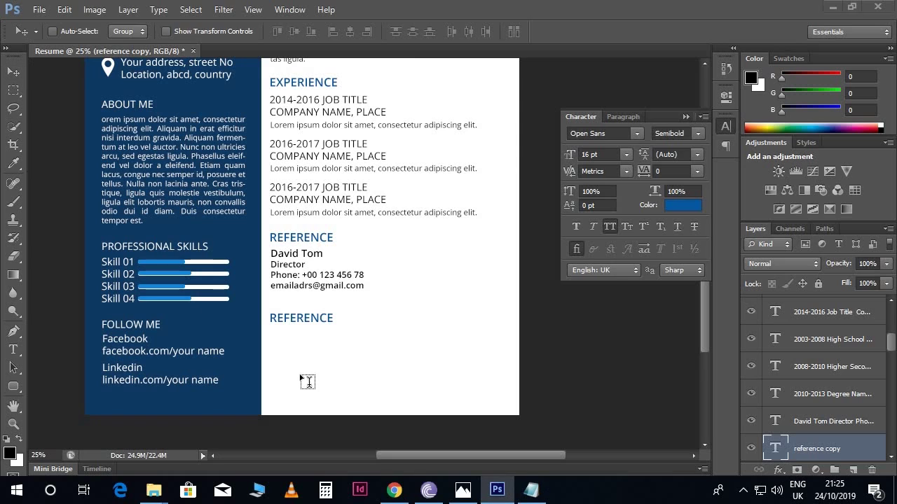
pyautogui.press('t')
pyautogui.click(313, 317)
pyautogui.doubleClick(313, 318)
pyautogui.write('HOBBIES')
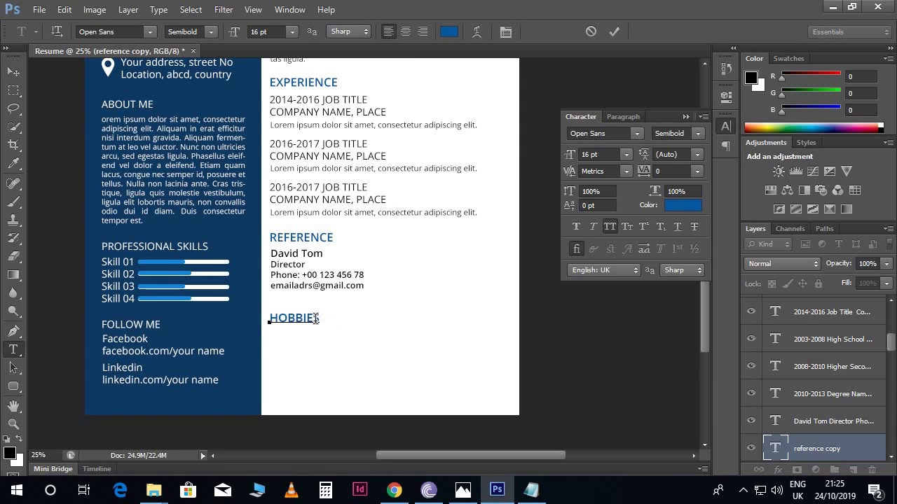
pyautogui.click(13, 75)
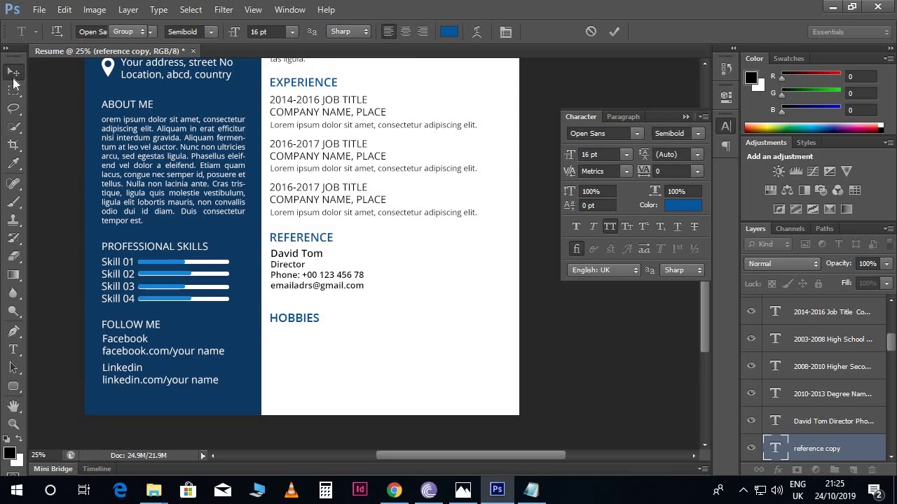
pyautogui.click(37, 10)
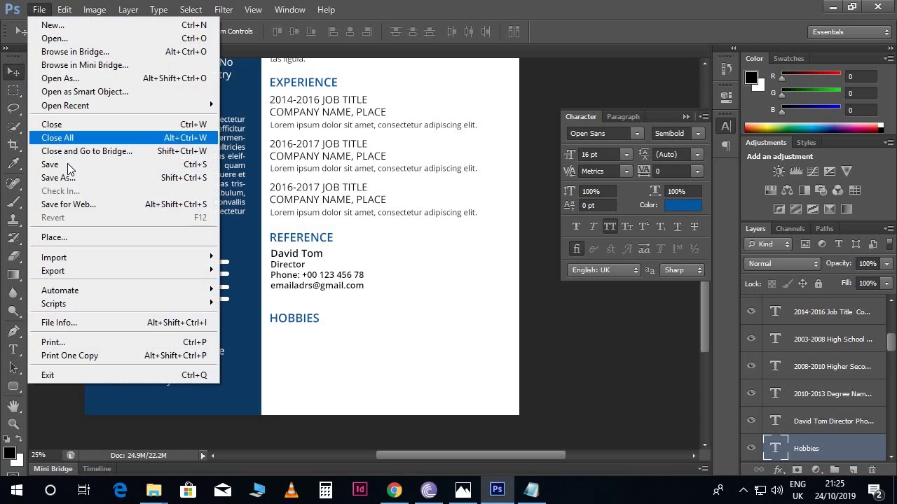
# Place the hobby icons file under HOBBIES and nudge it one pixel right
pyautogui.click(78, 233)
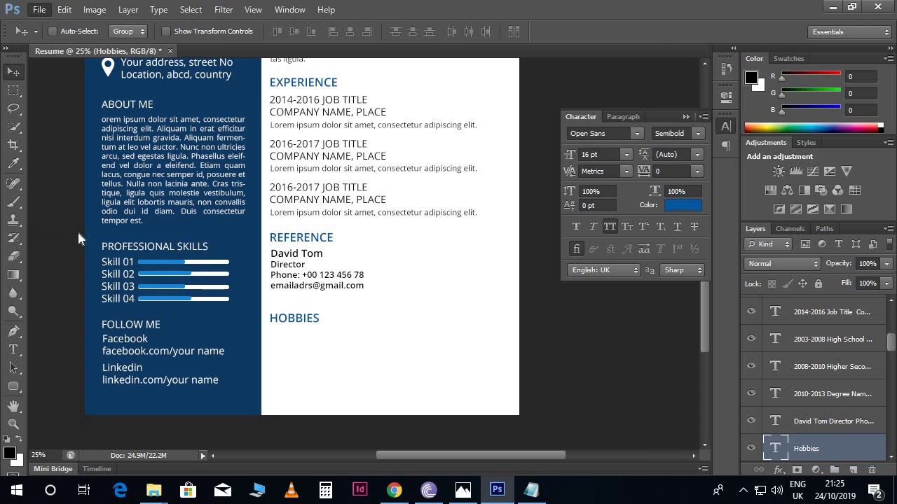
pyautogui.doubleClick(356, 121)
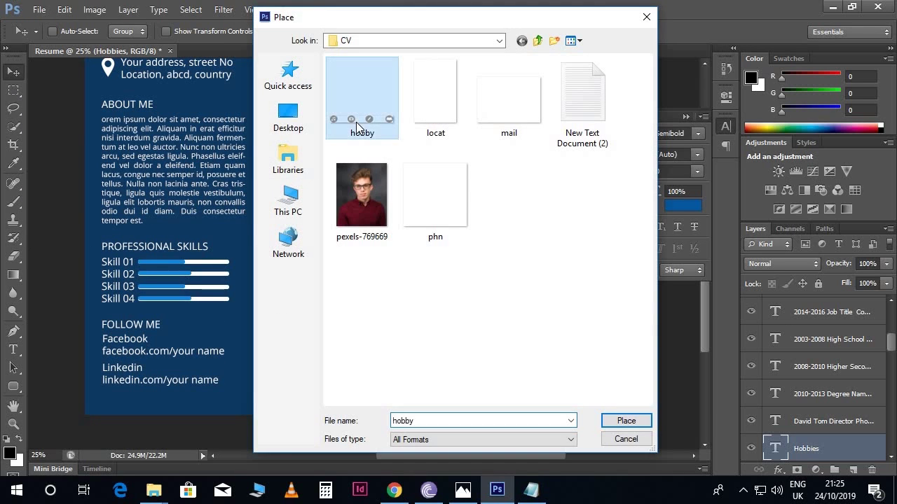
pyautogui.moveTo(376, 258); pyautogui.dragTo(357, 343)
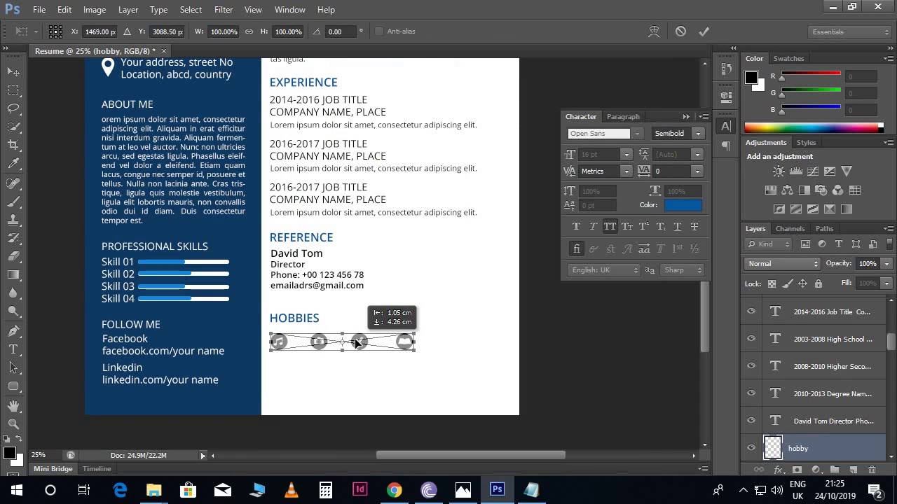
pyautogui.press('Return')
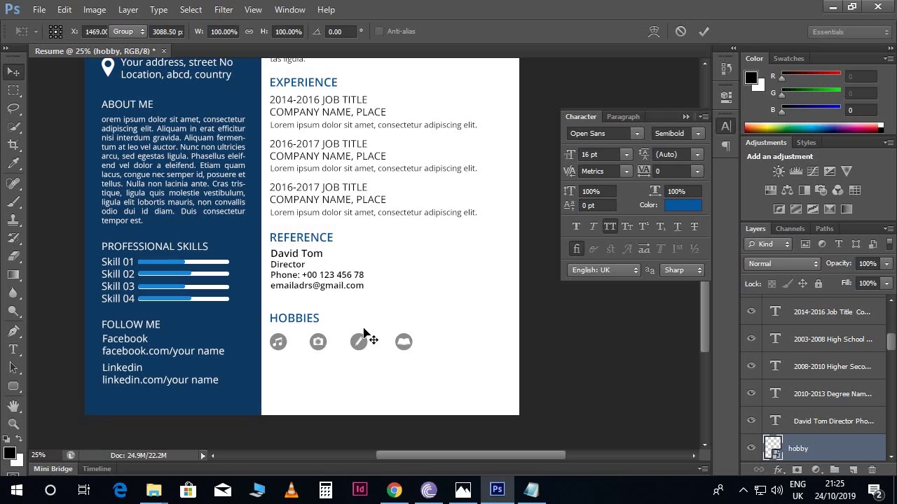
pyautogui.press('Right')
pyautogui.scroll(1, 423, 322)
pyautogui.scroll(1, 420, 320)
pyautogui.scroll(2, 420, 320)
pyautogui.scroll(2, 421, 322)
pyautogui.scroll(-2, 418, 337)
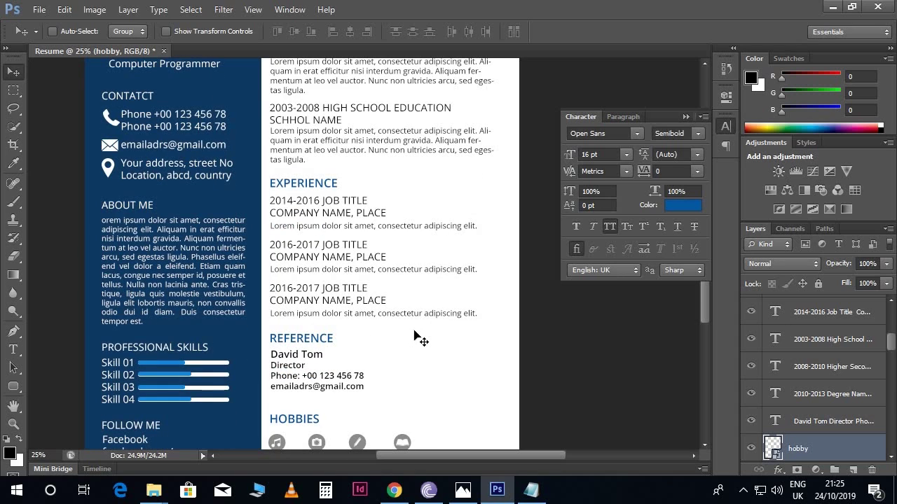
pyautogui.scroll(-4, 365, 354)
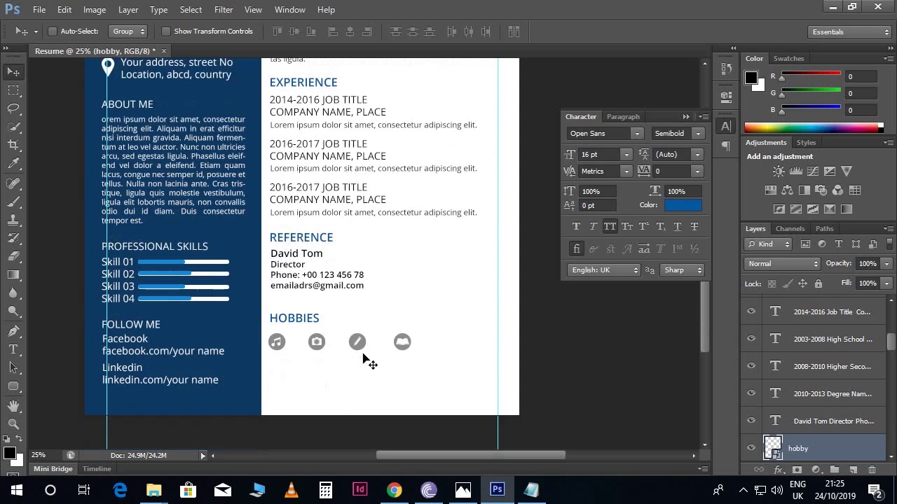
pyautogui.scroll(-1, 368, 359)
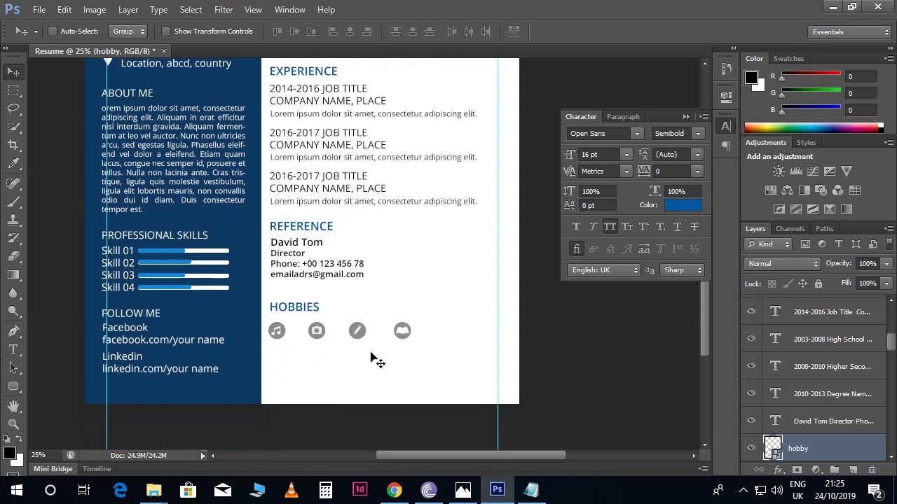
pyautogui.keyDown('ctrl'); pyautogui.keyDown('shift'); pyautogui.click(313, 309); pyautogui.keyUp('shift'); pyautogui.keyUp('ctrl')
# Move the HOBBIES heading and hobby icons down together
pyautogui.rightClick(317, 335)
pyautogui.click(340, 340)
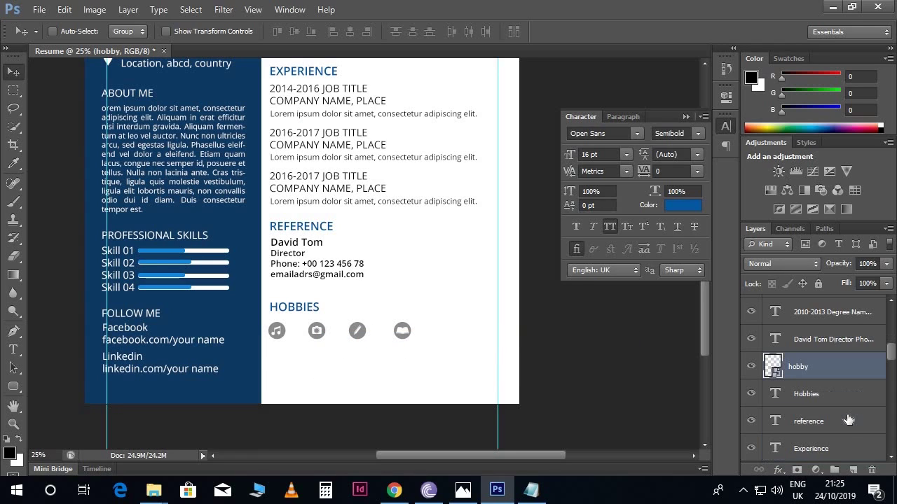
pyautogui.keyDown('ctrl'); pyautogui.click(837, 398); pyautogui.keyUp('ctrl')
pyautogui.moveTo(359, 338); pyautogui.dragTo(359, 368)
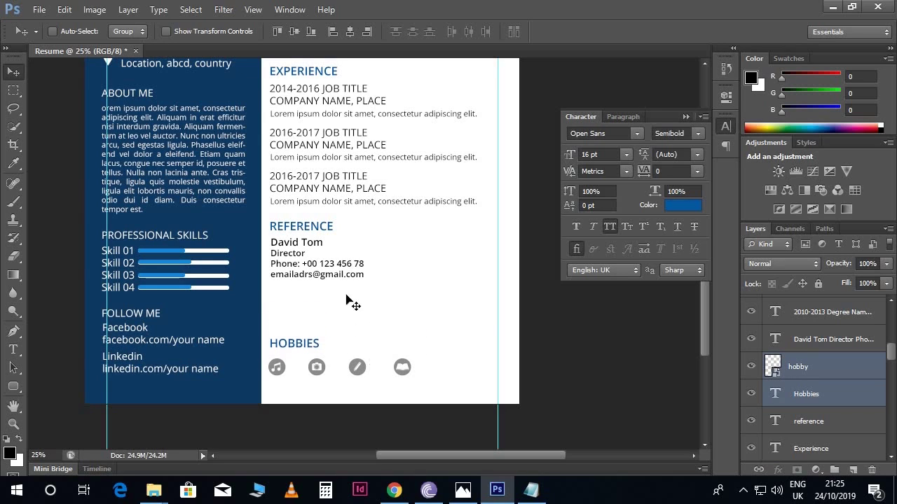
# Move the REFERENCE heading and contact block lower on the page
pyautogui.rightClick(340, 274)
pyautogui.click(375, 281)
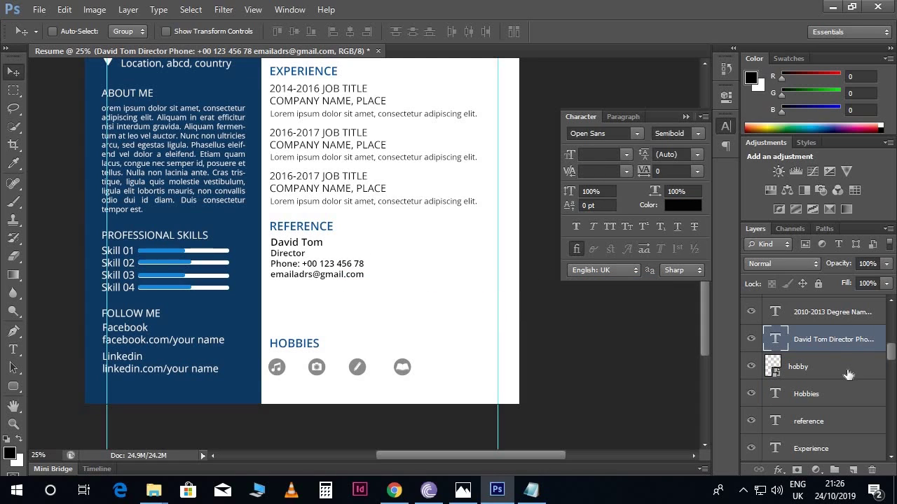
pyautogui.keyDown('ctrl'); pyautogui.click(830, 421); pyautogui.keyUp('ctrl')
pyautogui.moveTo(360, 283); pyautogui.dragTo(360, 317)
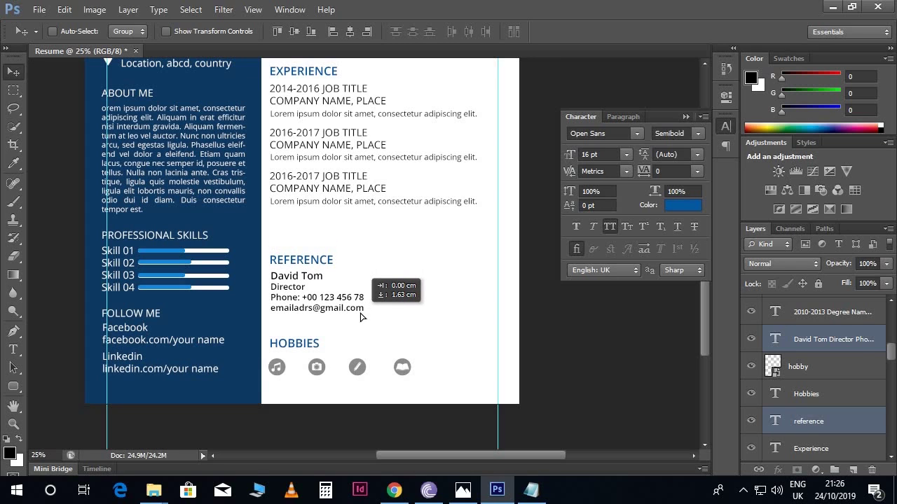
pyautogui.scroll(2, 360, 317)
pyautogui.scroll(2, 354, 308)
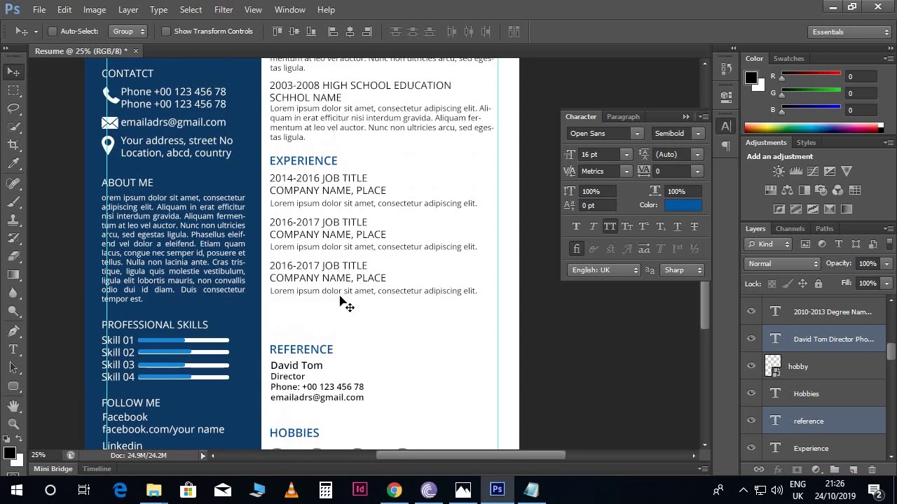
# Move the third, second and first job entries down to even out their gaps
pyautogui.rightClick(339, 294)
pyautogui.click(360, 304)
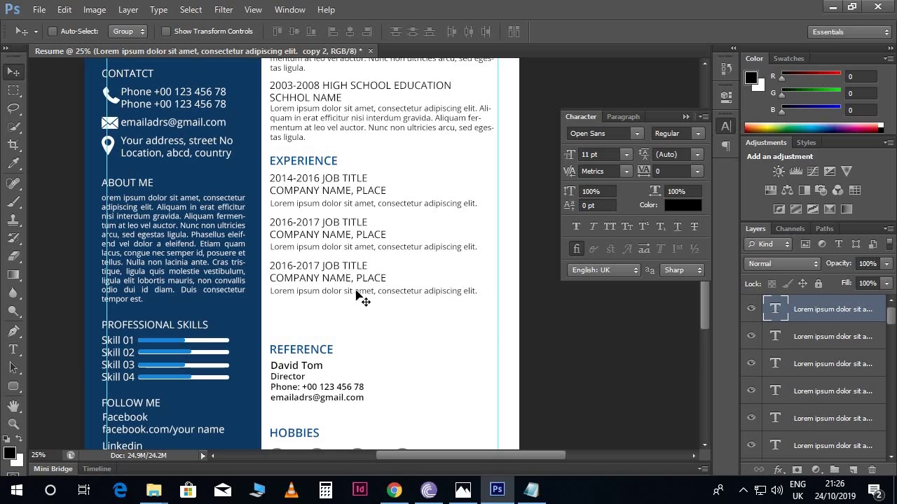
pyautogui.keyDown('ctrl'); pyautogui.keyDown('shift'); pyautogui.click(342, 280); pyautogui.keyUp('shift'); pyautogui.keyUp('ctrl')
pyautogui.hotkey('shift', 'Down')
pyautogui.hotkey('shift', 'Down')
pyautogui.hotkey('shift', 'Down')
pyautogui.hotkey('shift', 'Down')
pyautogui.hotkey('shift', 'Down')
pyautogui.hotkey('shift', 'Down')
pyautogui.hotkey('shift', 'Down')
pyautogui.hotkey('shift', 'Down')
pyautogui.hotkey('shift', 'Down')
pyautogui.hotkey('shift', 'Down')
pyautogui.hotkey('shift', 'Down')
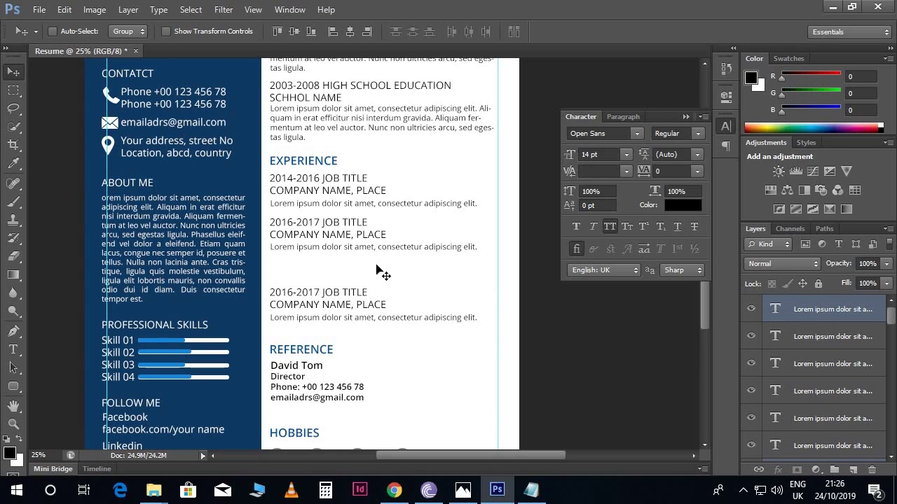
pyautogui.rightClick(345, 256)
pyautogui.click(347, 259)
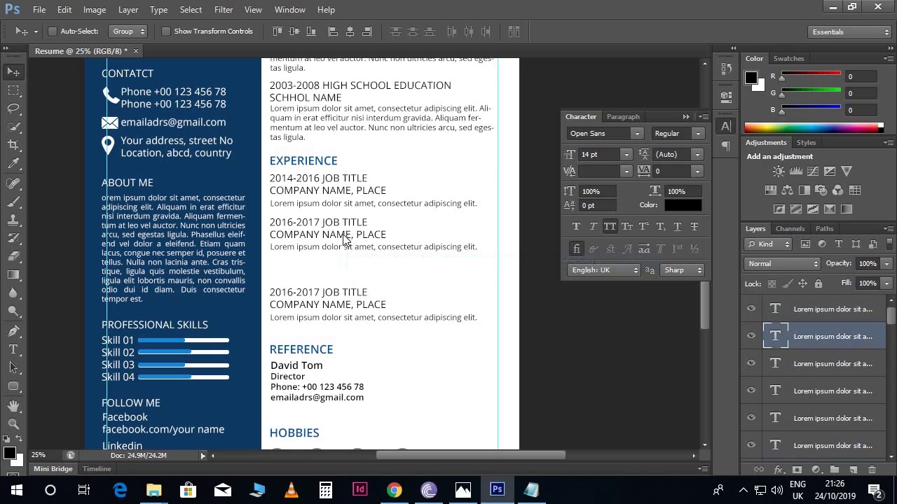
pyautogui.moveTo(354, 239); pyautogui.dragTo(357, 263)
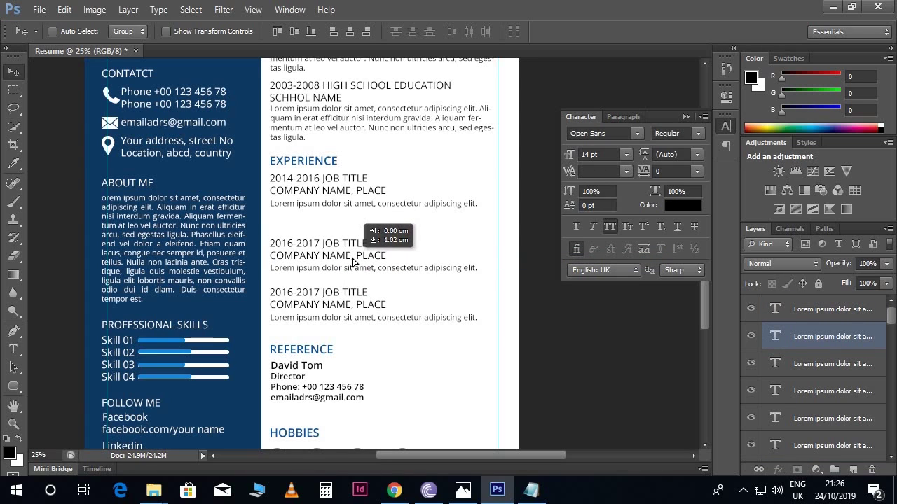
pyautogui.hotkey('shift', 'Down')
pyautogui.hotkey('shift', 'Down')
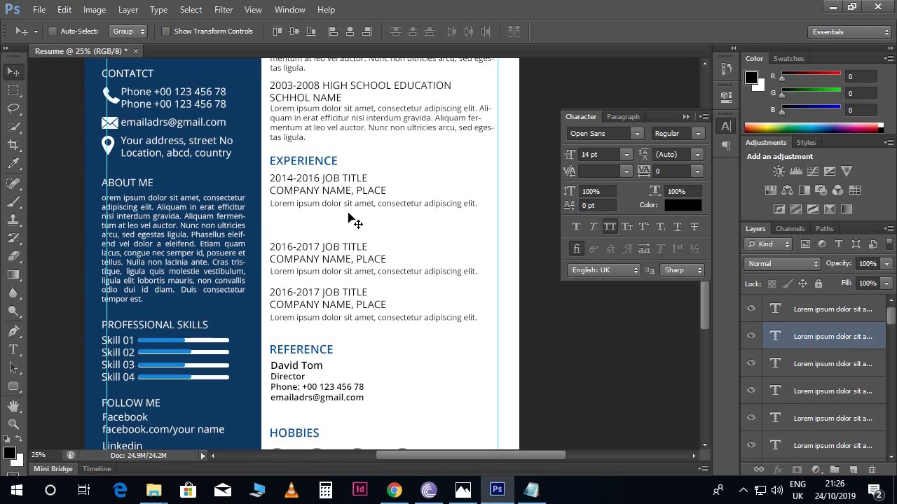
pyautogui.rightClick(350, 212)
pyautogui.click(348, 214)
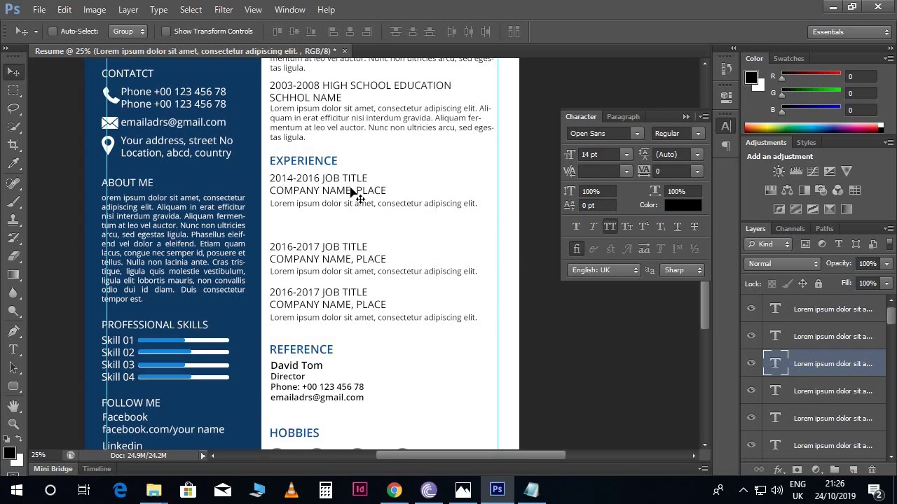
pyautogui.moveTo(353, 194); pyautogui.dragTo(353, 214)
# Move the EXPERIENCE heading down to match the new job-entry spacing
pyautogui.scroll(1, 378, 238)
pyautogui.scroll(1, 362, 236)
pyautogui.rightClick(313, 207)
pyautogui.click(344, 211)
pyautogui.moveTo(335, 211); pyautogui.dragTo(335, 226)
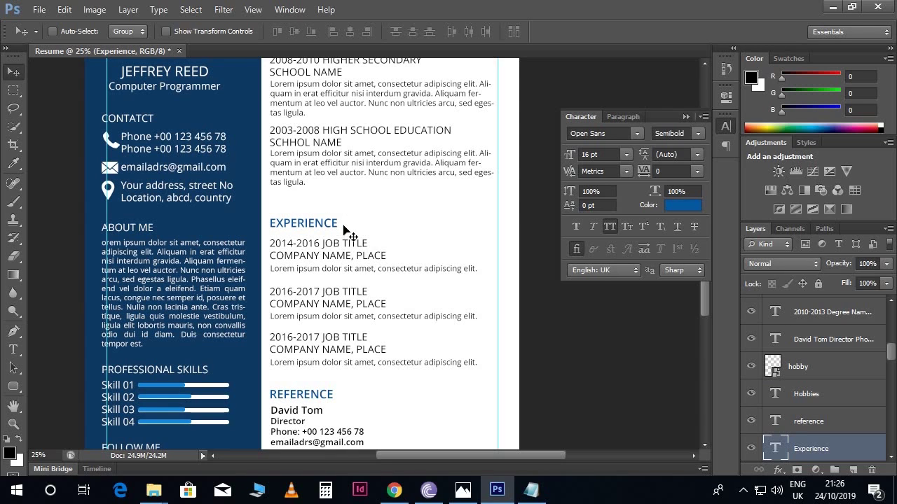
# Nudge the high-school education entry, heading and description, further down
pyautogui.scroll(1, 346, 228)
pyautogui.scroll(1, 344, 231)
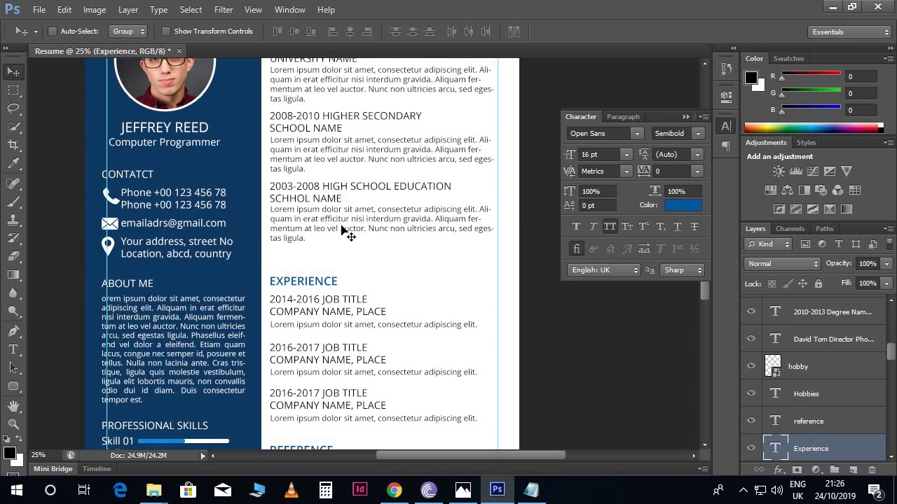
pyautogui.rightClick(344, 234)
pyautogui.click(350, 237)
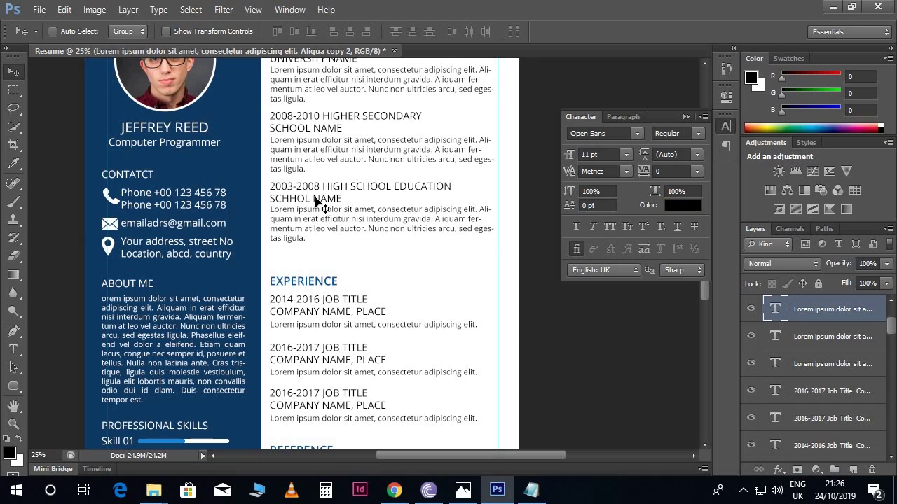
pyautogui.keyDown('ctrl'); pyautogui.keyDown('shift'); pyautogui.click(315, 202); pyautogui.keyUp('shift'); pyautogui.keyUp('ctrl')
pyautogui.hotkey('shift', 'Down')
pyautogui.hotkey('shift', 'Down')
pyautogui.hotkey('shift', 'Down')
pyautogui.hotkey('shift', 'Down')
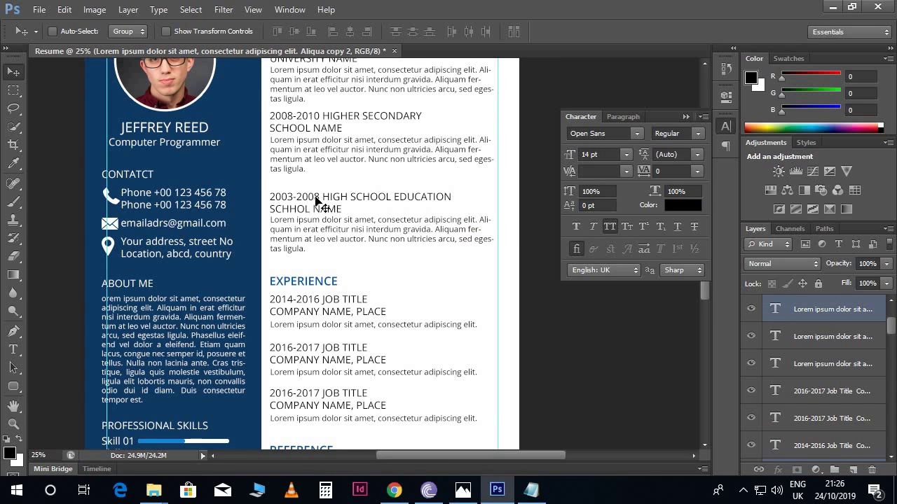
pyautogui.hotkey('shift', 'Down')
pyautogui.hotkey('shift', 'Down')
pyautogui.hotkey('shift', 'Down')
# Nudge the 2008-2010 higher-secondary entry down, then review the page down to HOBBIES
pyautogui.scroll(2, 315, 202)
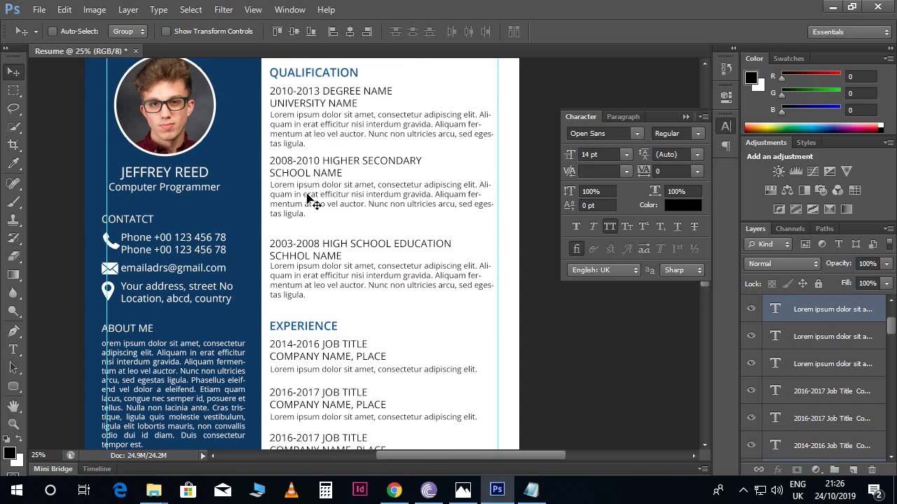
pyautogui.rightClick(309, 196)
pyautogui.click(322, 203)
pyautogui.keyDown('ctrl'); pyautogui.click(318, 174); pyautogui.keyUp('ctrl')
pyautogui.hotkey('shift', 'Down')
pyautogui.hotkey('shift', 'Down')
pyautogui.hotkey('shift', 'Down')
pyautogui.scroll(-1, 330, 185)
pyautogui.scroll(-2, 331, 188)
pyautogui.scroll(-1, 335, 186)
pyautogui.scroll(-2, 333, 186)
pyautogui.scroll(-1, 333, 187)
pyautogui.scroll(-1, 330, 190)
pyautogui.scroll(-1, 328, 188)
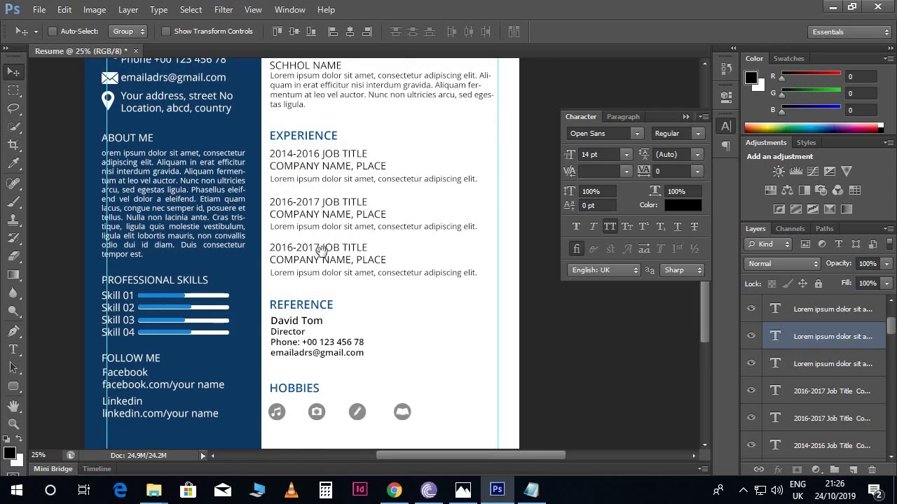
pyautogui.moveTo(327, 246); pyautogui.dragTo(356, 236)
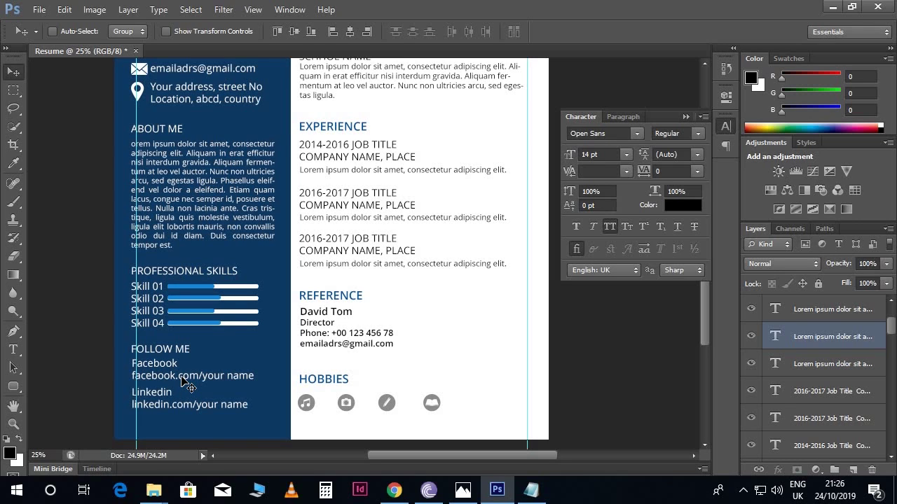
pyautogui.rightClick(199, 392)
pyautogui.click(203, 387)
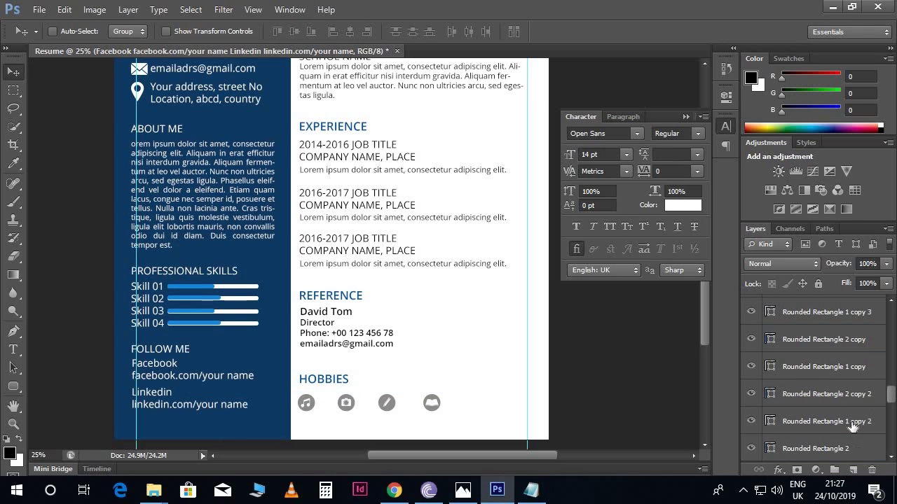
pyautogui.scroll(1, 852, 427)
pyautogui.scroll(-5, 852, 428)
pyautogui.scroll(-1, 852, 428)
pyautogui.scroll(-1, 852, 427)
pyautogui.scroll(3, 852, 428)
pyautogui.scroll(2, 852, 427)
pyautogui.scroll(1, 852, 428)
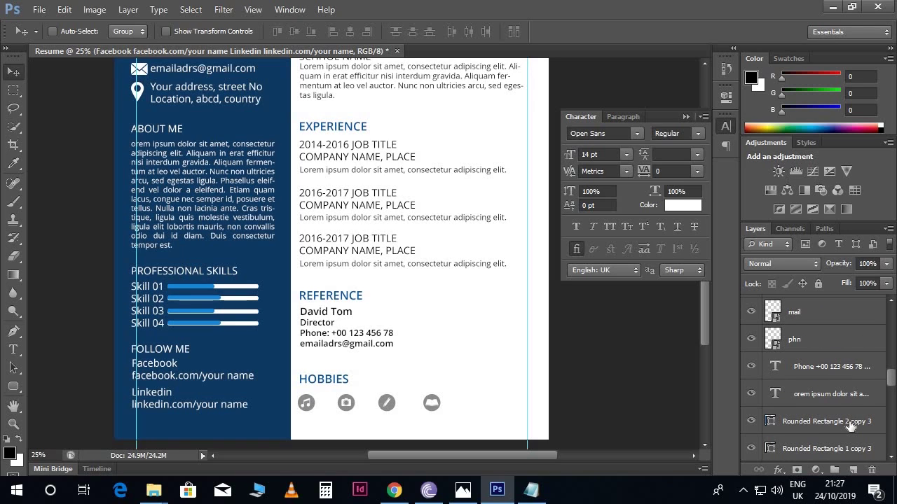
pyautogui.scroll(3, 850, 426)
pyautogui.scroll(1, 849, 426)
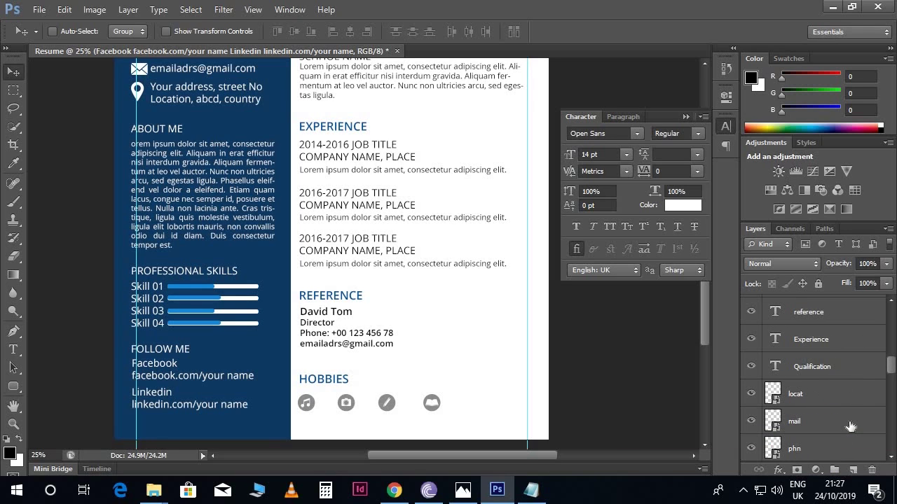
pyautogui.click(817, 393)
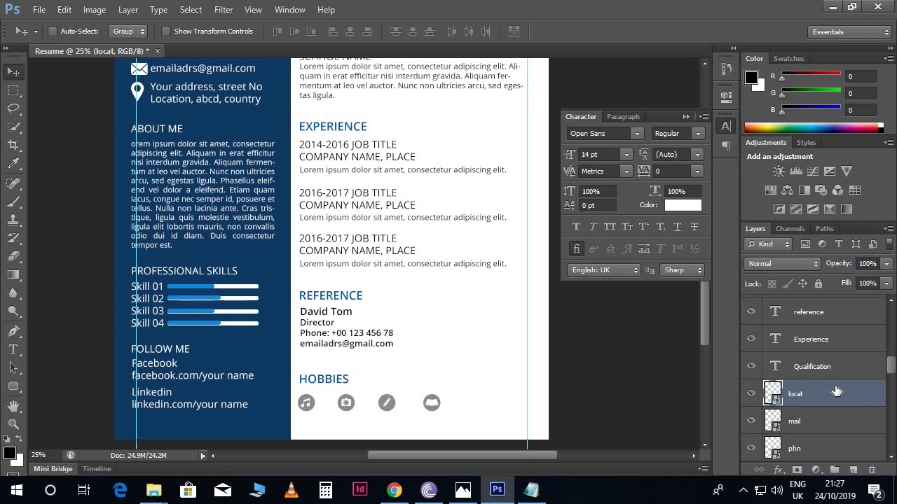
pyautogui.moveTo(894, 368); pyautogui.dragTo(894, 444)
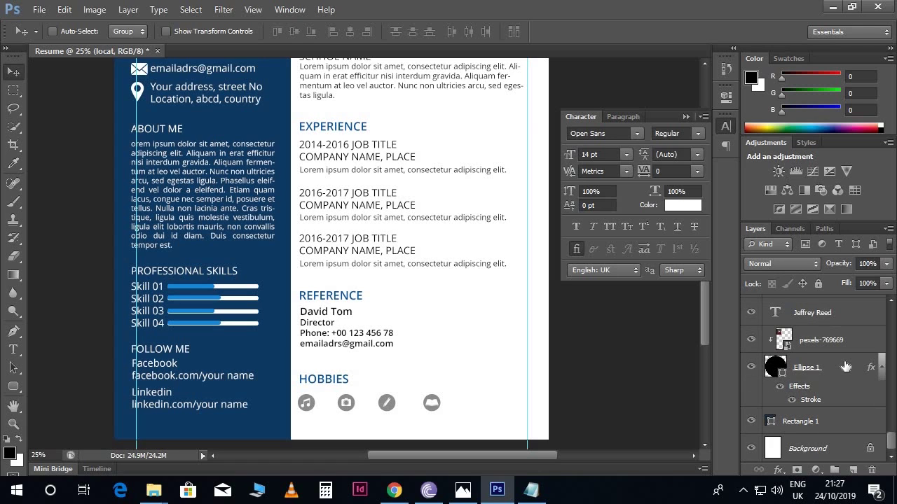
pyautogui.scroll(1, 393, 296)
# Nudge the selected sidebar contents slightly right within the blue column
pyautogui.hotkey('ctrl', '-')
pyautogui.scroll(1, 543, 388)
pyautogui.scroll(2, 544, 387)
pyautogui.scroll(2, 543, 388)
pyautogui.scroll(2, 543, 388)
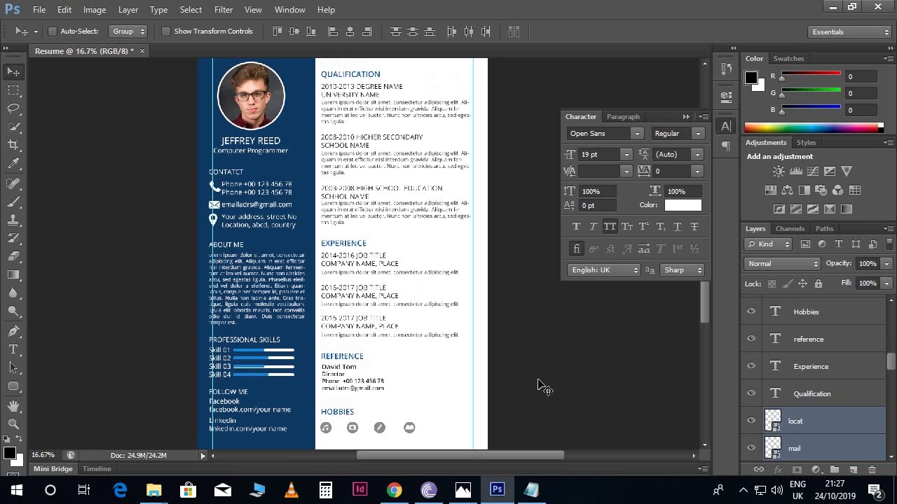
pyautogui.hotkey('shift', 'Right')
pyautogui.hotkey('shift', 'Right')
pyautogui.hotkey('shift', 'Right')
pyautogui.hotkey('shift', 'Right')
pyautogui.hotkey('ctrl', '+')
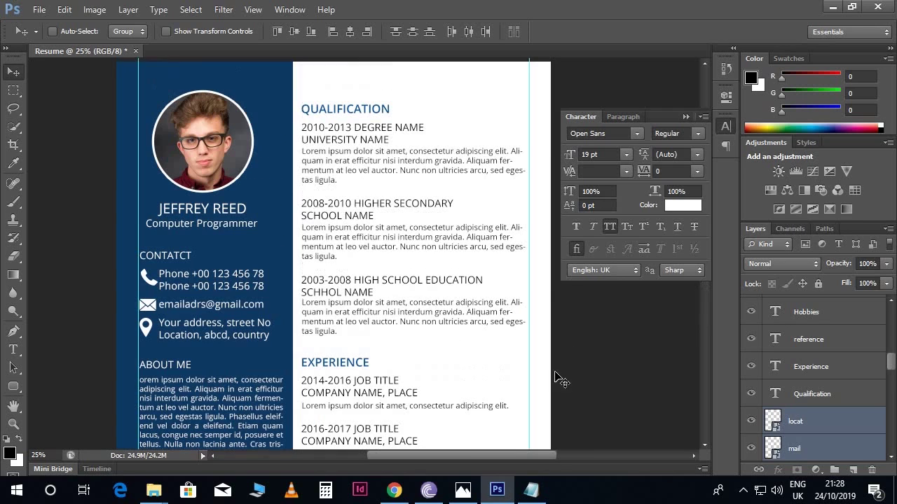
# Collapse the Character panel and scroll through the resume for a clean view
pyautogui.click(686, 116)
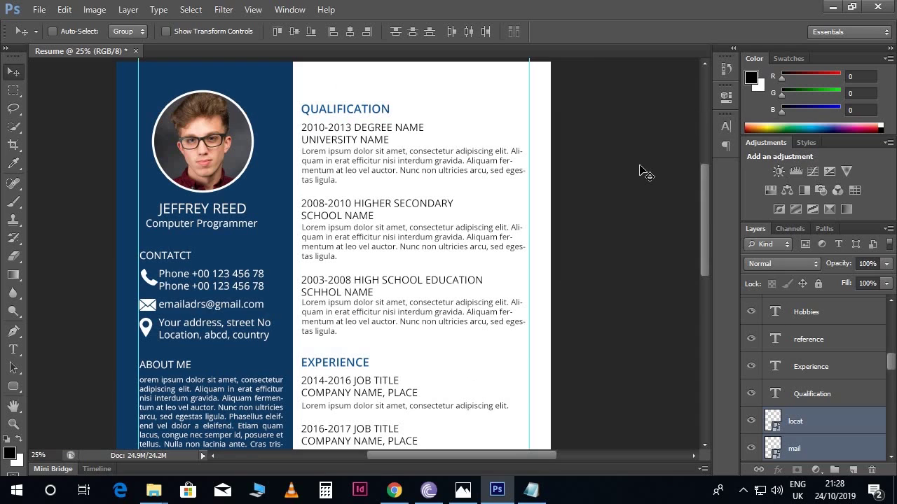
pyautogui.scroll(-1, 623, 186)
pyautogui.scroll(-2, 621, 189)
pyautogui.scroll(-2, 617, 198)
pyautogui.scroll(-1, 612, 206)
pyautogui.scroll(-1, 606, 208)
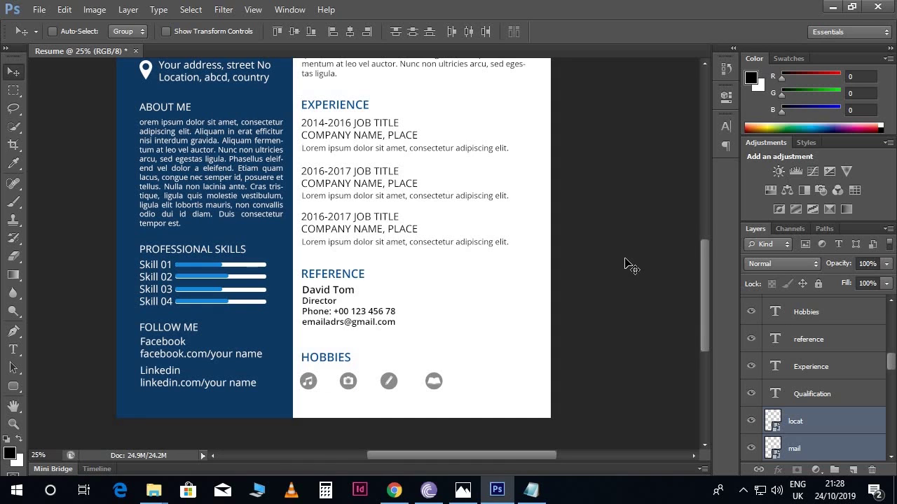
pyautogui.scroll(7, 609, 258)
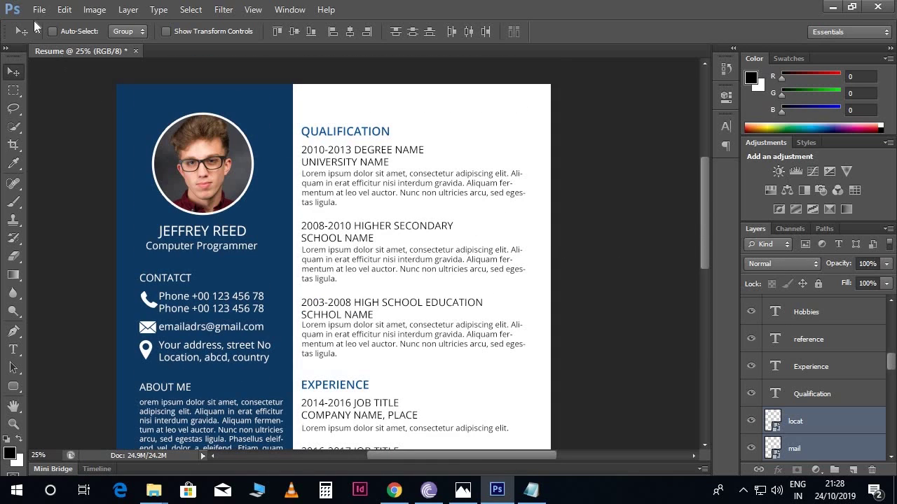
# Save the resume as Resume.jpg in the CV folder at Maximum quality 12
pyautogui.click(39, 10)
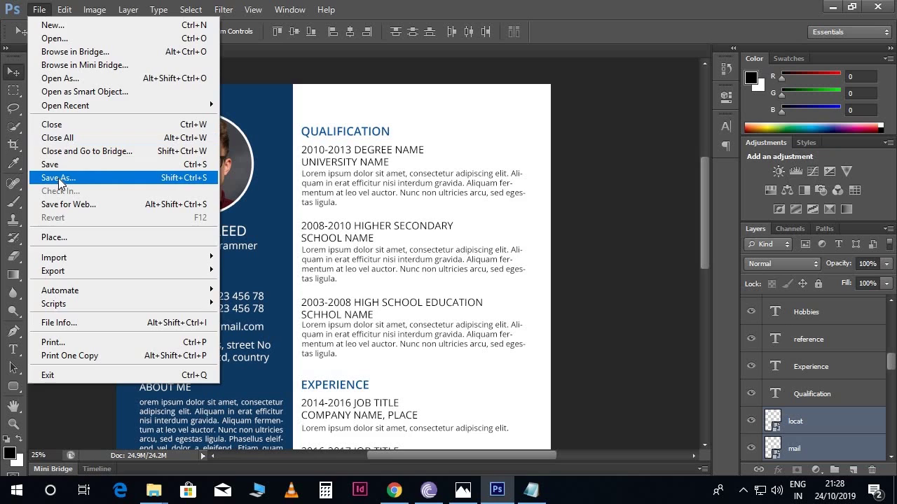
pyautogui.click(58, 178)
pyautogui.click(406, 285)
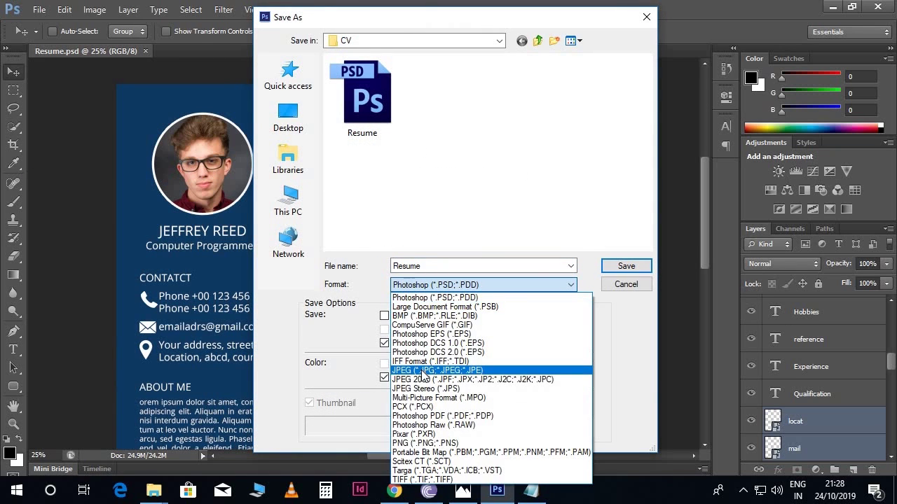
pyautogui.click(423, 371)
pyautogui.click(614, 266)
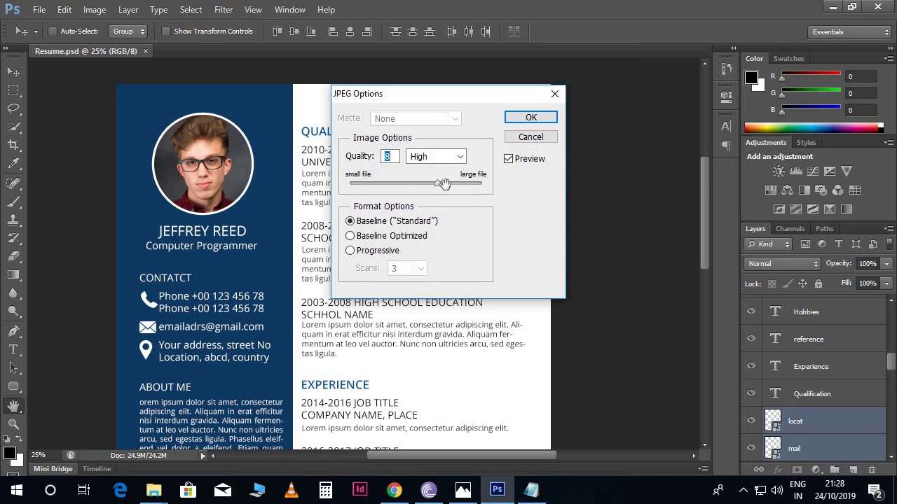
pyautogui.moveTo(443, 183); pyautogui.dragTo(481, 184)
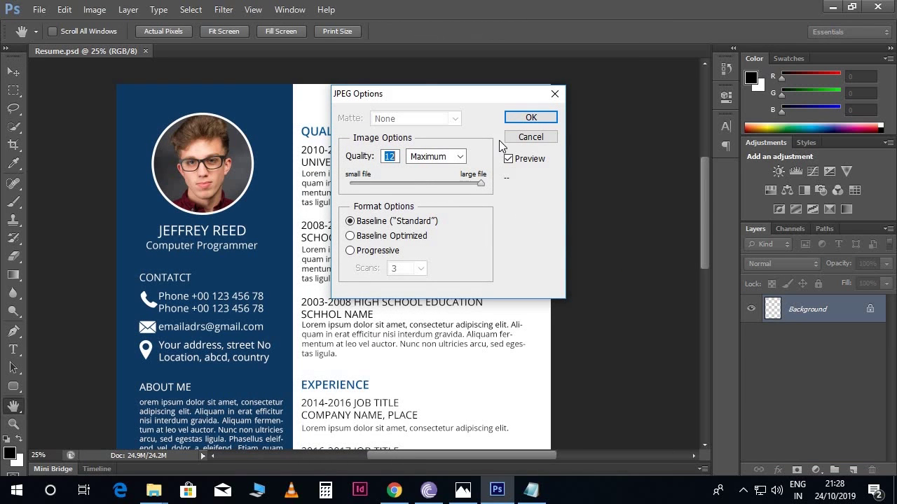
pyautogui.click(509, 120)
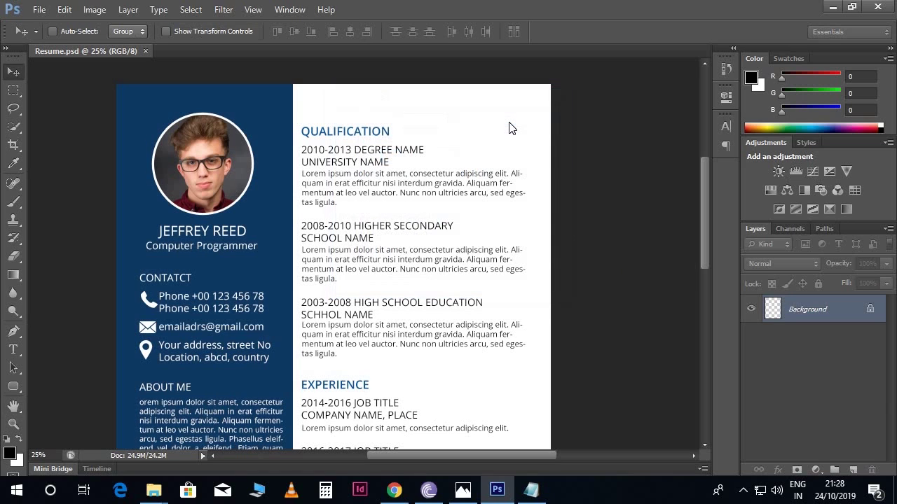